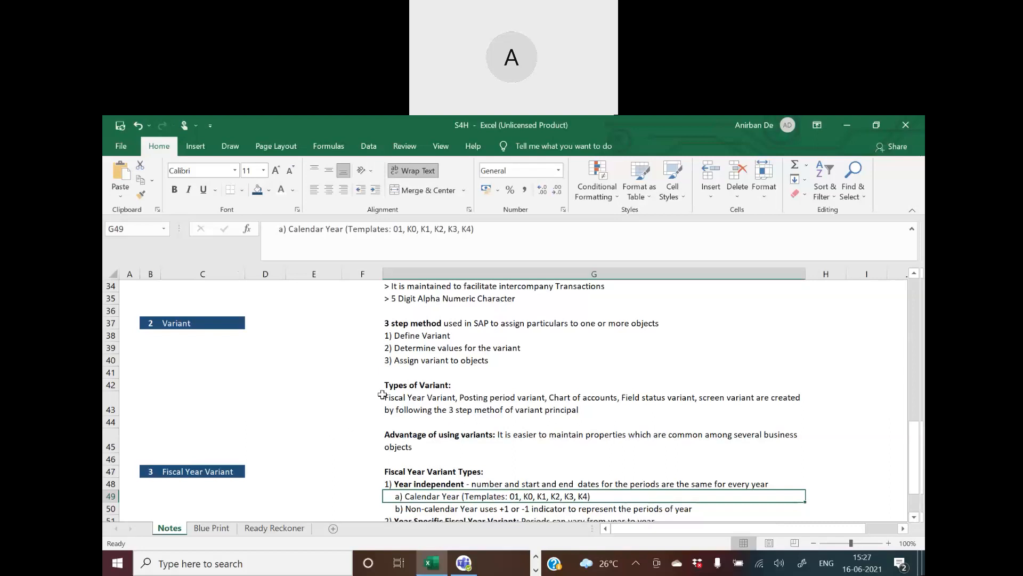
Step: Review the variant 3 step method and the year-independent calendar and non-calendar fiscal year types in the Notes sheet
{"action": "left_click", "coordinate": [406, 326]}
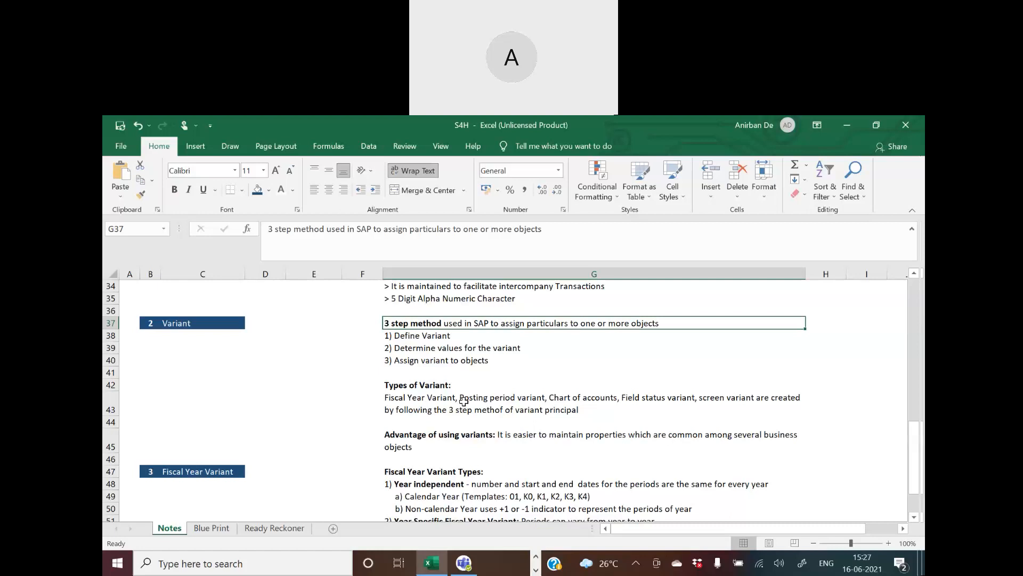
{"action": "scroll", "coordinate": [464, 401], "scroll_direction": "down", "scroll_amount": 2}
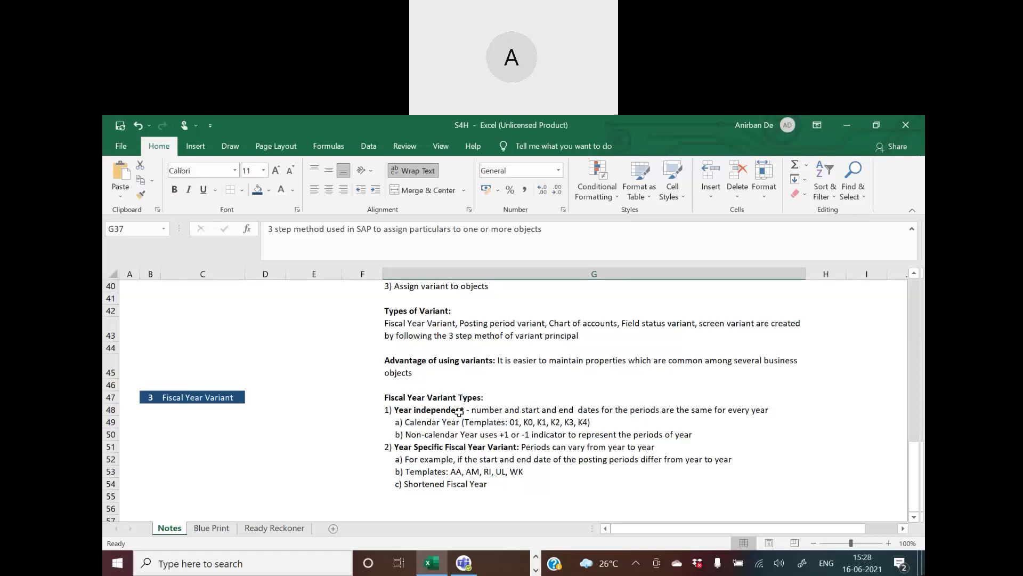
{"action": "left_click", "coordinate": [434, 424]}
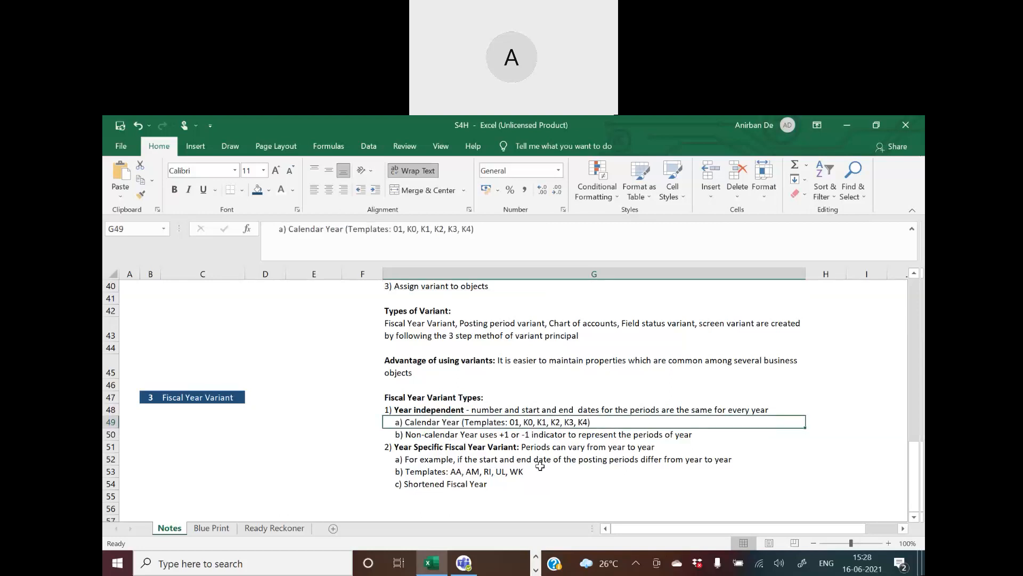
{"action": "left_click", "coordinate": [525, 437]}
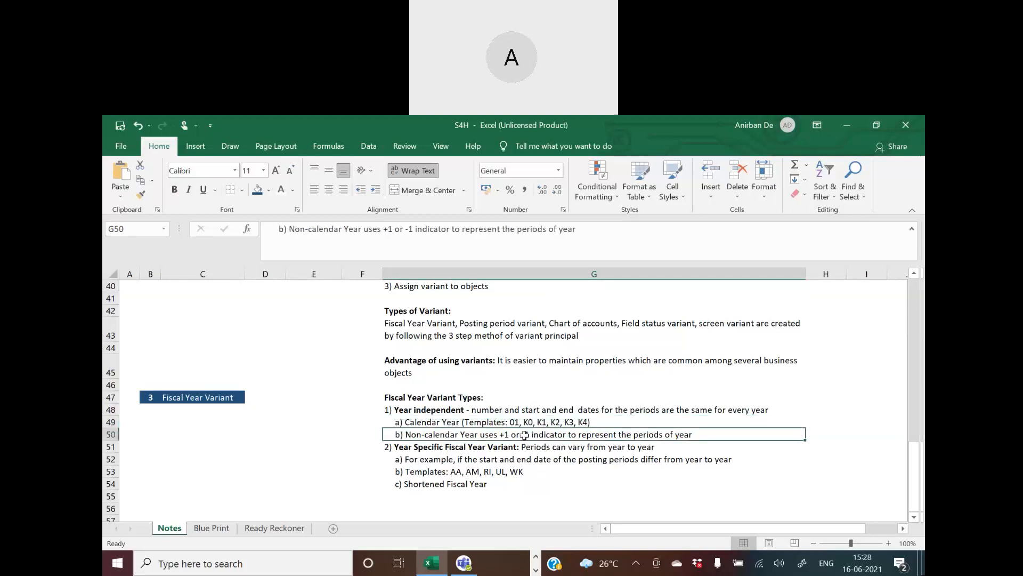
{"action": "left_click", "coordinate": [417, 422]}
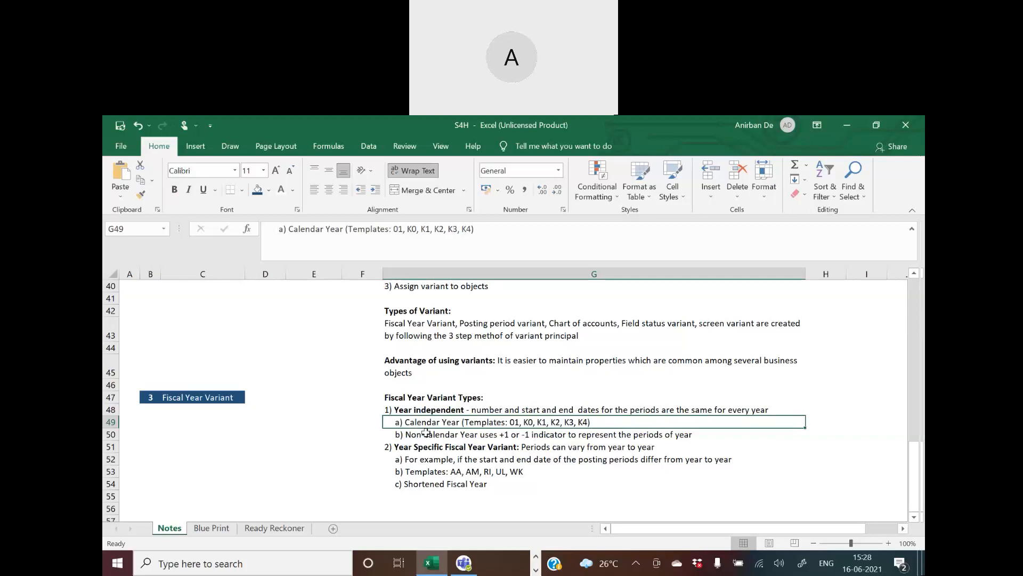
{"action": "left_click", "coordinate": [428, 434]}
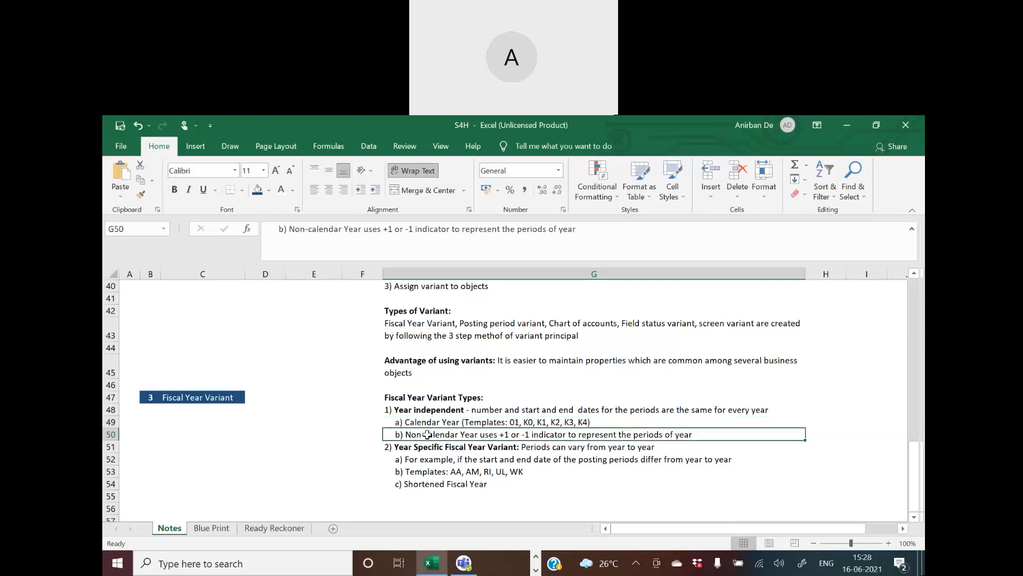
Step: Switch to the desktop, start SAP Logon and open the S4Hana connection
{"action": "left_click", "coordinate": [535, 556]}
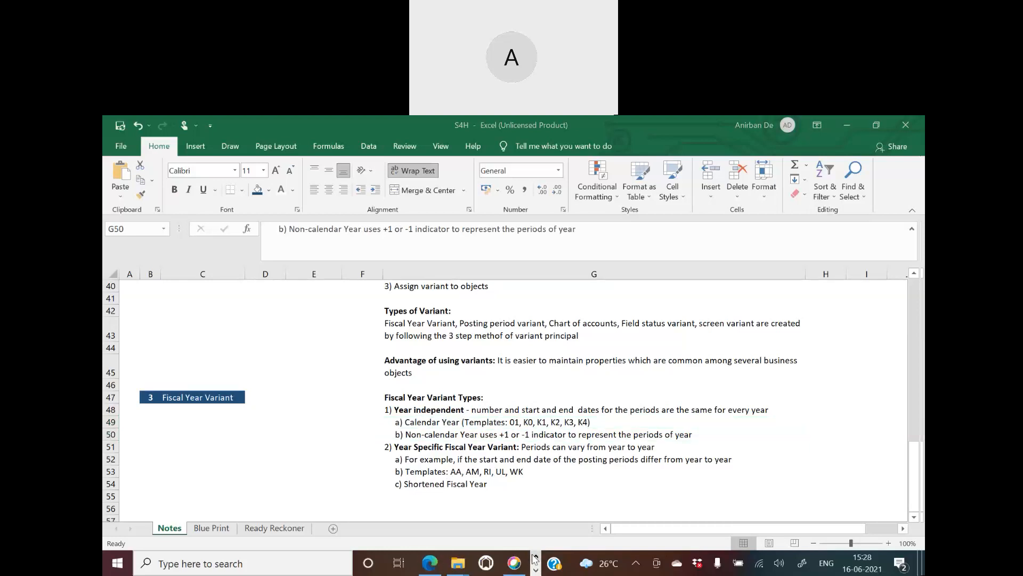
{"action": "key", "text": "super+d"}
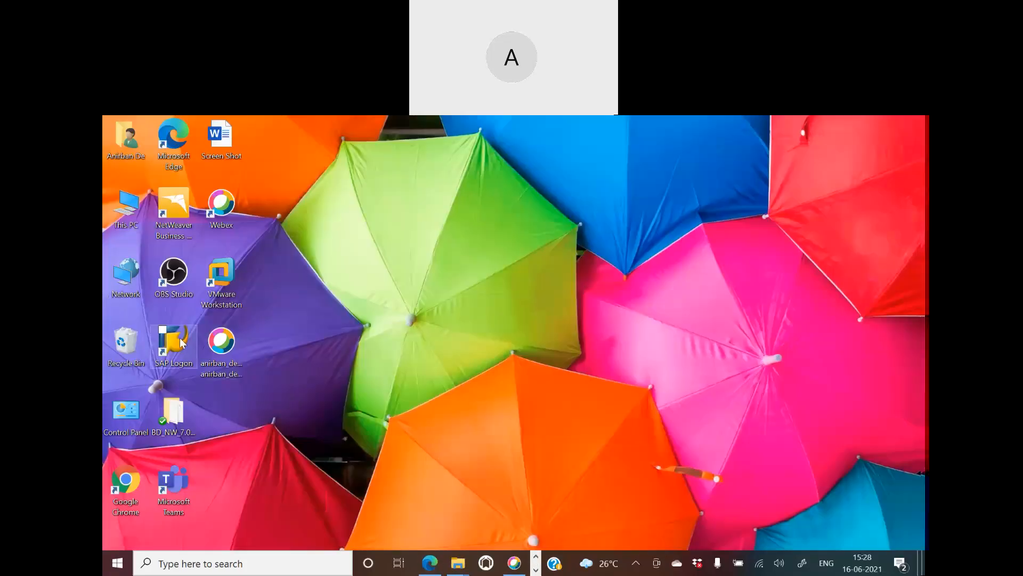
{"action": "double_click", "coordinate": [180, 337]}
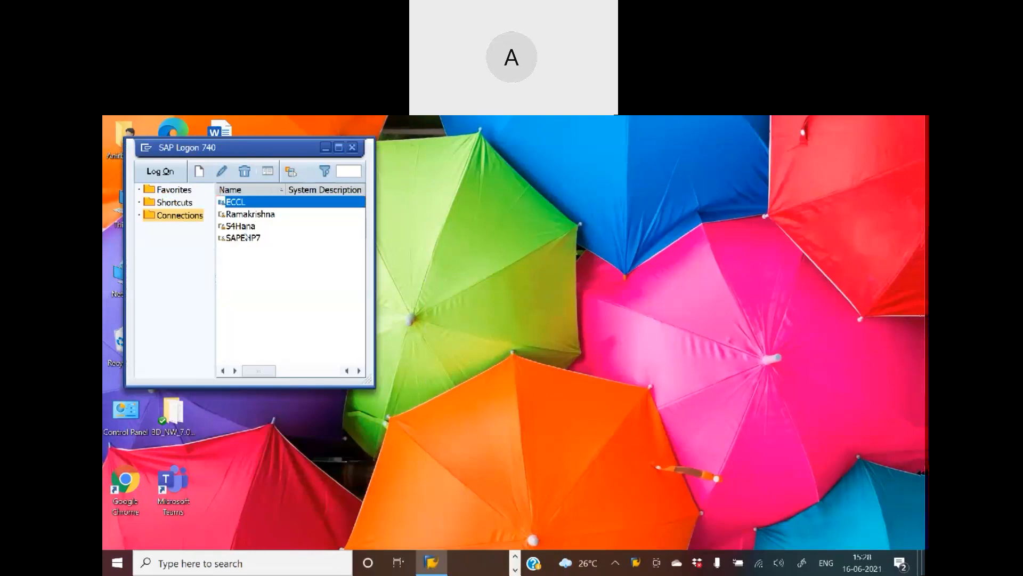
{"action": "double_click", "coordinate": [244, 226]}
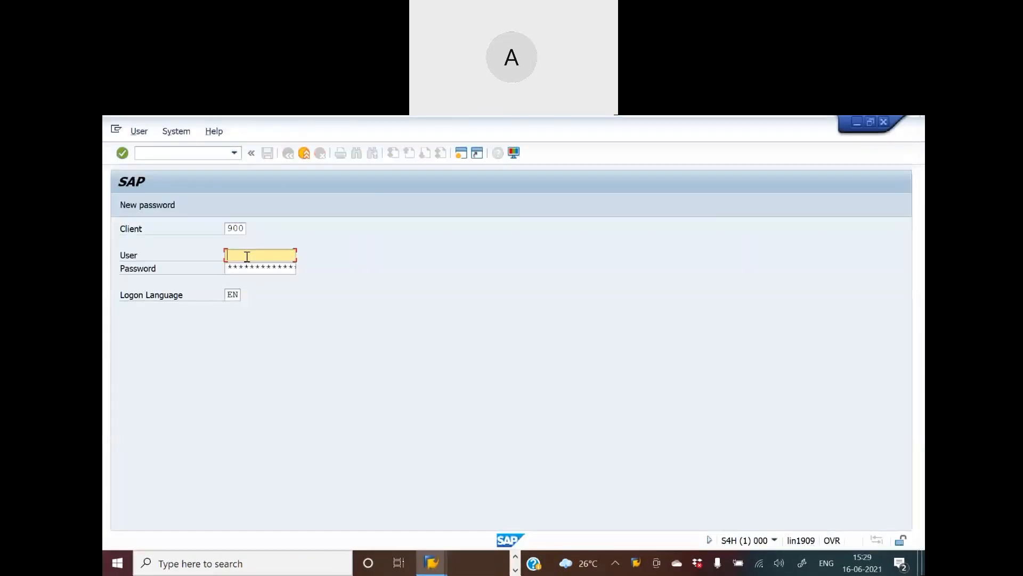
Step: Log on to client 900 by entering the SAP user ID and the account password
{"action": "type", "text": "hp"}
{"action": "left_click", "coordinate": [249, 269]}
{"action": "left_click", "coordinate": [228, 267]}
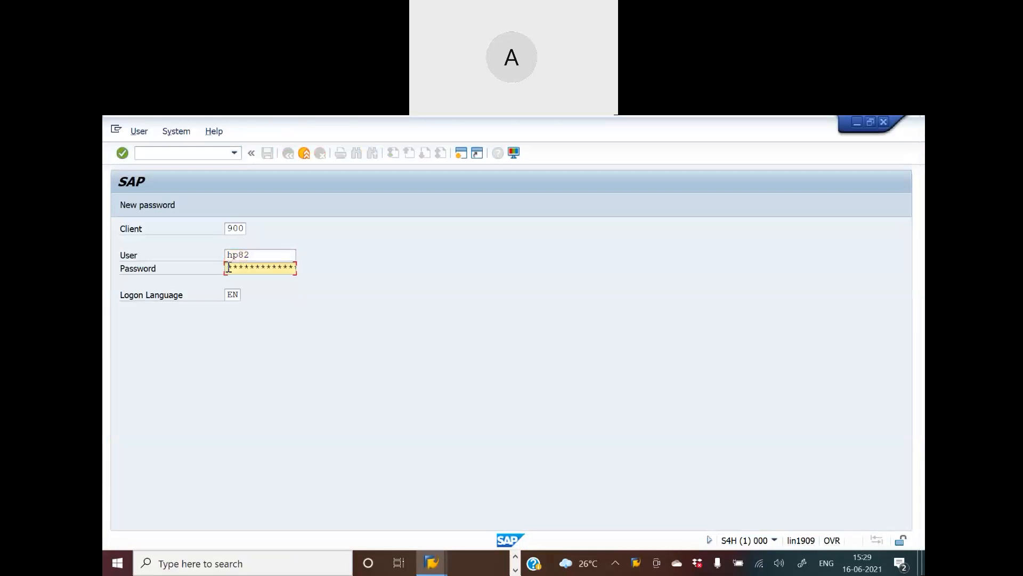
{"action": "type", "text": "********"}
{"action": "key", "text": "Return"}
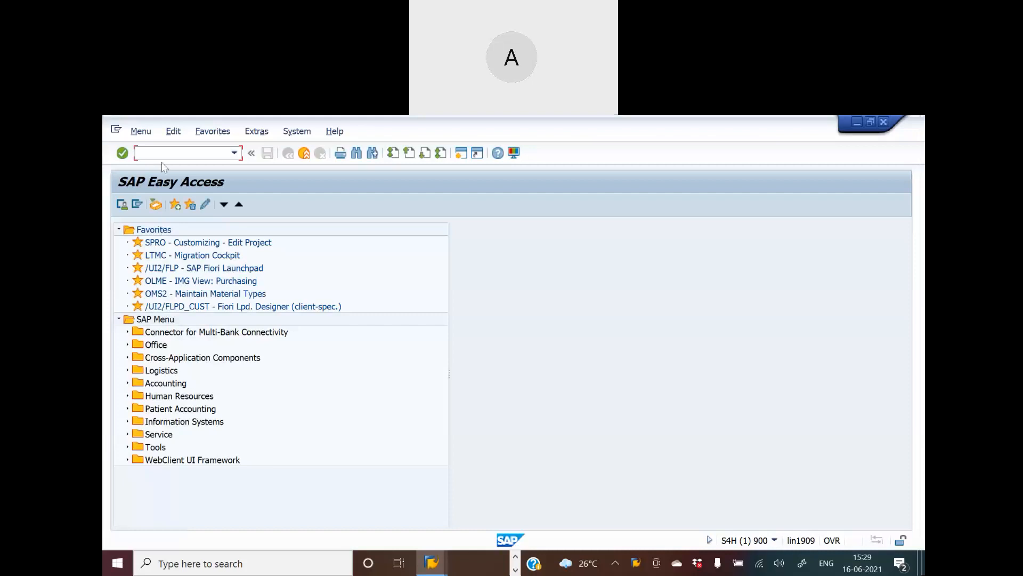
Step: Switch to the Excel workbook and look up the Fiscal Year Variant transaction code and menu path in the Ready Reckoner sheet
{"action": "key", "text": "alt+Tab"}
{"action": "key", "text": "alt+Tab"}
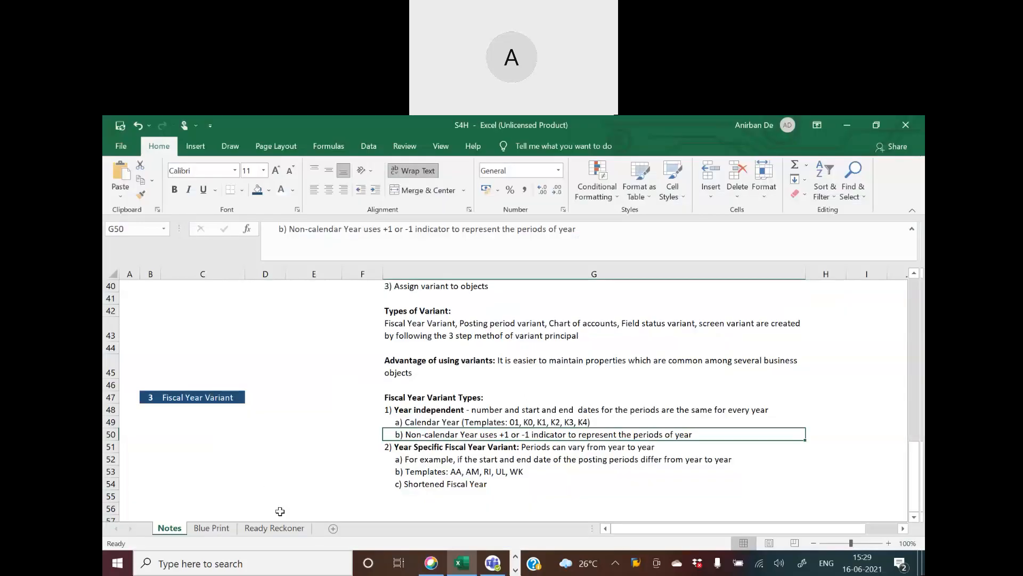
{"action": "left_click", "coordinate": [288, 529]}
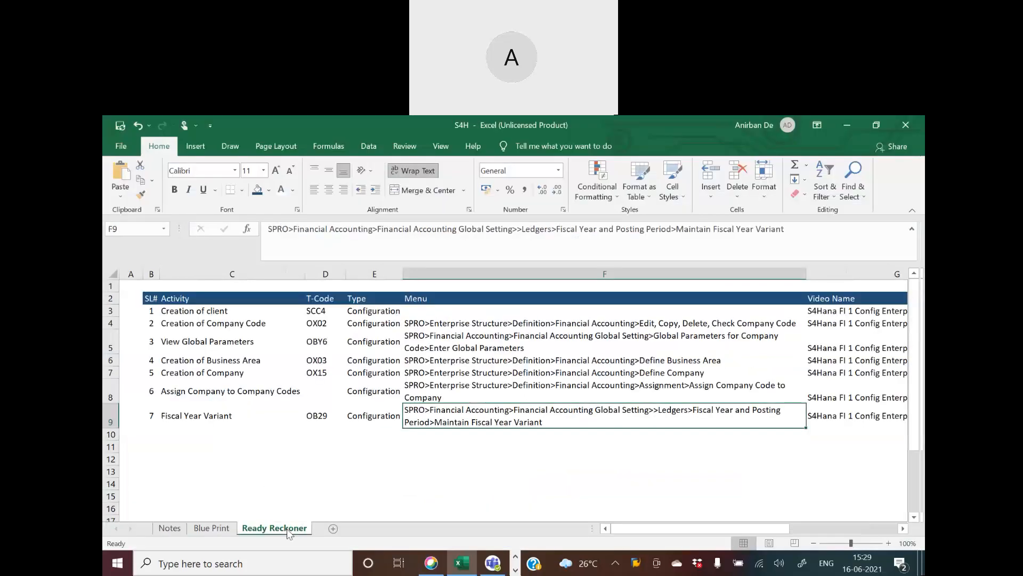
{"action": "left_click", "coordinate": [316, 416]}
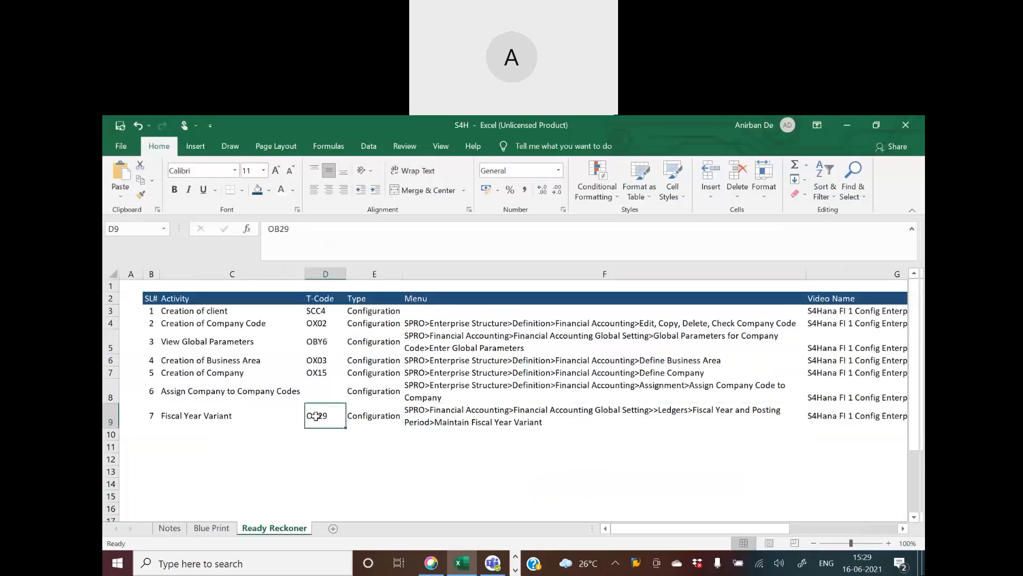
{"action": "left_click", "coordinate": [421, 418]}
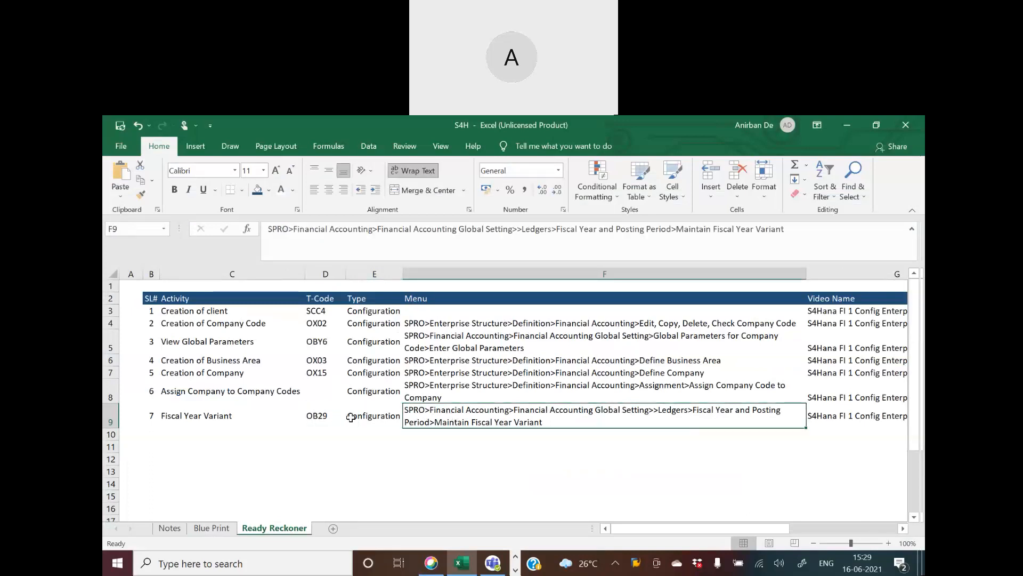
{"action": "left_click", "coordinate": [317, 414]}
Step: Switch to SAP and open the fiscal year variants overview with transaction code OB29
{"action": "key", "text": "alt+Tab"}
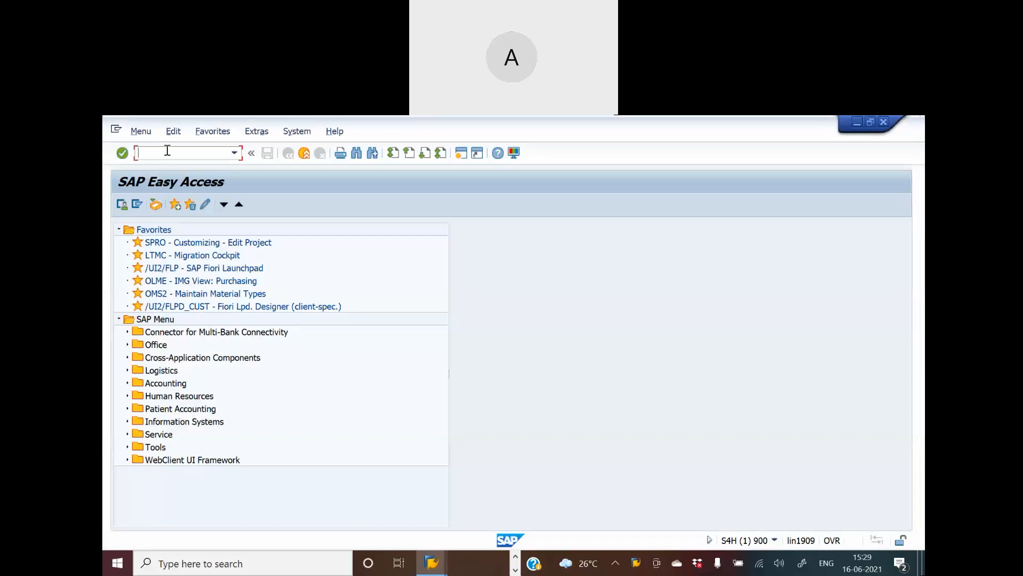
{"action": "left_click", "coordinate": [168, 151]}
{"action": "type", "text": "ob 29"}
{"action": "key", "text": "BackSpace"}
{"action": "key", "text": "BackSpace"}
{"action": "key", "text": "BackSpace"}
{"action": "type", "text": "29"}
{"action": "key", "text": "Return"}
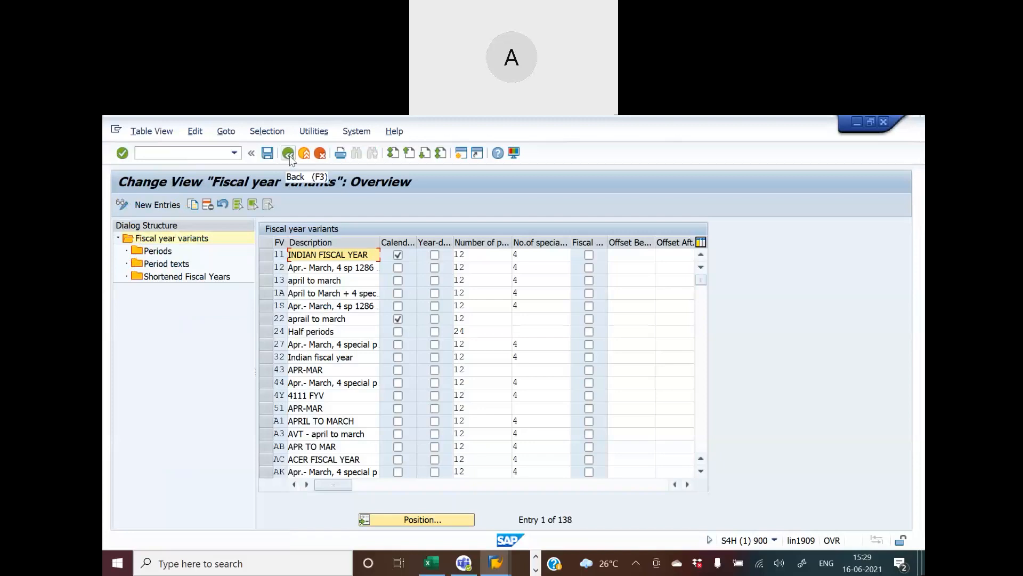
Step: Open an additional SAP session, return to the first session and leave its fiscal year variants overview
{"action": "left_click", "coordinate": [459, 154]}
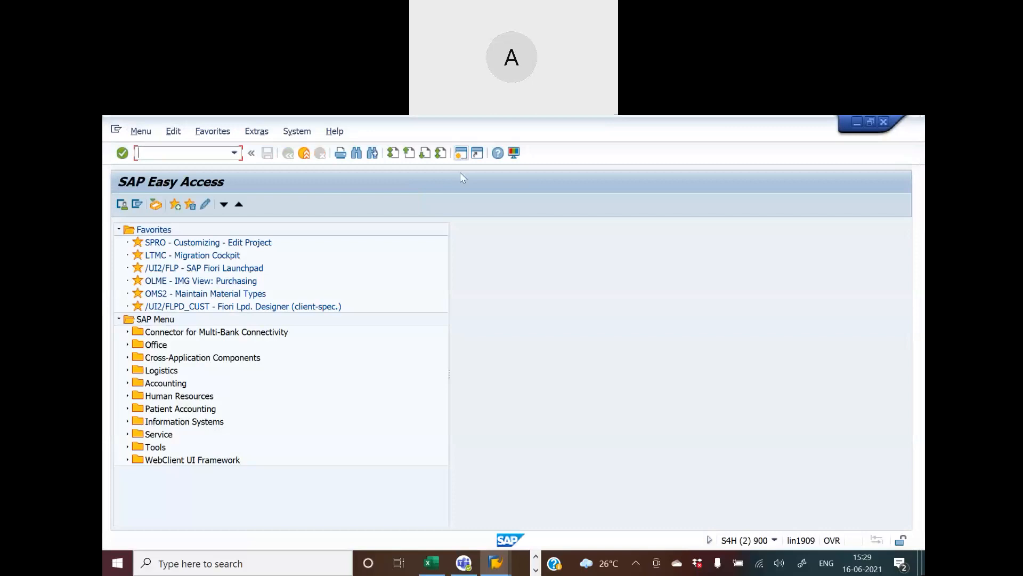
{"action": "key", "text": "alt+Tab"}
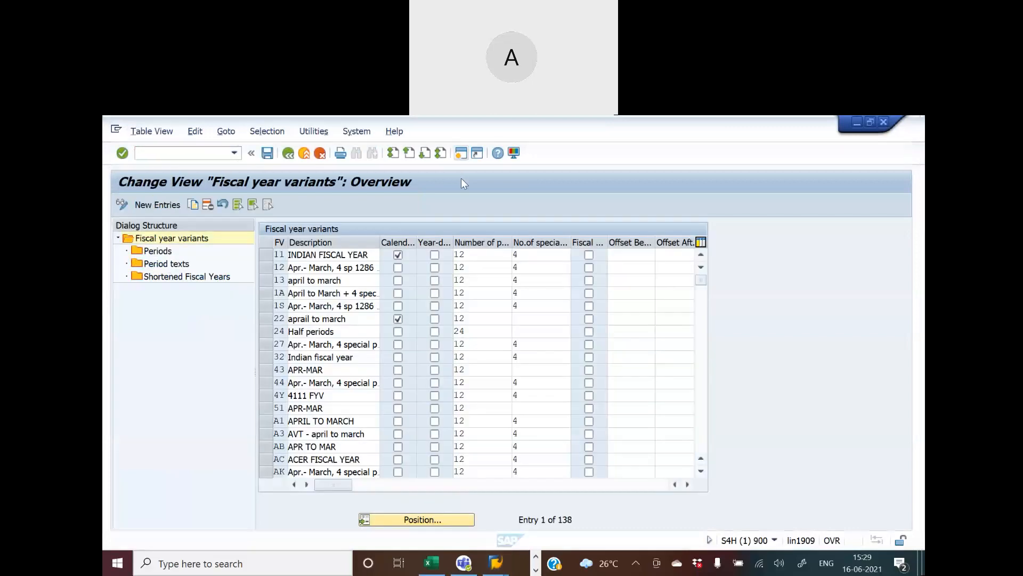
{"action": "left_click", "coordinate": [288, 154]}
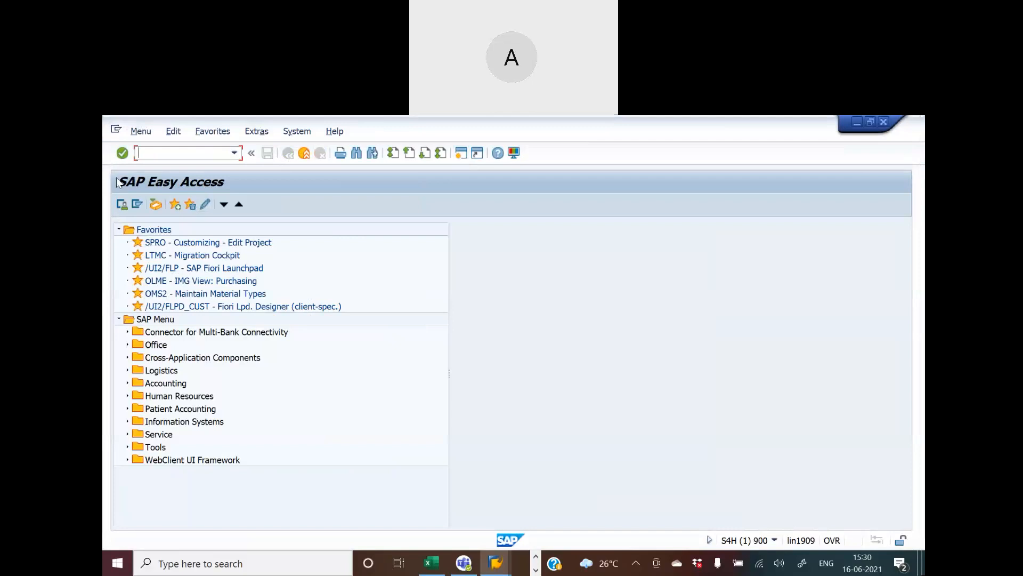
Step: Run transaction SPRO and display the SAP Reference IMG
{"action": "type", "text": "spro"}
{"action": "key", "text": "Return"}
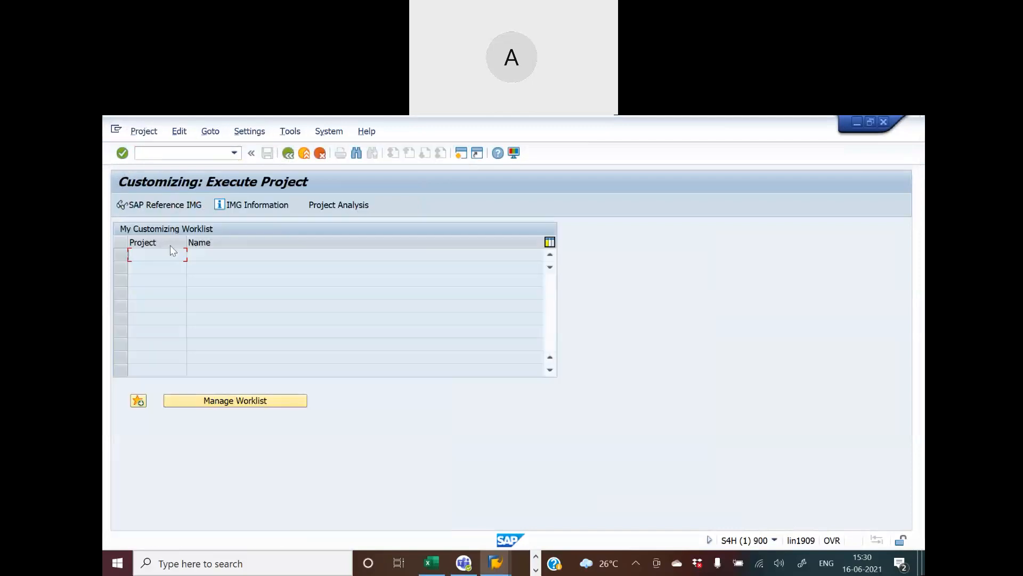
{"action": "left_click", "coordinate": [175, 204]}
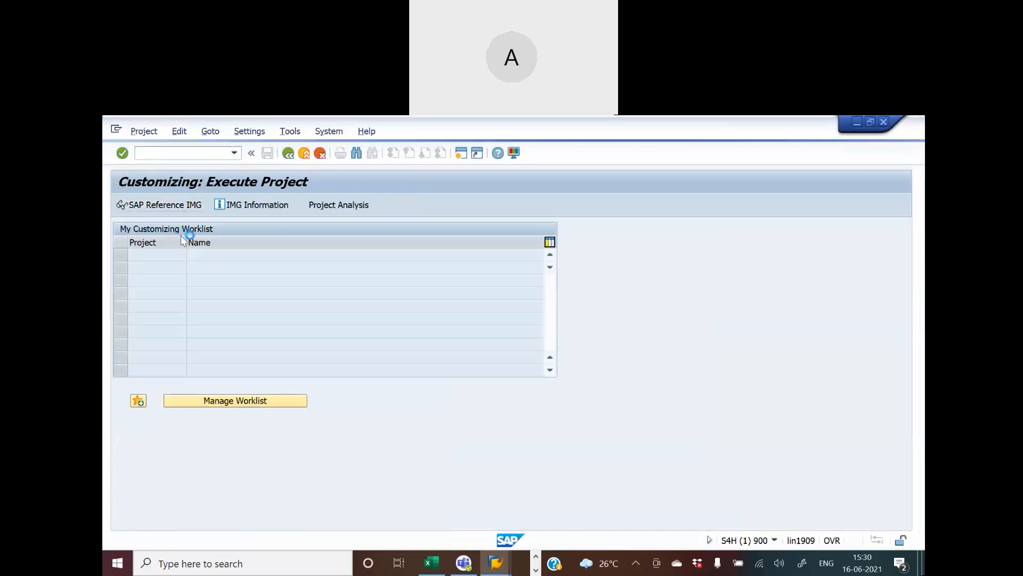
Step: Open Maintain Fiscal Year Variant under Financial Accounting > Financial Accounting Global Settings > Ledgers > Fiscal Year and Posting Periods
{"action": "left_click", "coordinate": [127, 357]}
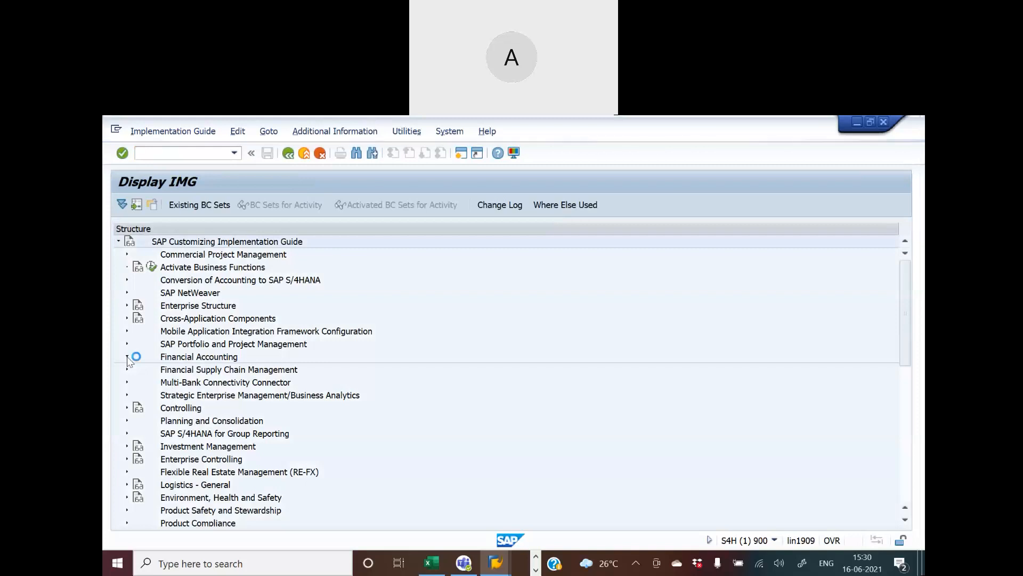
{"action": "left_click", "coordinate": [143, 356]}
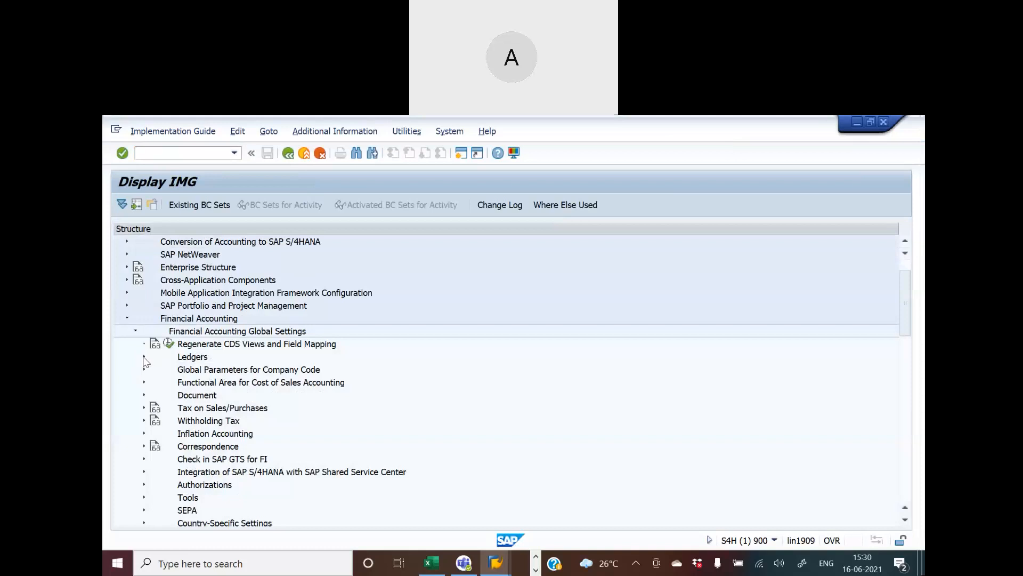
{"action": "left_click", "coordinate": [144, 357]}
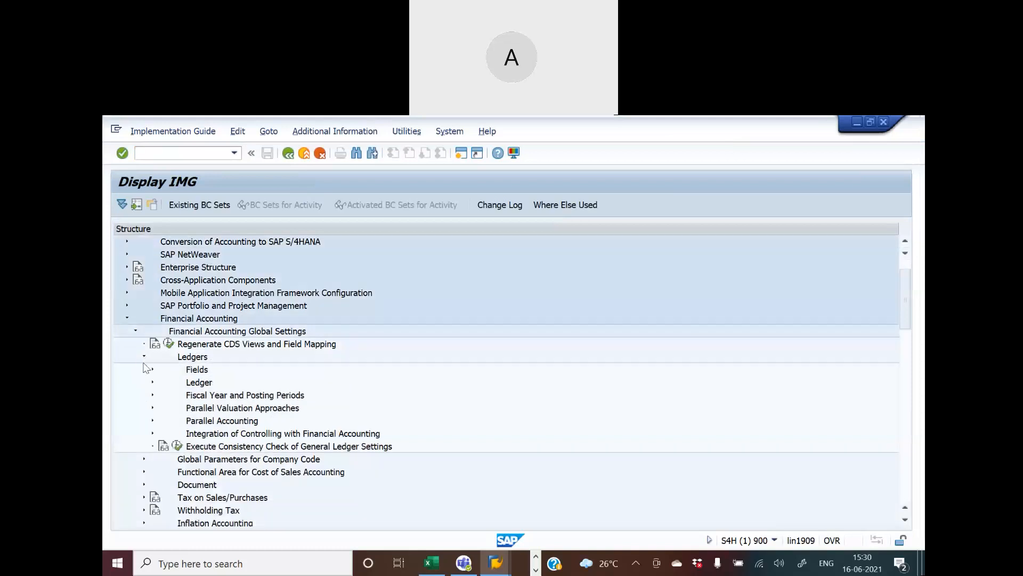
{"action": "left_click", "coordinate": [153, 395]}
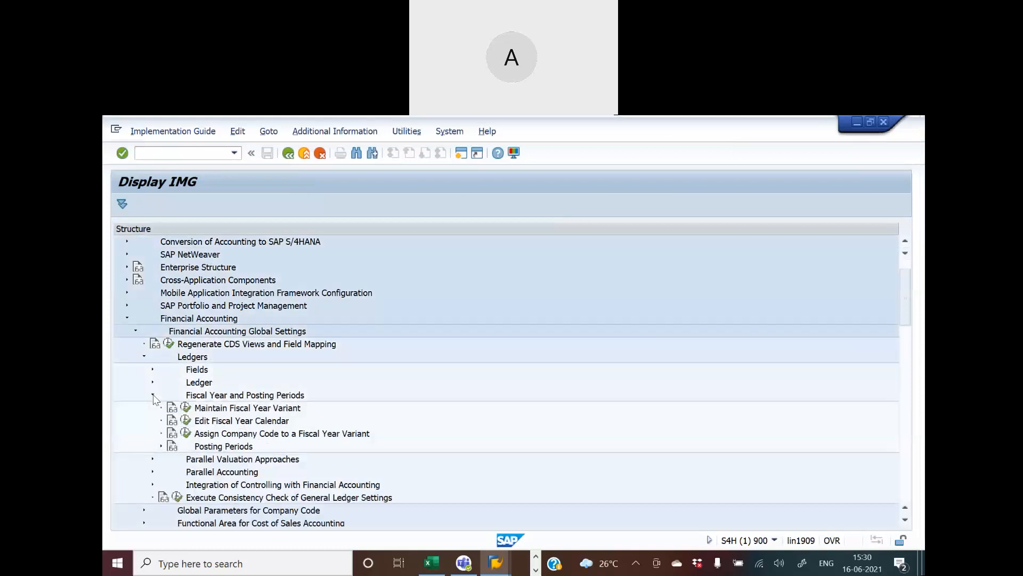
{"action": "left_click", "coordinate": [186, 408]}
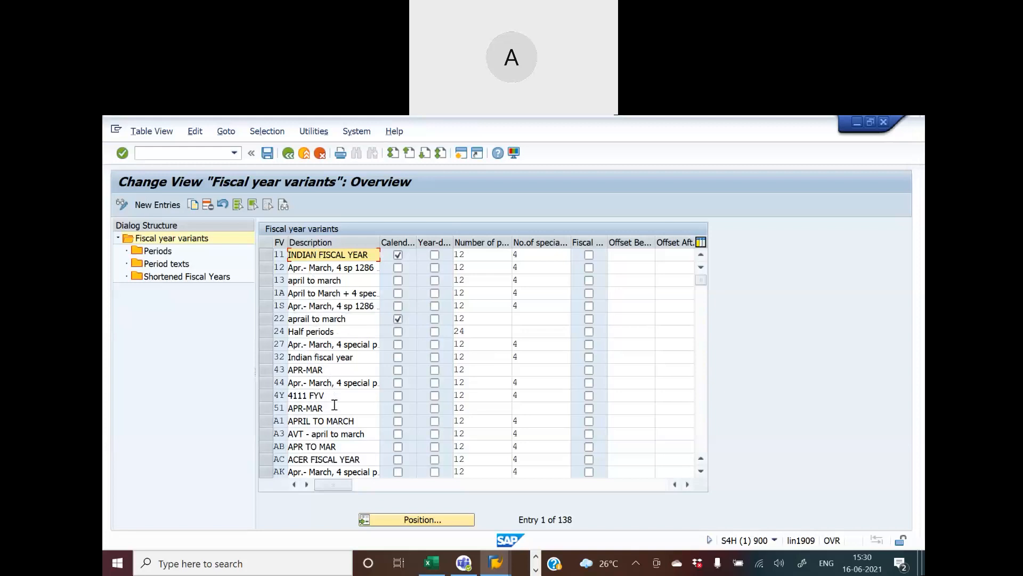
Step: Position the fiscal year variants list at variant K4
{"action": "left_click", "coordinate": [419, 520]}
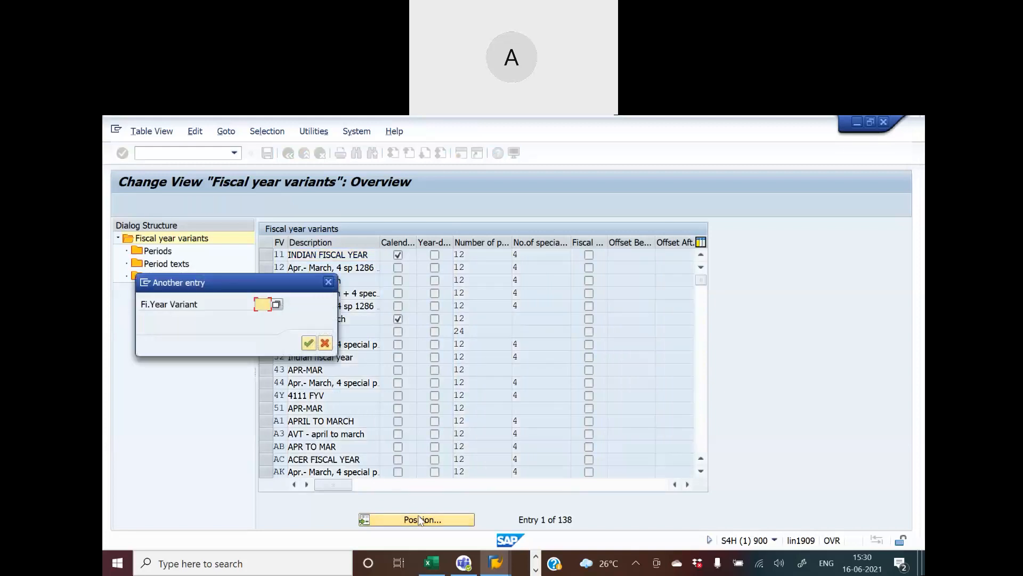
{"action": "type", "text": "k4"}
{"action": "key", "text": "Return"}
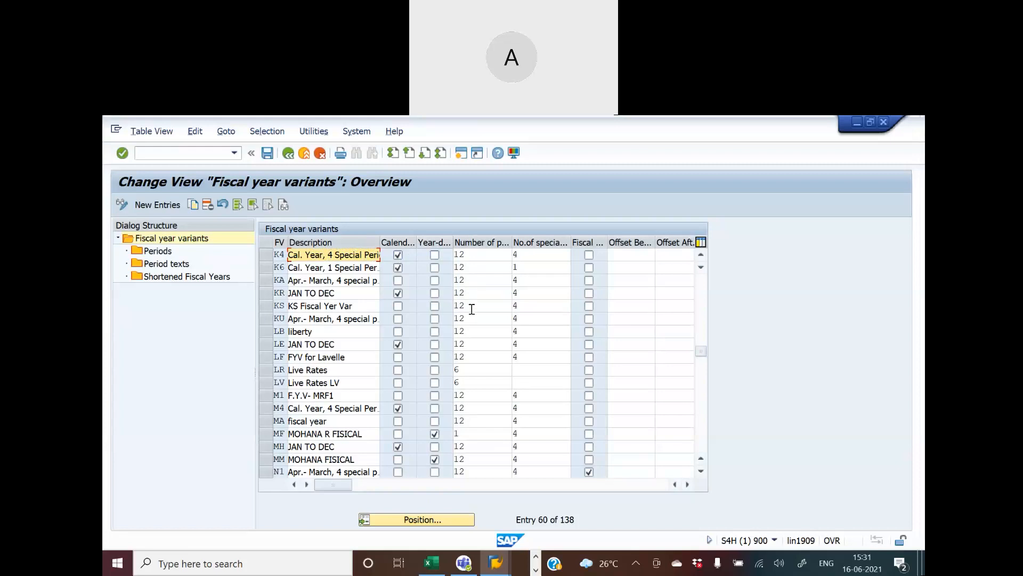
Step: Switch to Excel and check the calendar year templates under Fiscal Year Variant Types in the Notes sheet
{"action": "key", "text": "alt+Tab"}
{"action": "key", "text": "alt+Tab"}
{"action": "left_click", "coordinate": [169, 528]}
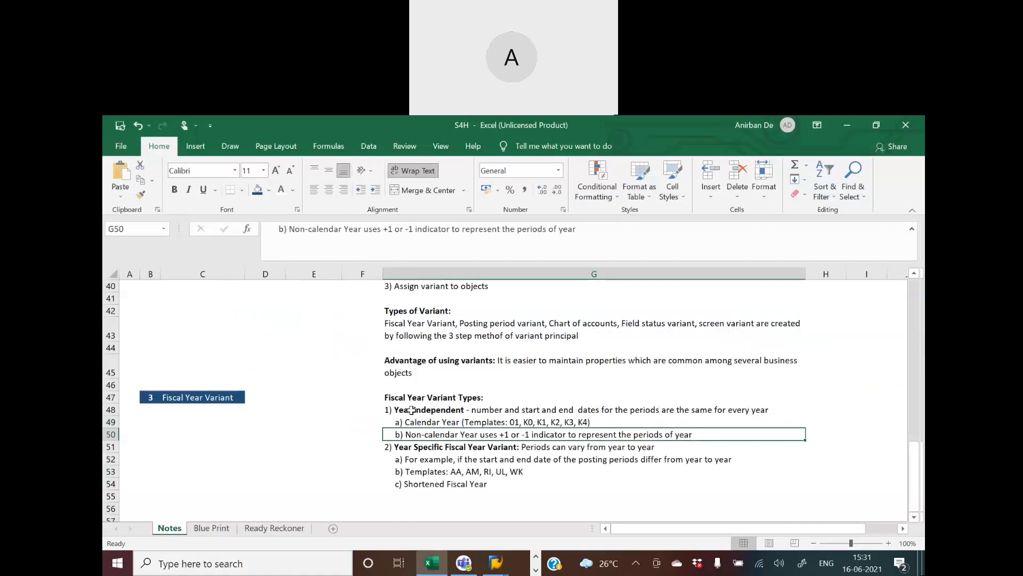
Step: Start new fiscal year variant entries in SAP and look up the US variant's code in Excel's Blue Print sheet
{"action": "key", "text": "alt+Tab"}
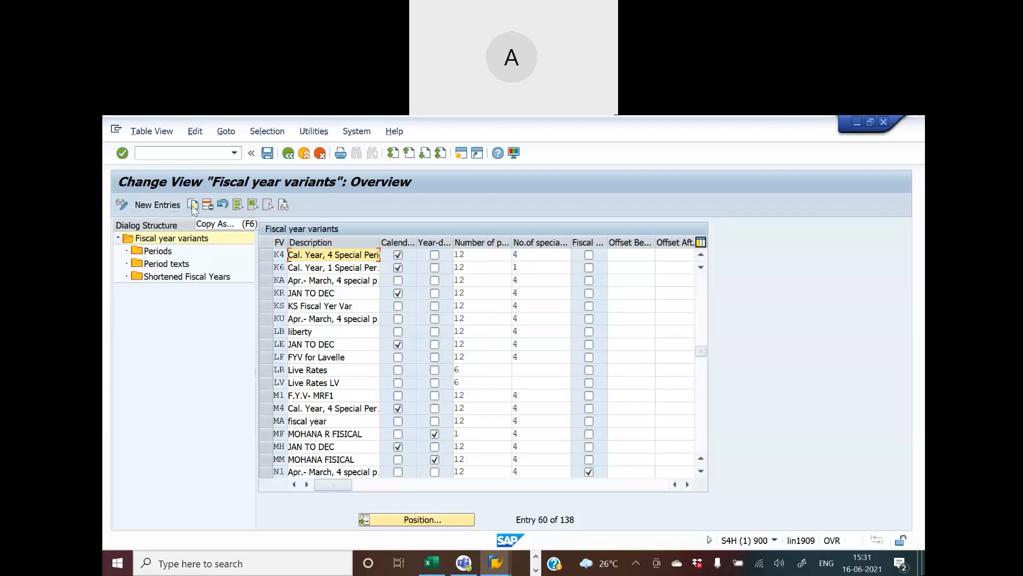
{"action": "left_click", "coordinate": [164, 208]}
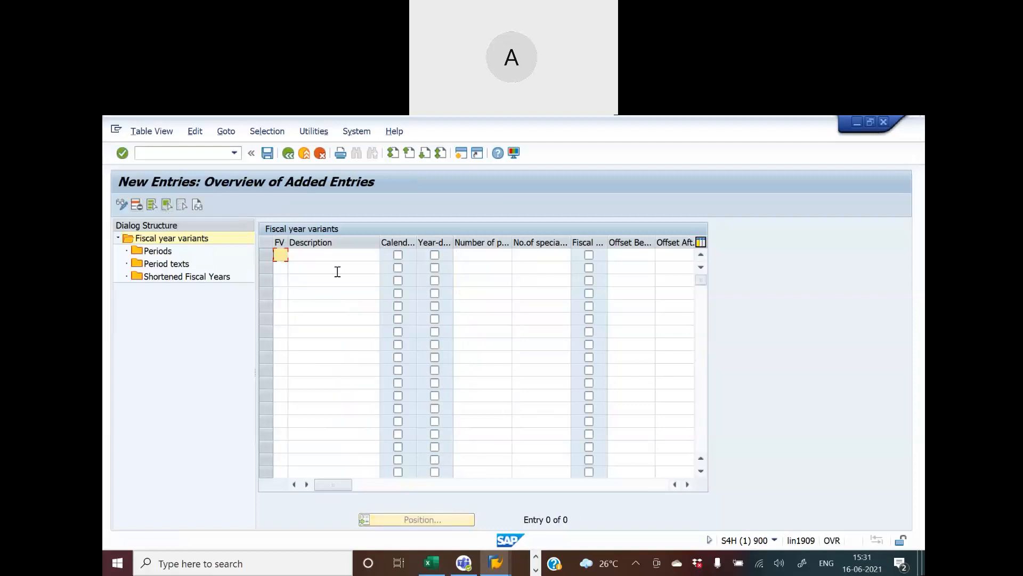
{"action": "key", "text": "alt+Tab"}
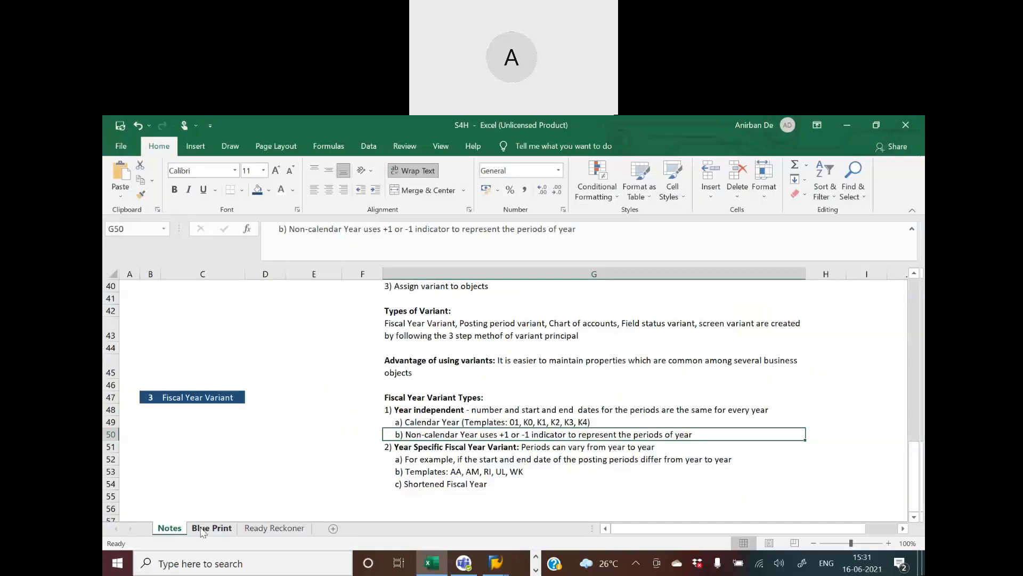
{"action": "left_click", "coordinate": [206, 527]}
{"action": "left_click", "coordinate": [487, 361]}
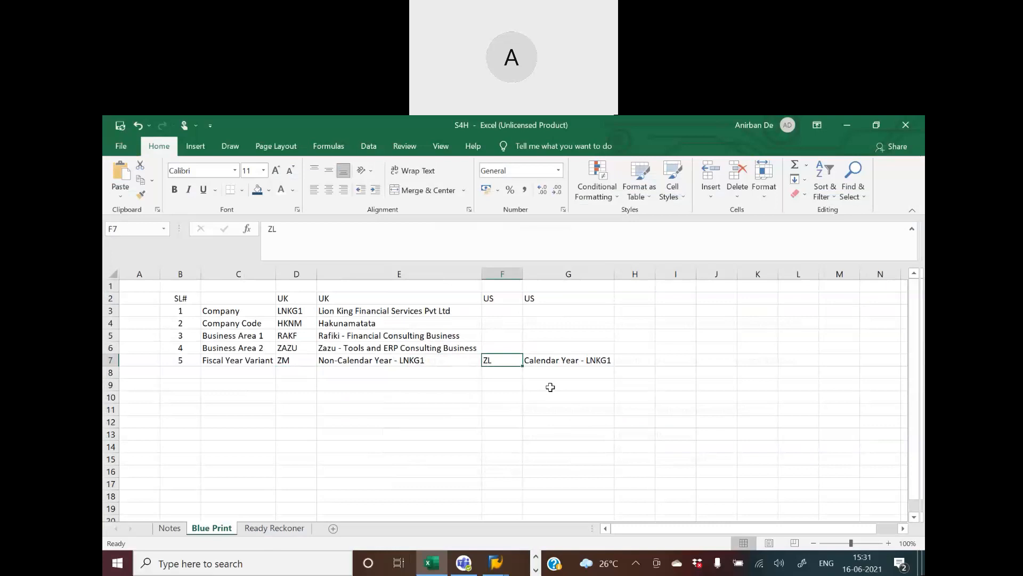
Step: Enter variant code ZL in SAP with the description Calendar Year - LNKG1 copied from Excel's Blue Print sheet
{"action": "key", "text": "alt+Tab"}
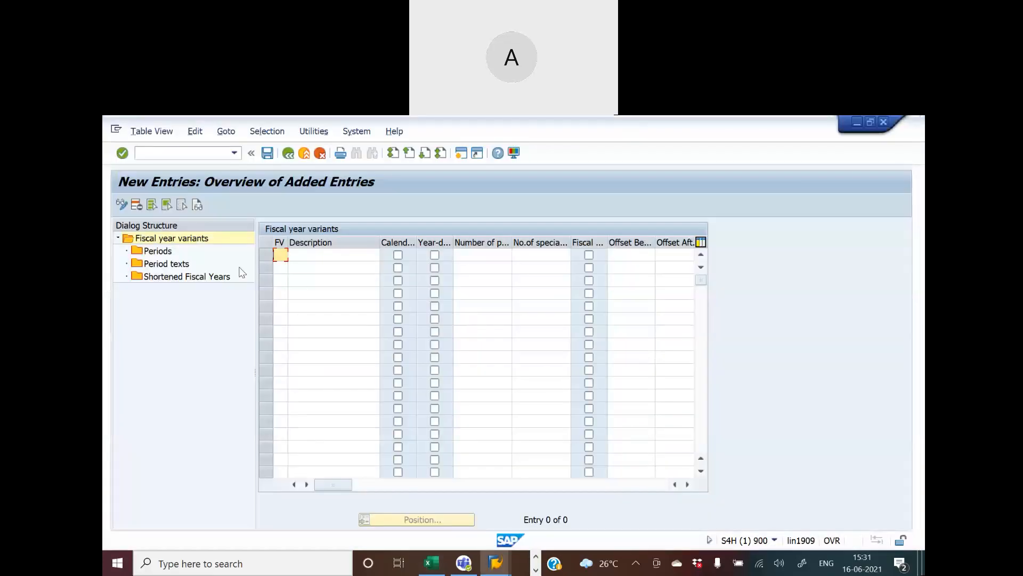
{"action": "type", "text": "ZL"}
{"action": "left_click", "coordinate": [317, 255]}
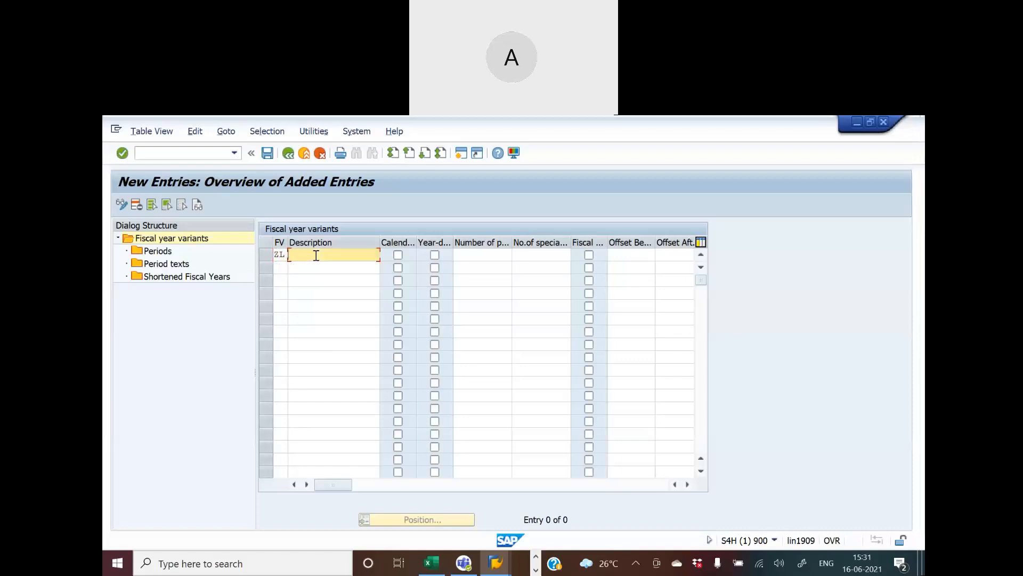
{"action": "key", "text": "alt+Tab"}
{"action": "left_click", "coordinate": [532, 356]}
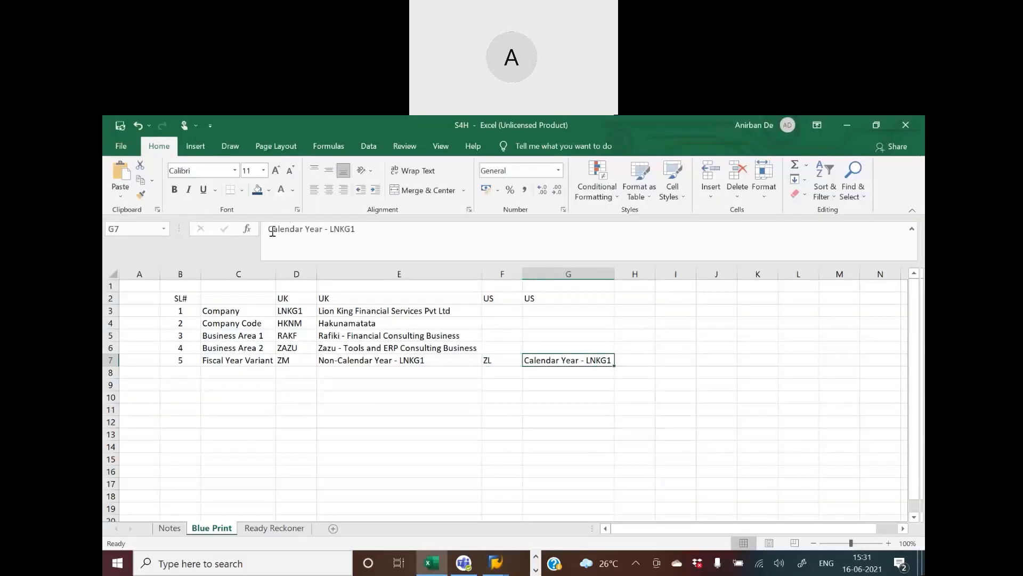
{"action": "left_click_drag", "start_coordinate": [267, 231], "coordinate": [415, 230]}
{"action": "key", "text": "ctrl+c"}
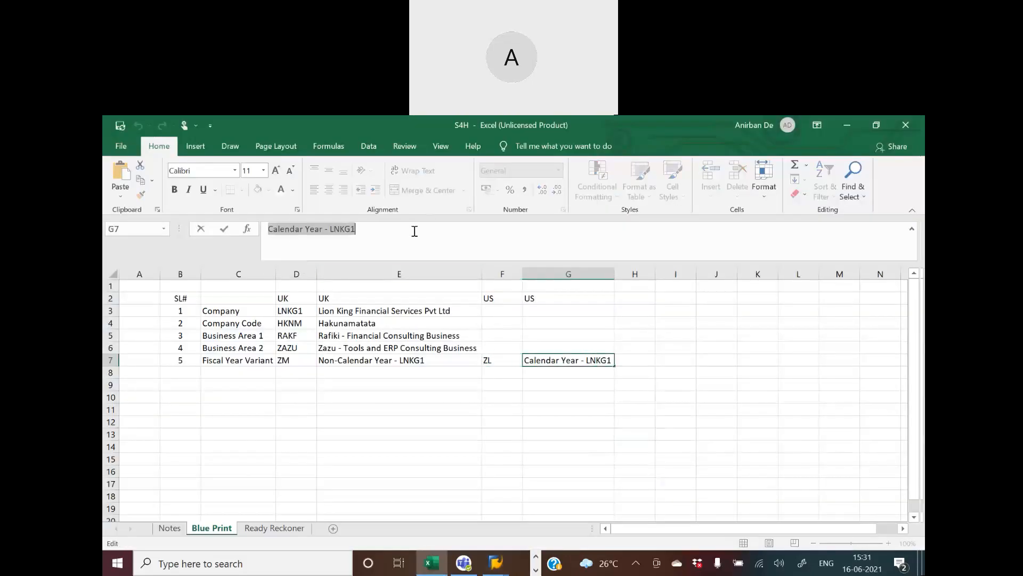
{"action": "key", "text": "alt+Tab"}
{"action": "key", "text": "ctrl+v"}
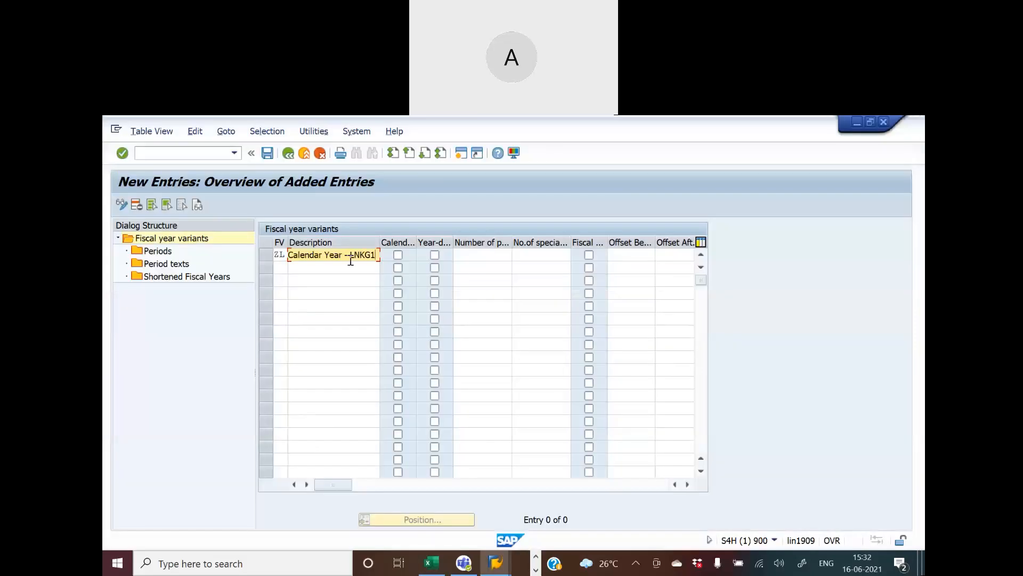
Step: Mark variant ZL as a calendar year with 12 posting periods and 4 special periods
{"action": "left_click", "coordinate": [398, 256]}
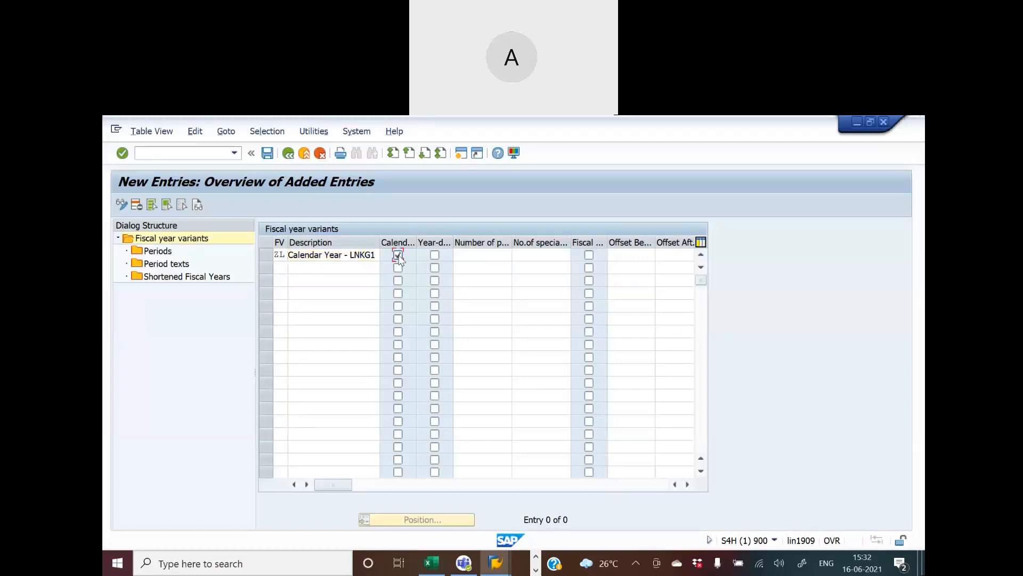
{"action": "left_click", "coordinate": [469, 256]}
{"action": "type", "text": "12"}
{"action": "key", "text": "Return"}
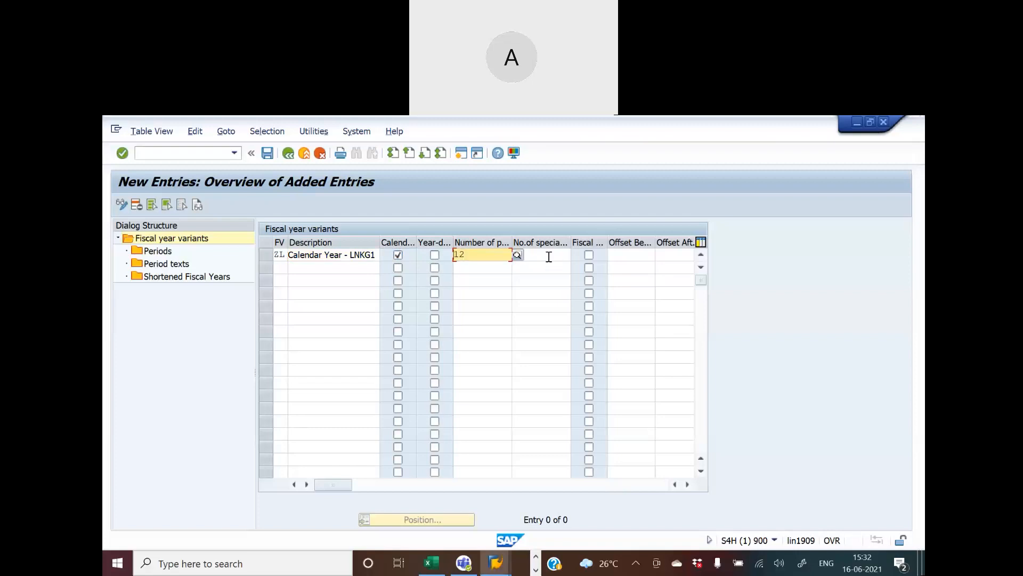
{"action": "type", "text": "4"}
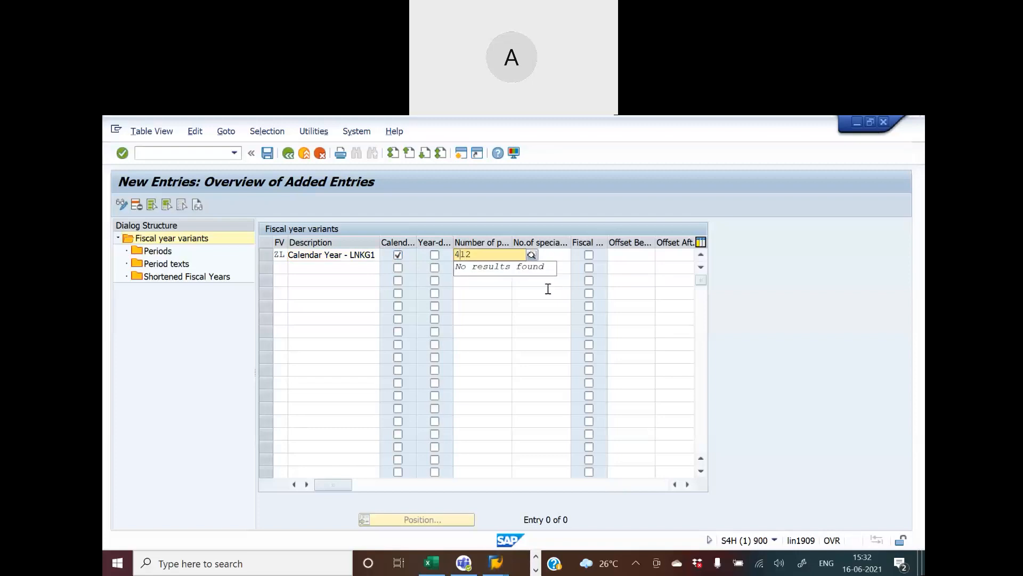
{"action": "key", "text": "Return"}
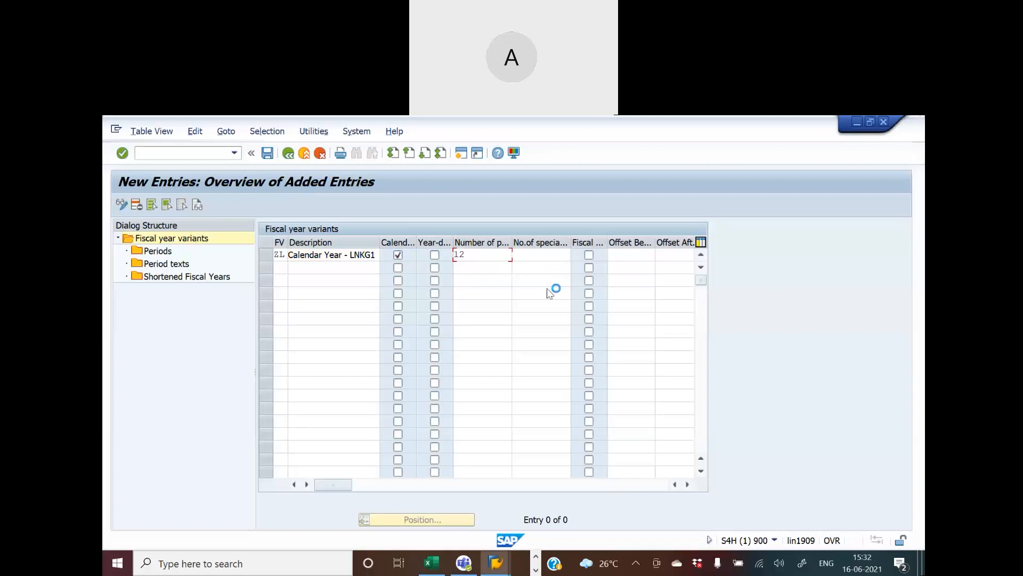
{"action": "left_click", "coordinate": [538, 256]}
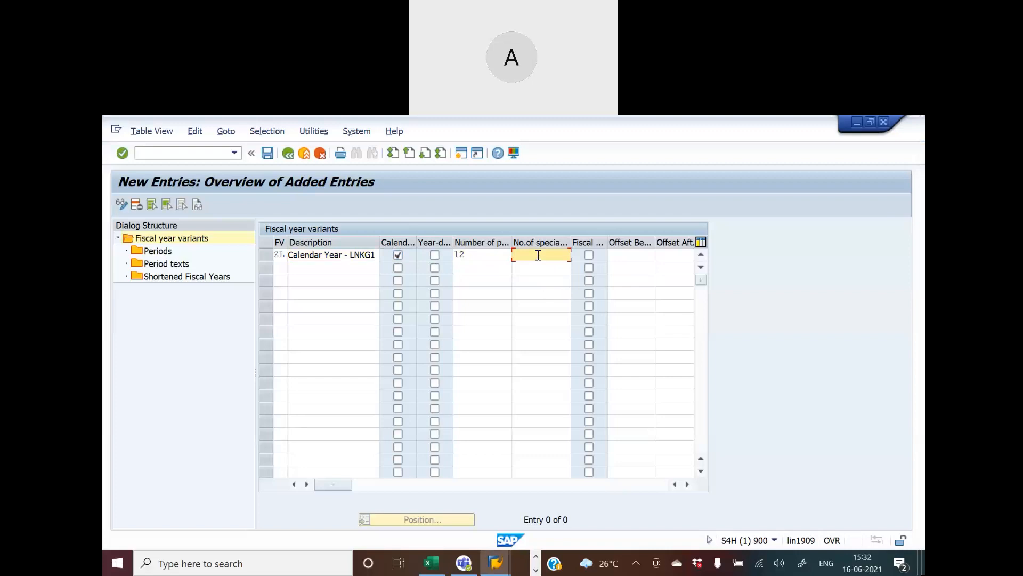
{"action": "type", "text": "4"}
Step: Save variant ZL in a new customizing request described as Fiscal Year Variant Calendar Year - LNKG1
{"action": "left_click", "coordinate": [268, 159]}
{"action": "left_click", "coordinate": [416, 343]}
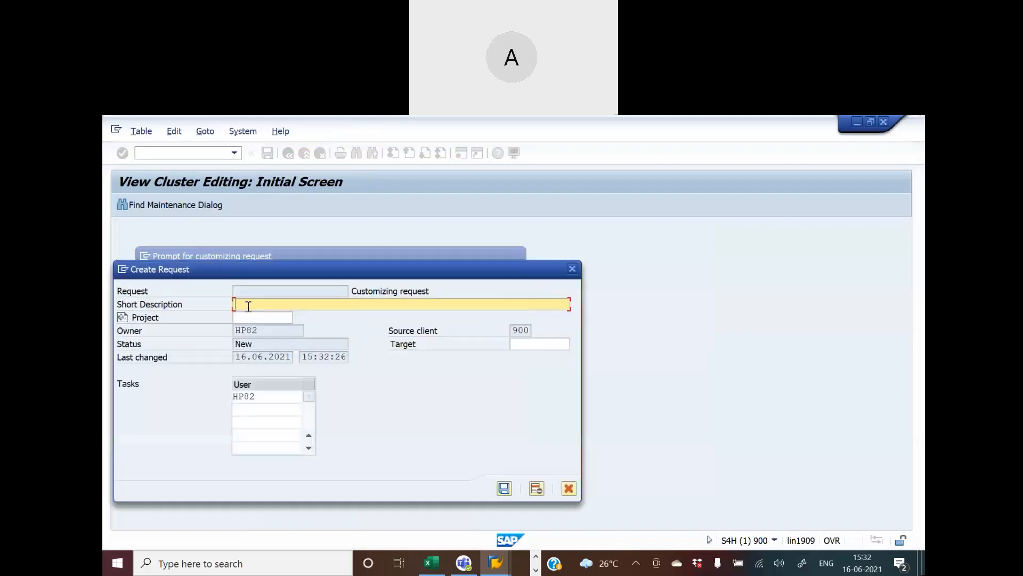
{"action": "type", "text": "Fisca"}
{"action": "type", "text": "l Year Variam"}
{"action": "type", "text": "t "}
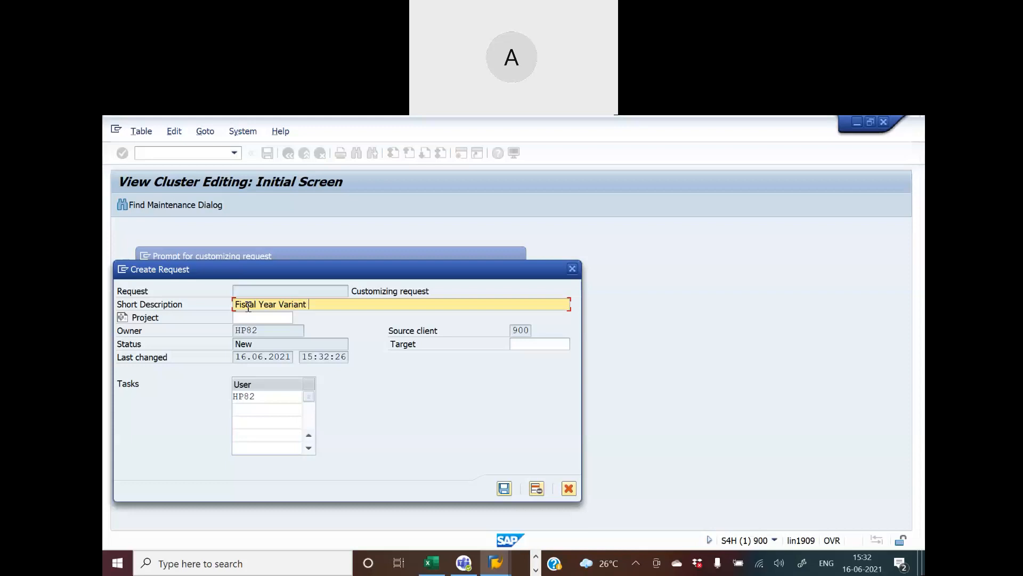
{"action": "type", "text": "Calendar Ye"}
{"action": "key", "text": "Return"}
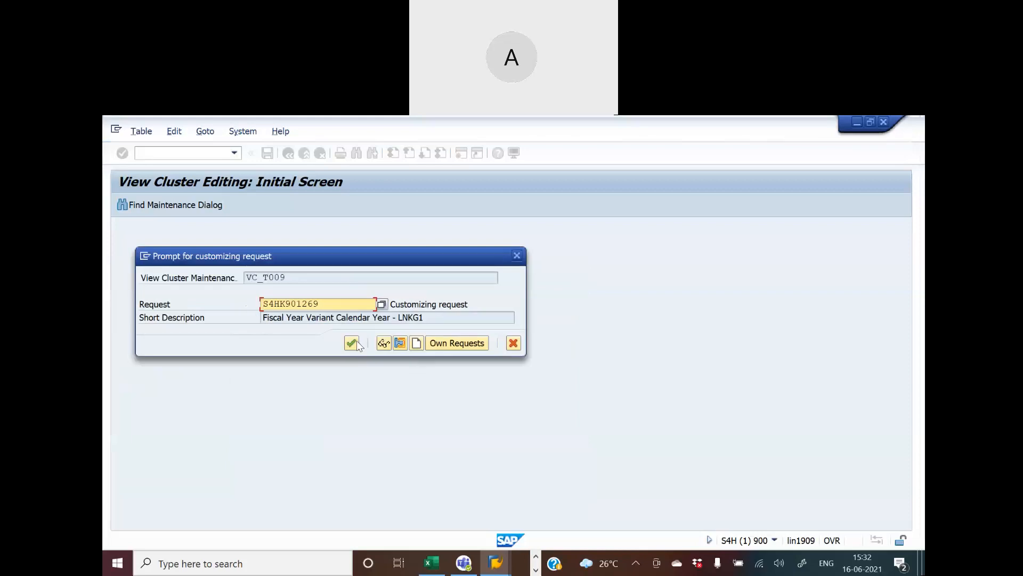
{"action": "left_click", "coordinate": [353, 340]}
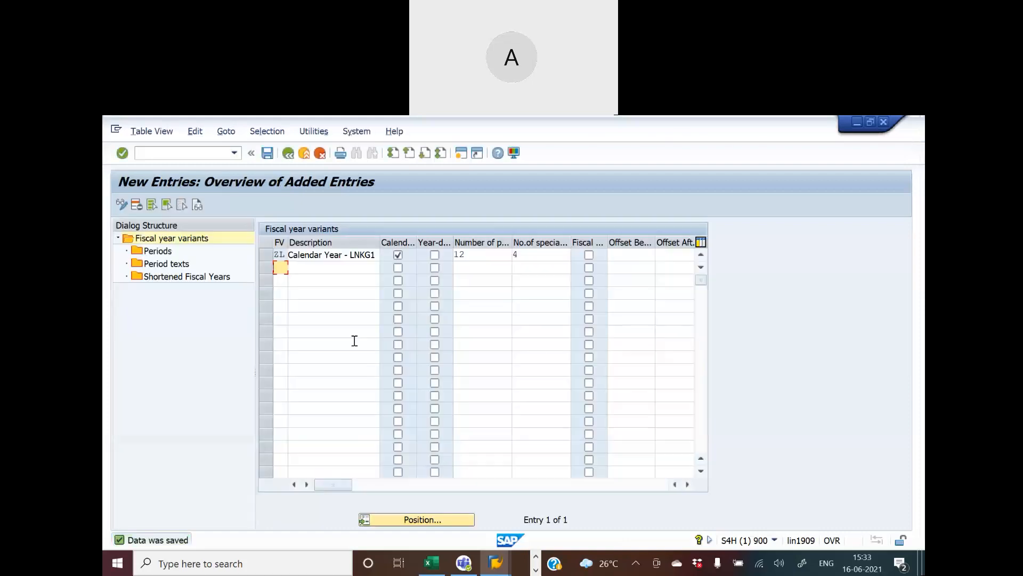
Step: Look up the UK fiscal year variant code in Excel's Blue Print sheet and enter ZM as the second variant in SAP
{"action": "key", "text": "alt+Tab"}
{"action": "key", "text": "Tab"}
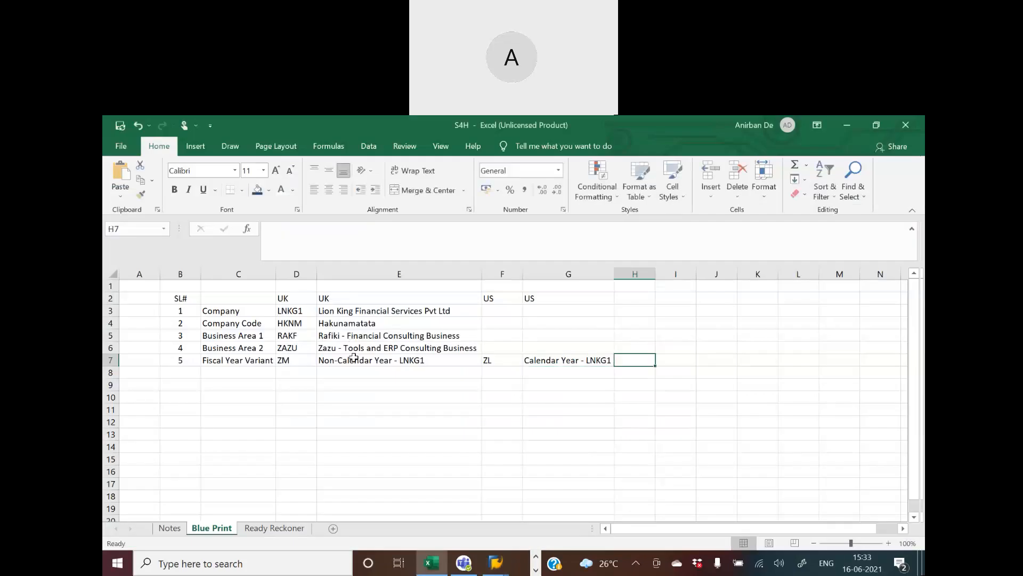
{"action": "key", "text": "Left"}
{"action": "key", "text": "Left"}
{"action": "key", "text": "Left"}
{"action": "key", "text": "Left"}
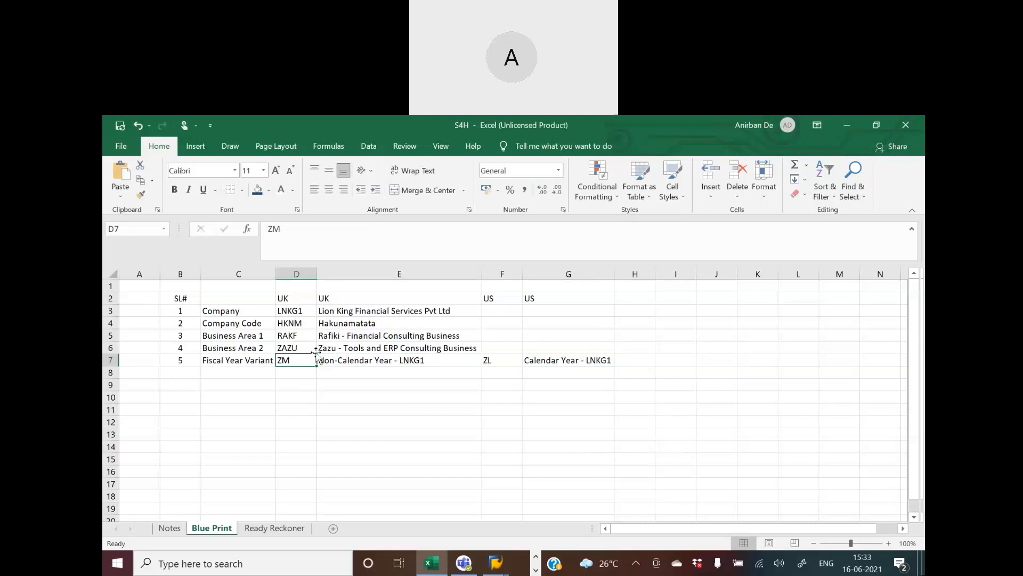
{"action": "key", "text": "alt+Tab"}
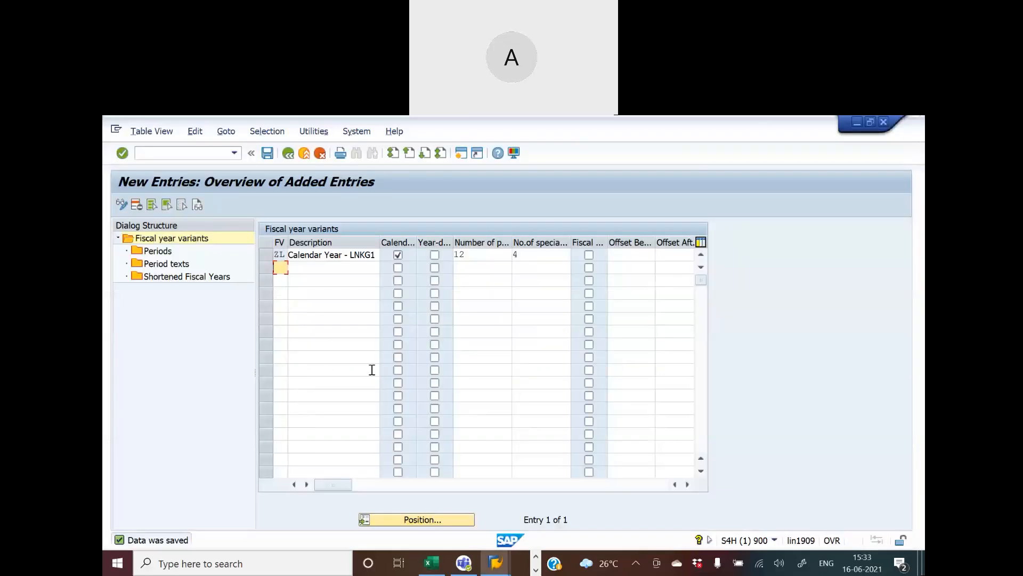
{"action": "type", "text": "ZM"}
{"action": "key", "text": "Tab"}
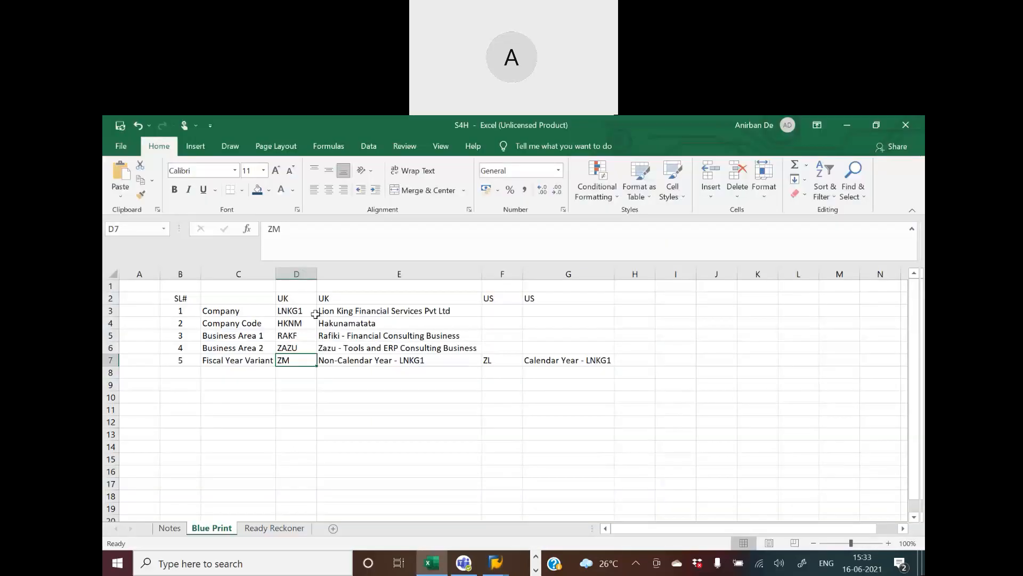
Step: Copy the UK variant description from Excel and replace ZM's description in SAP with Non-Calendar Year - LNKG1
{"action": "key", "text": "alt+Tab"}
{"action": "left_click", "coordinate": [333, 359]}
{"action": "left_click_drag", "start_coordinate": [267, 228], "coordinate": [441, 228]}
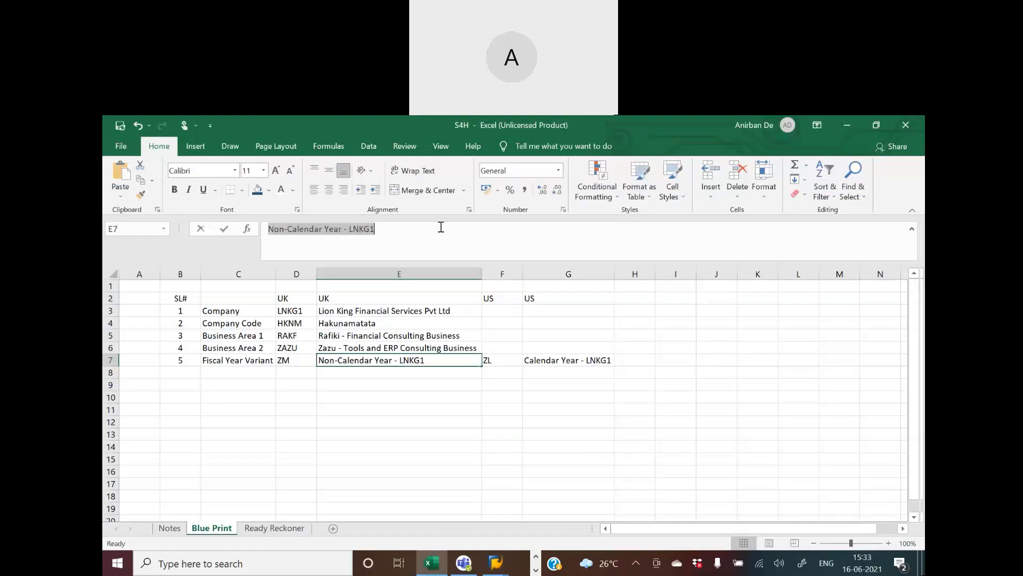
{"action": "key", "text": "ctrl+c"}
{"action": "key", "text": "alt+Tab"}
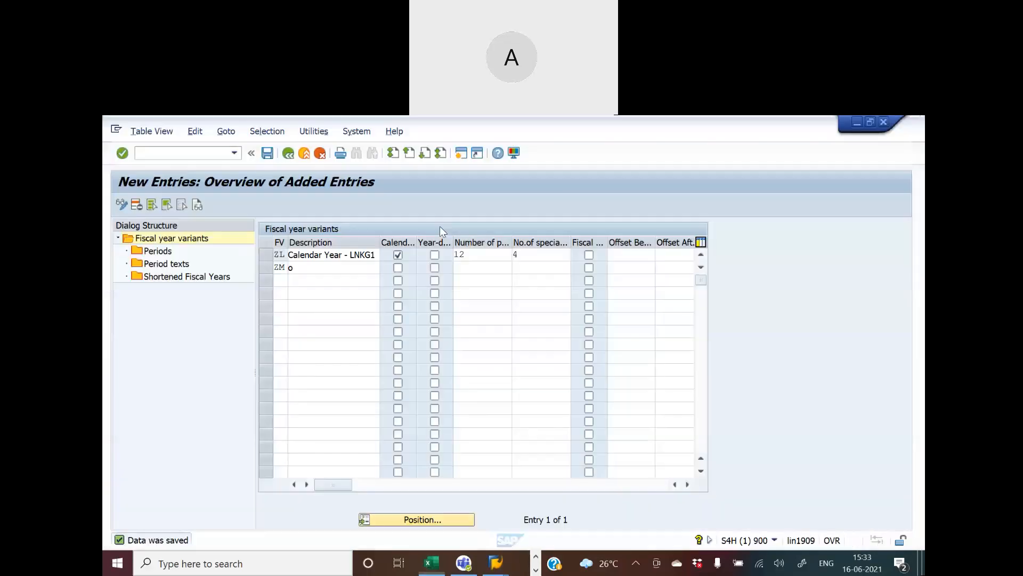
{"action": "left_click", "coordinate": [311, 272]}
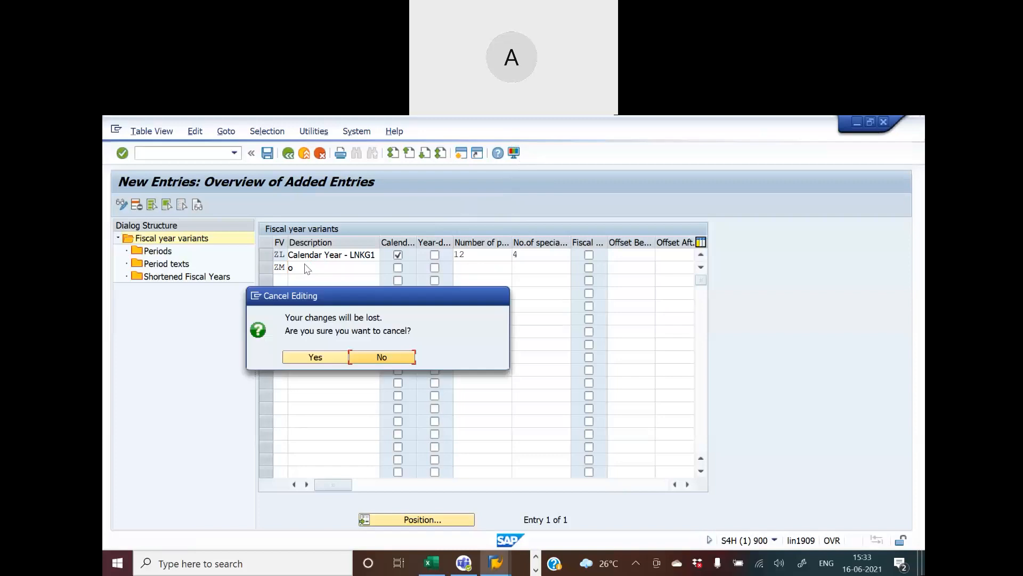
{"action": "left_click", "coordinate": [373, 358]}
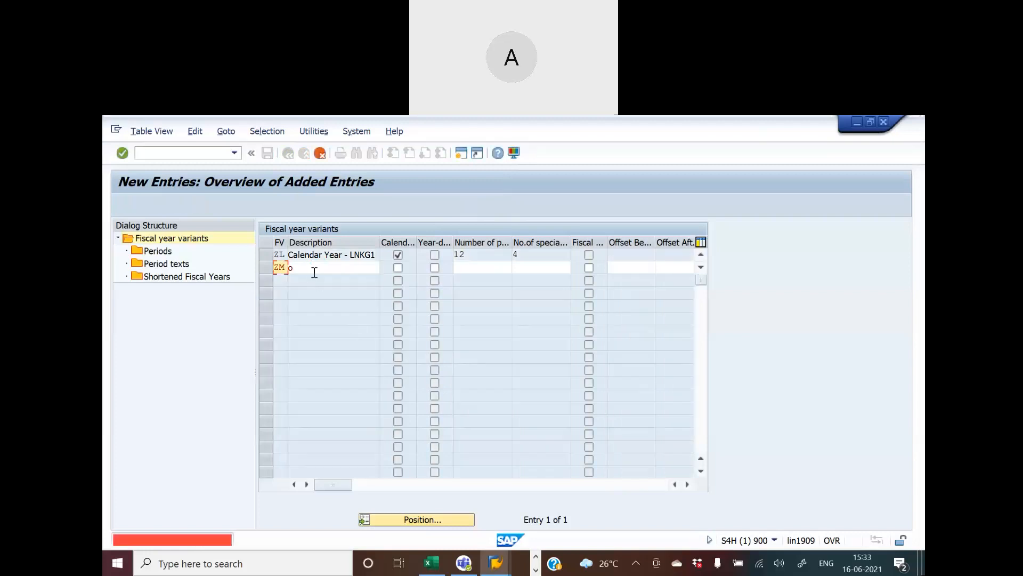
{"action": "left_click", "coordinate": [311, 267]}
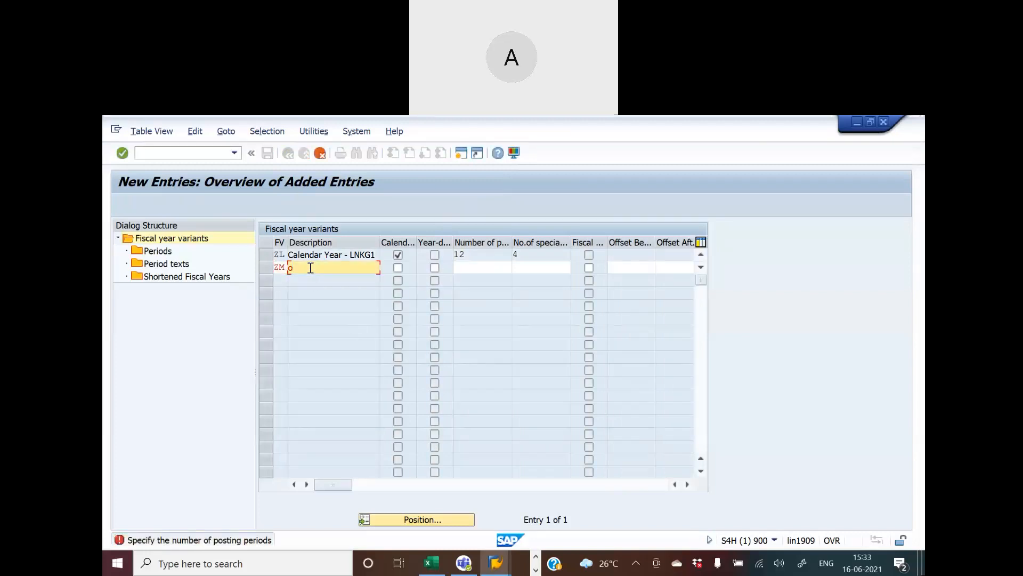
{"action": "key", "text": "BackSpace"}
{"action": "key", "text": "ctrl+v"}
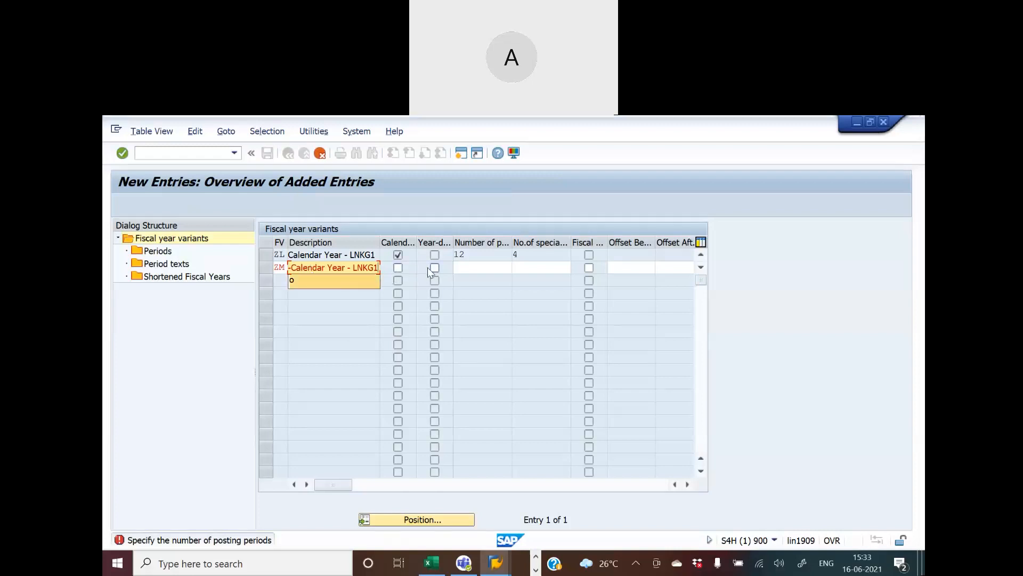
Step: Give variant ZM 12 posting periods and 4 special periods, and save the entries
{"action": "left_click", "coordinate": [473, 271]}
{"action": "type", "text": "12"}
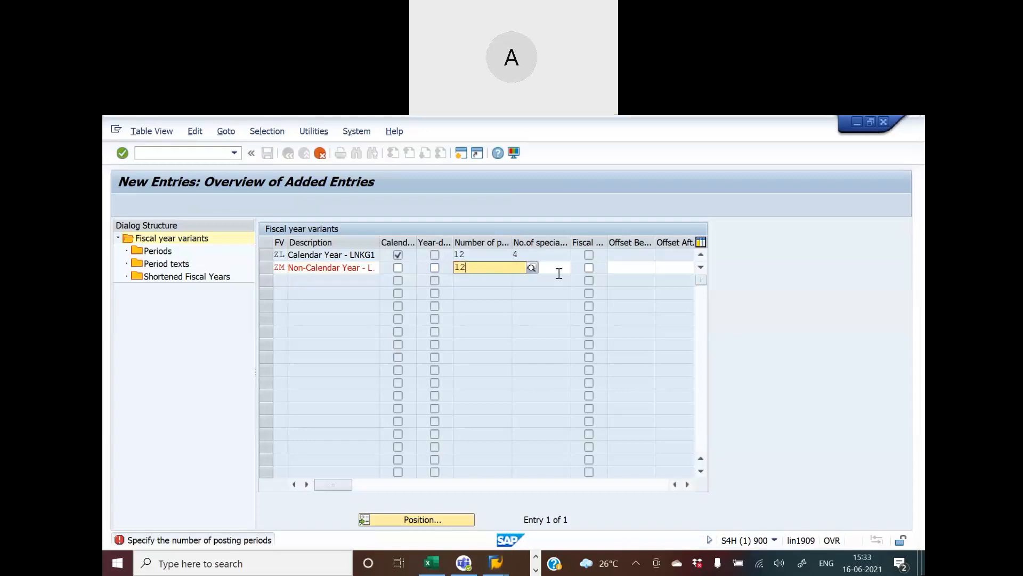
{"action": "left_click", "coordinate": [560, 268]}
{"action": "type", "text": "4"}
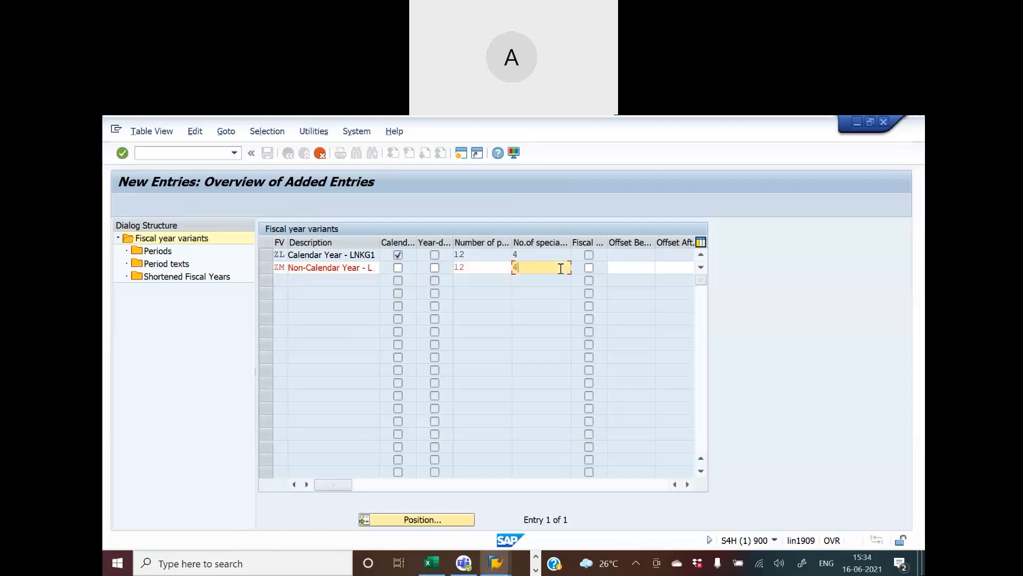
{"action": "key", "text": "Return"}
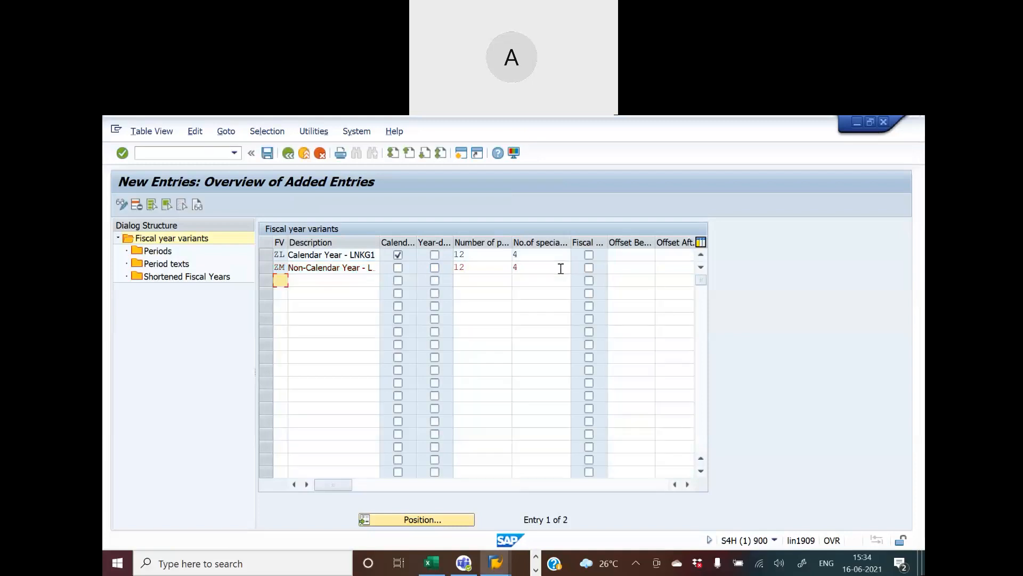
{"action": "left_click", "coordinate": [267, 156]}
Step: Open the Periods of variant ZM and start new period entries
{"action": "left_click", "coordinate": [267, 268]}
{"action": "double_click", "coordinate": [163, 251]}
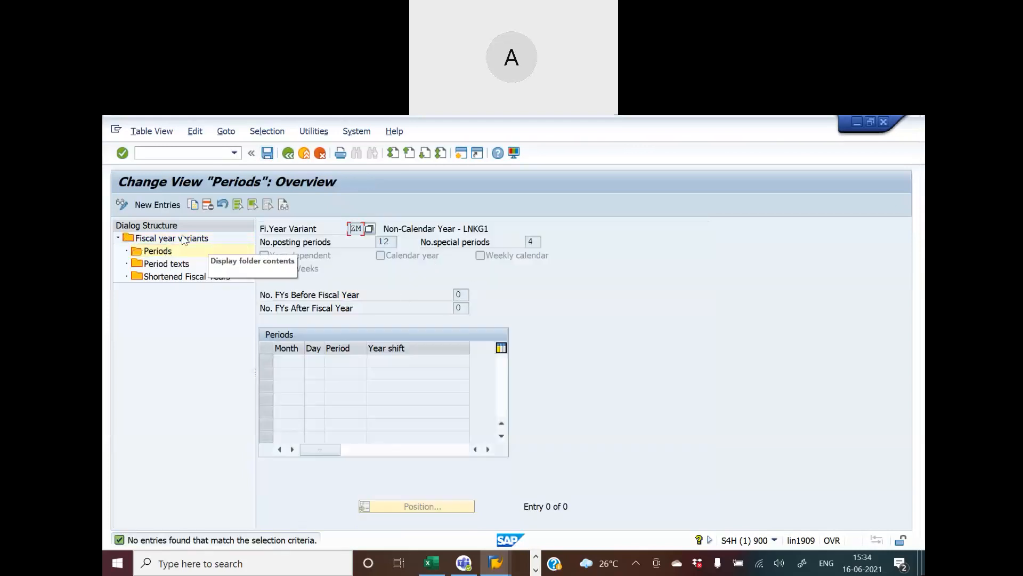
{"action": "left_click", "coordinate": [162, 206]}
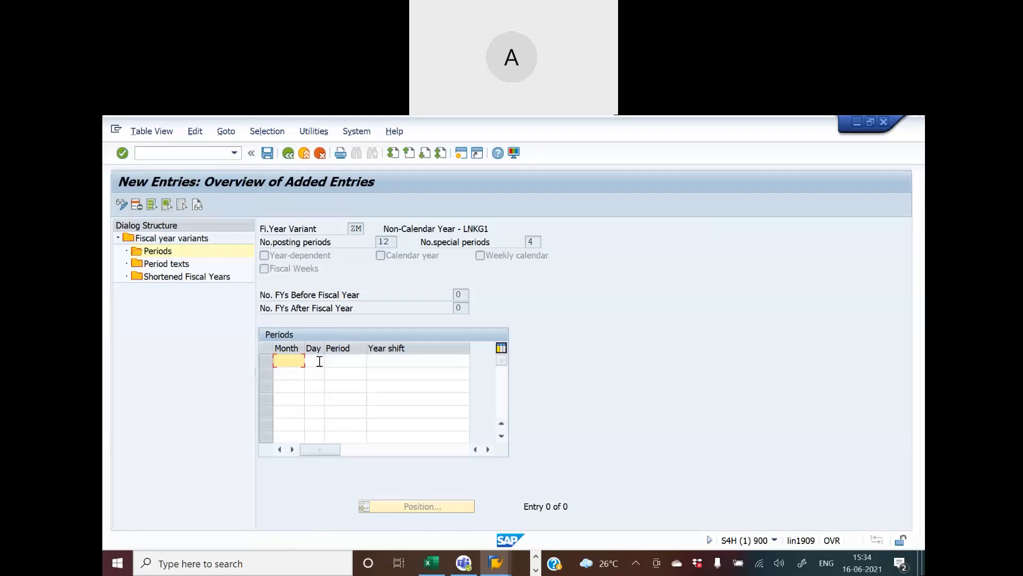
Step: Enter the first period row with month 4, day 30, period 1 and year shift 0
{"action": "type", "text": "4"}
{"action": "left_click", "coordinate": [319, 361]}
{"action": "type", "text": "30"}
{"action": "left_click", "coordinate": [343, 362]}
{"action": "type", "text": "1"}
{"action": "left_click", "coordinate": [389, 360]}
{"action": "type", "text": "0"}
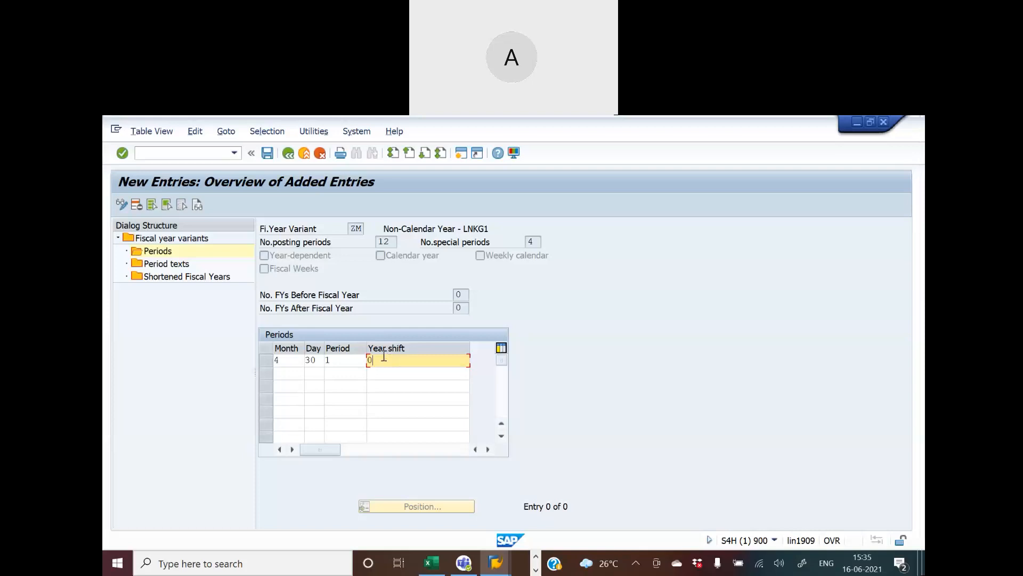
Step: Enter the second period row with month 5, day 31, period 2 and year shift 0
{"action": "left_click", "coordinate": [283, 371]}
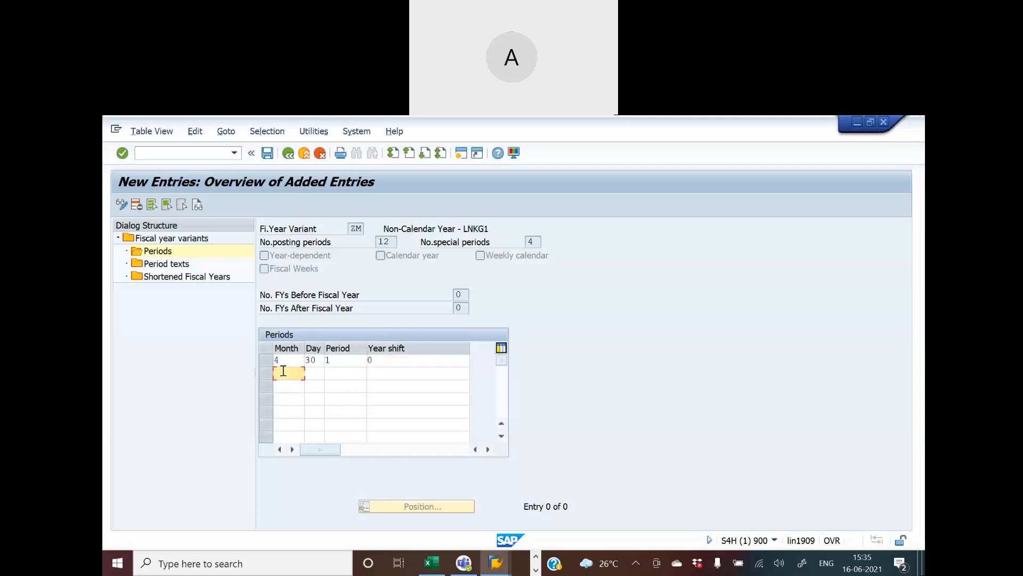
{"action": "type", "text": "5"}
{"action": "key", "text": "Tab"}
{"action": "type", "text": "31"}
{"action": "left_click", "coordinate": [347, 377]}
{"action": "type", "text": "2"}
{"action": "left_click", "coordinate": [382, 373]}
{"action": "type", "text": "0"}
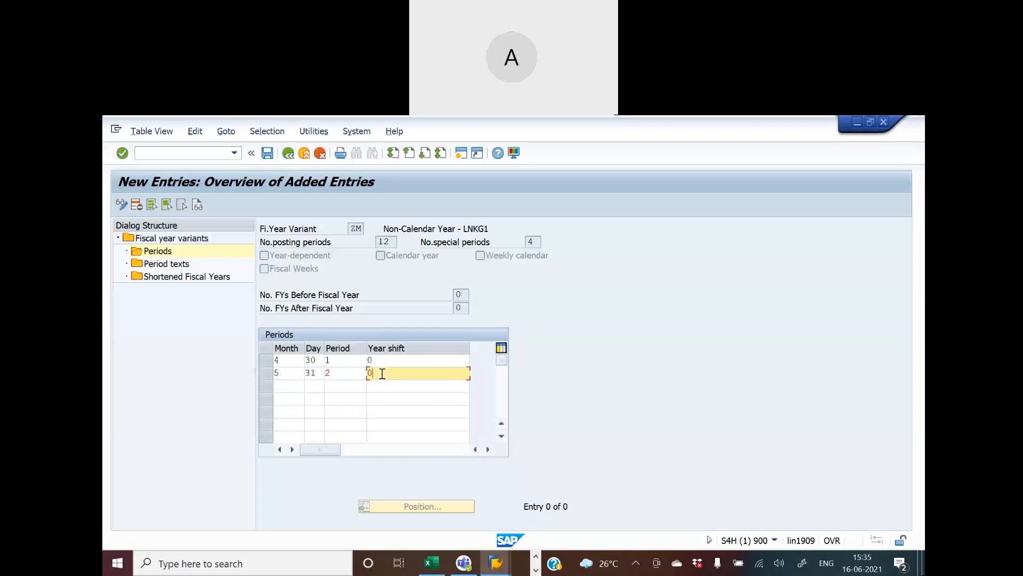
Step: Enter the third period row with month 6, day 30, period 3 and year shift 0
{"action": "left_click", "coordinate": [295, 384]}
{"action": "type", "text": "6"}
{"action": "left_click", "coordinate": [311, 386]}
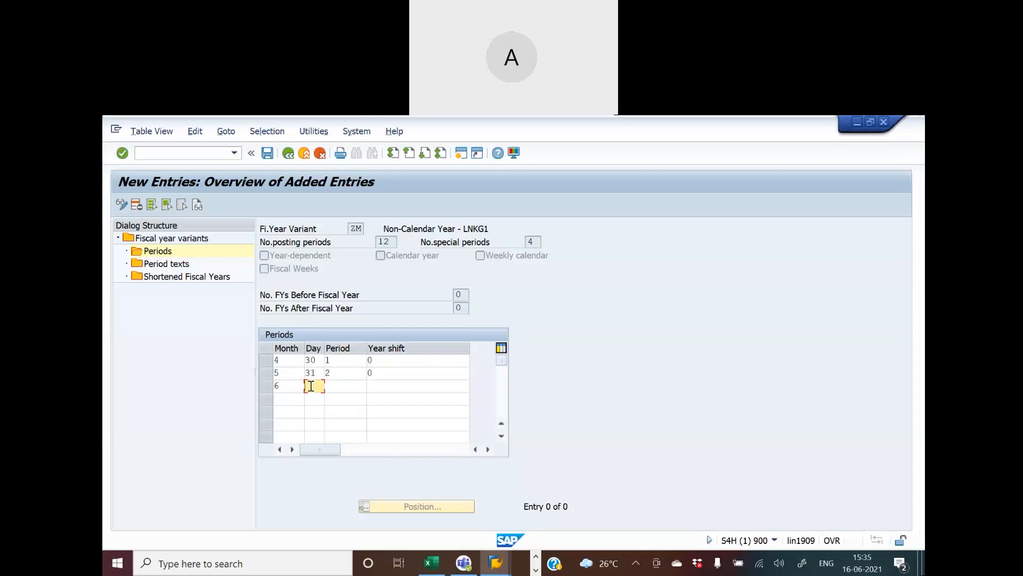
{"action": "type", "text": "31"}
{"action": "left_click", "coordinate": [338, 385]}
{"action": "type", "text": "3"}
{"action": "left_click", "coordinate": [398, 386]}
{"action": "type", "text": "0"}
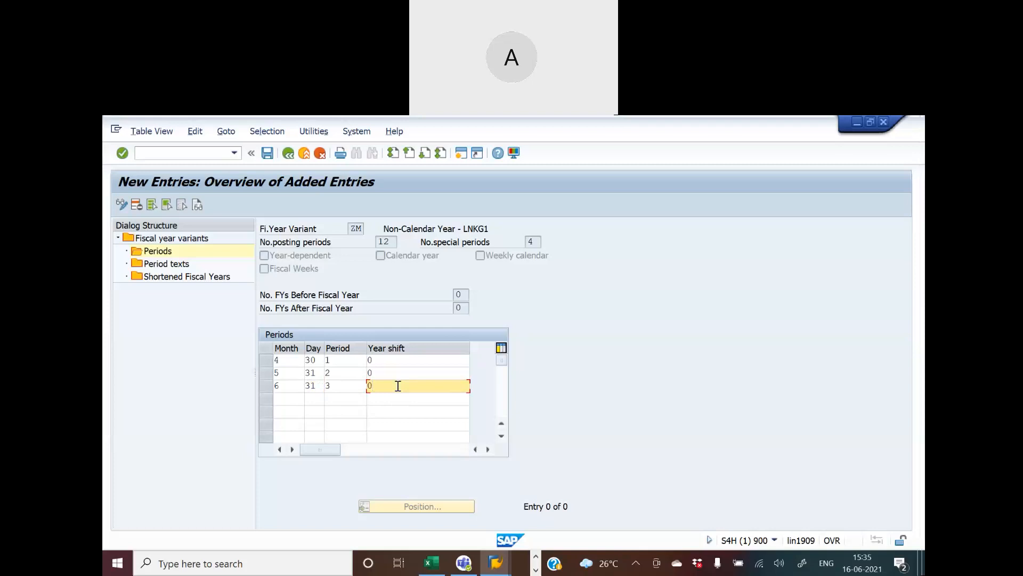
{"action": "left_click", "coordinate": [318, 386]}
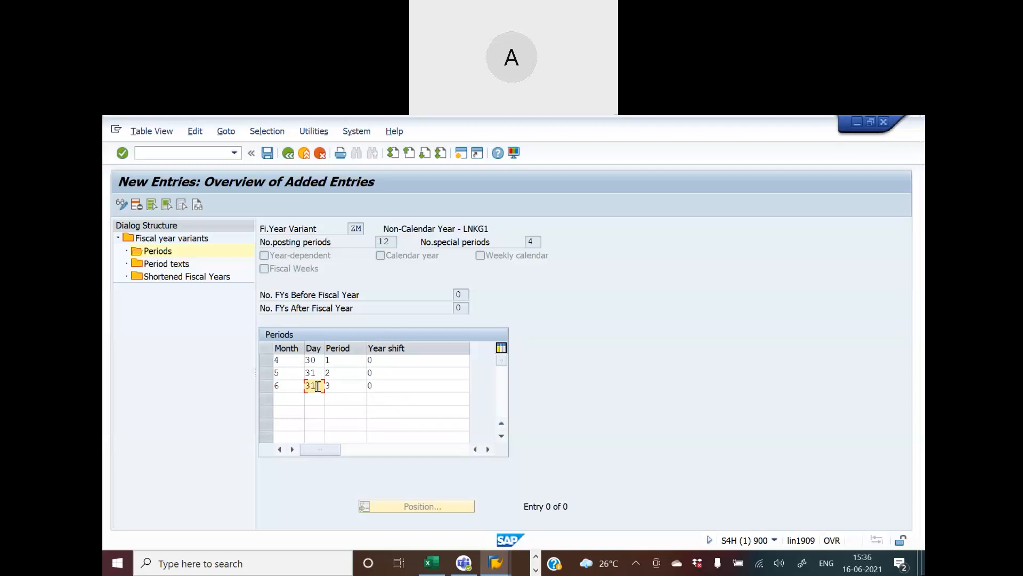
{"action": "key", "text": "BackSpace"}
{"action": "type", "text": "0"}
Step: Enter the fourth period row with month 7, day 31, period 4 and year shift 0
{"action": "left_click", "coordinate": [286, 399]}
{"action": "type", "text": "7"}
{"action": "left_click", "coordinate": [318, 399]}
{"action": "type", "text": "31"}
{"action": "left_click", "coordinate": [344, 398]}
{"action": "type", "text": "4"}
{"action": "key", "text": "Tab"}
{"action": "type", "text": "0"}
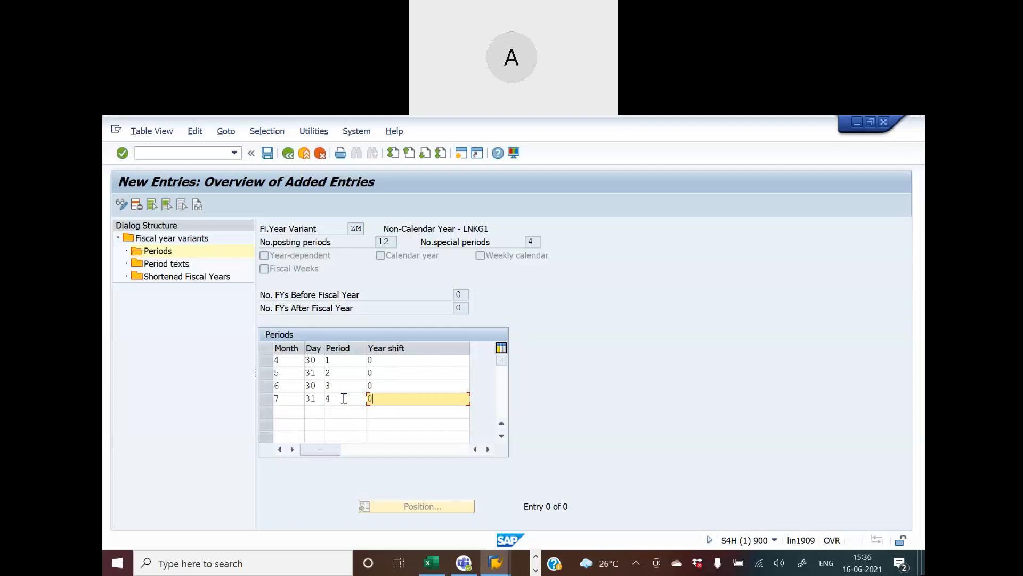
Step: Enter the fifth period row with month 8, day 31, period 5 and year shift 0
{"action": "left_click", "coordinate": [282, 410]}
{"action": "type", "text": "8"}
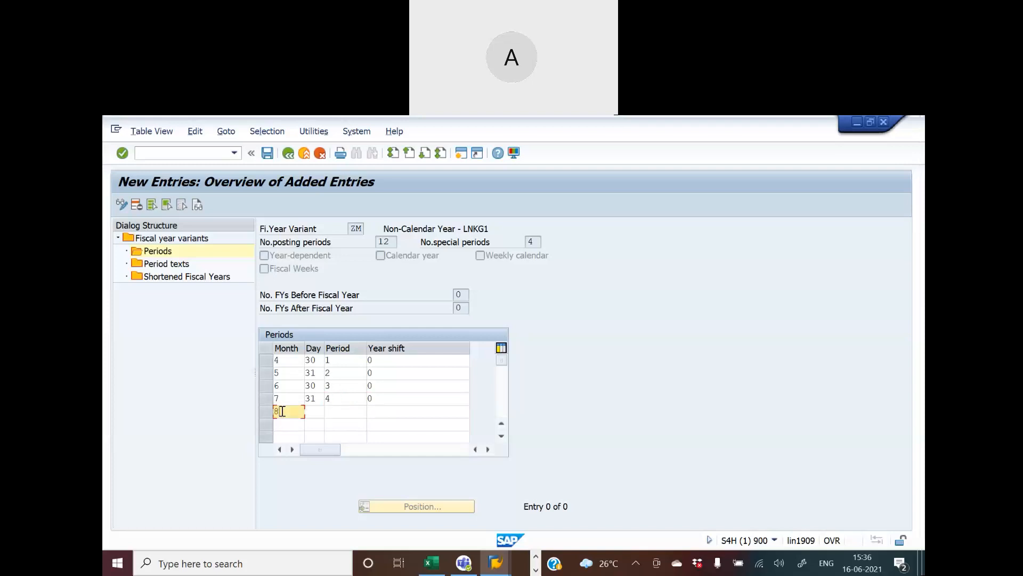
{"action": "left_click", "coordinate": [310, 410]}
{"action": "type", "text": "31"}
{"action": "left_click", "coordinate": [342, 412]}
{"action": "type", "text": "5"}
{"action": "left_click", "coordinate": [374, 412]}
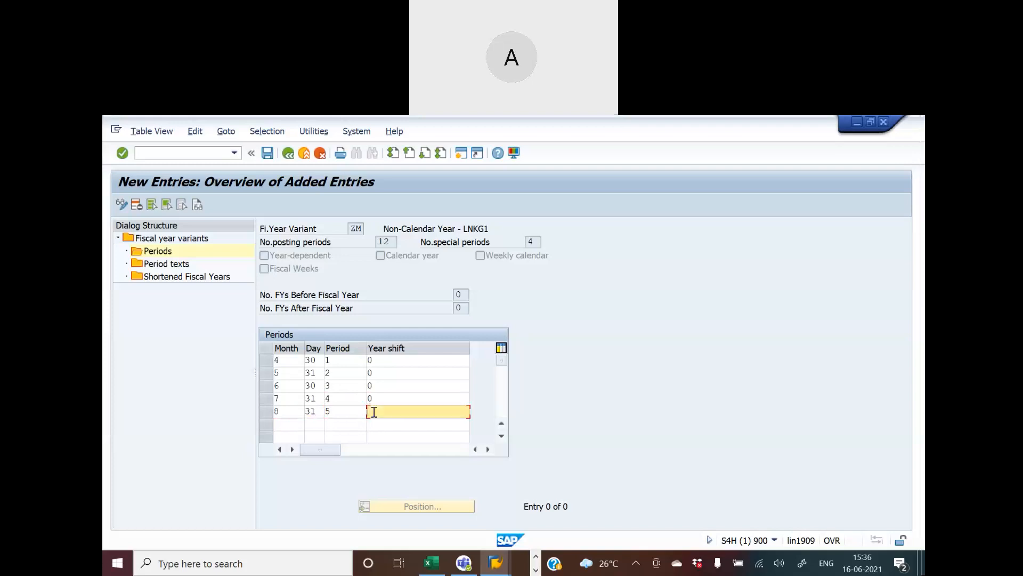
{"action": "type", "text": "0"}
Step: Enter the sixth period row with month 9, day 30, period 6 and year shift 0
{"action": "left_click", "coordinate": [294, 430]}
{"action": "type", "text": "9"}
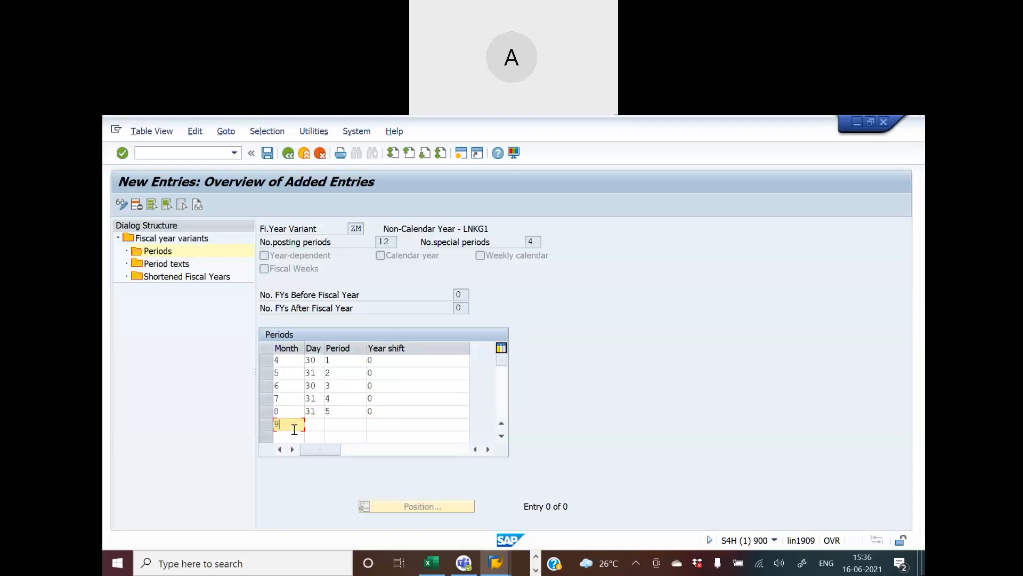
{"action": "left_click", "coordinate": [316, 427]}
{"action": "type", "text": "30"}
{"action": "left_click", "coordinate": [338, 425]}
{"action": "type", "text": "6"}
{"action": "left_click", "coordinate": [388, 426]}
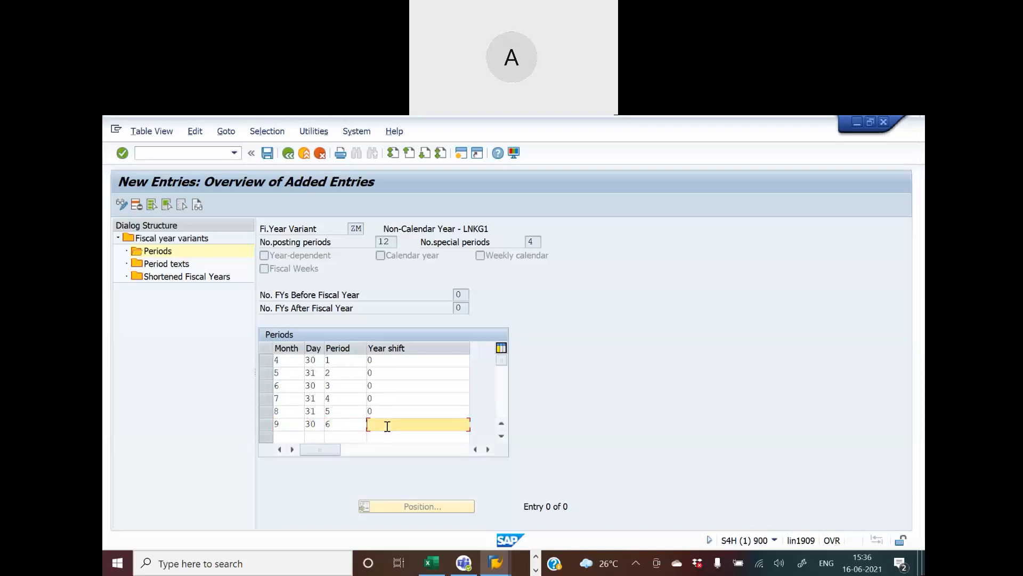
{"action": "type", "text": "0"}
Step: Enter the seventh period row with month 10, day 31, period 7 and year shift 0, and bring up further empty rows
{"action": "left_click", "coordinate": [280, 436]}
{"action": "type", "text": "10"}
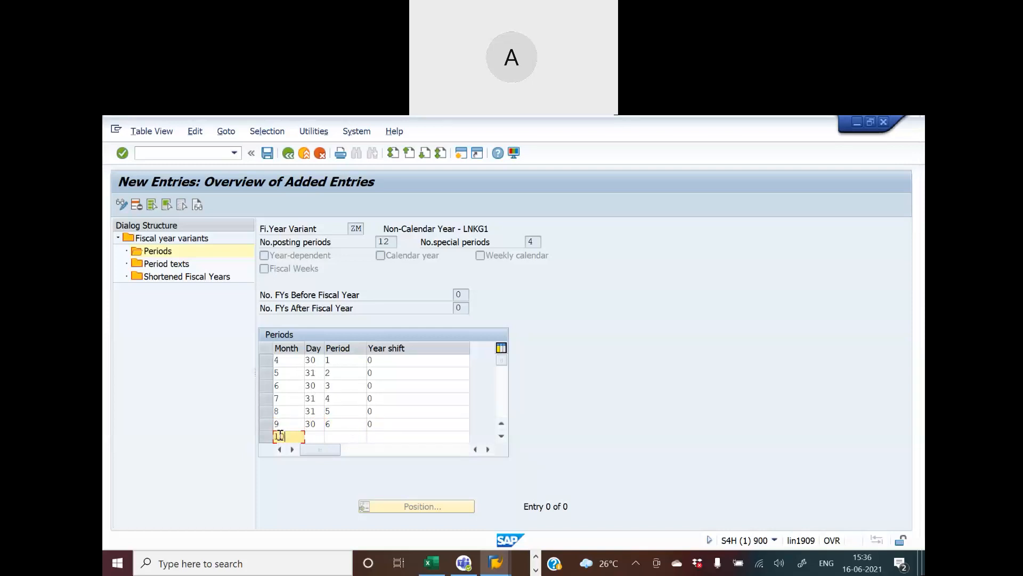
{"action": "key", "text": "Tab"}
{"action": "type", "text": "31"}
{"action": "left_click", "coordinate": [352, 436]}
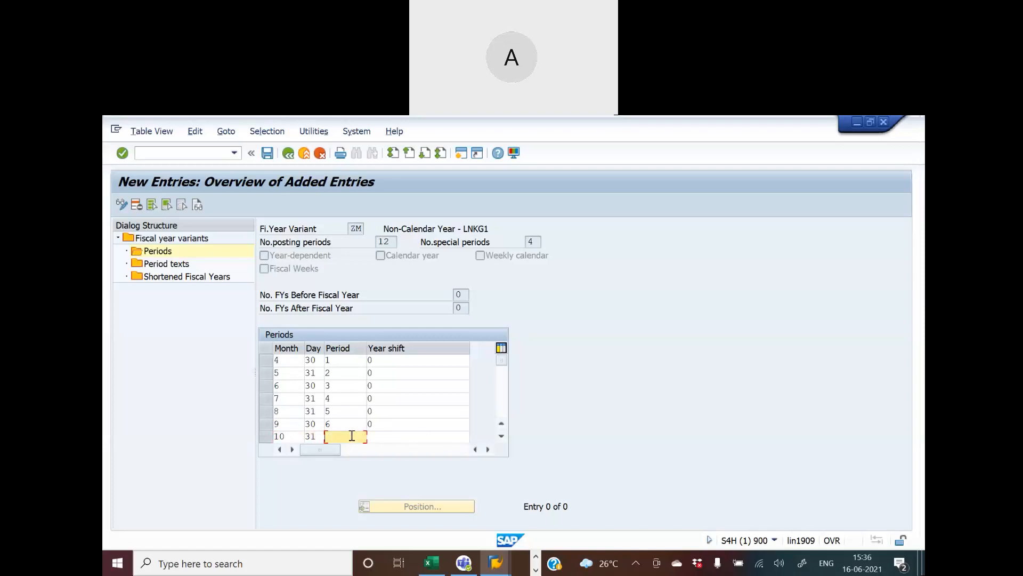
{"action": "type", "text": "7"}
{"action": "left_click", "coordinate": [379, 437]}
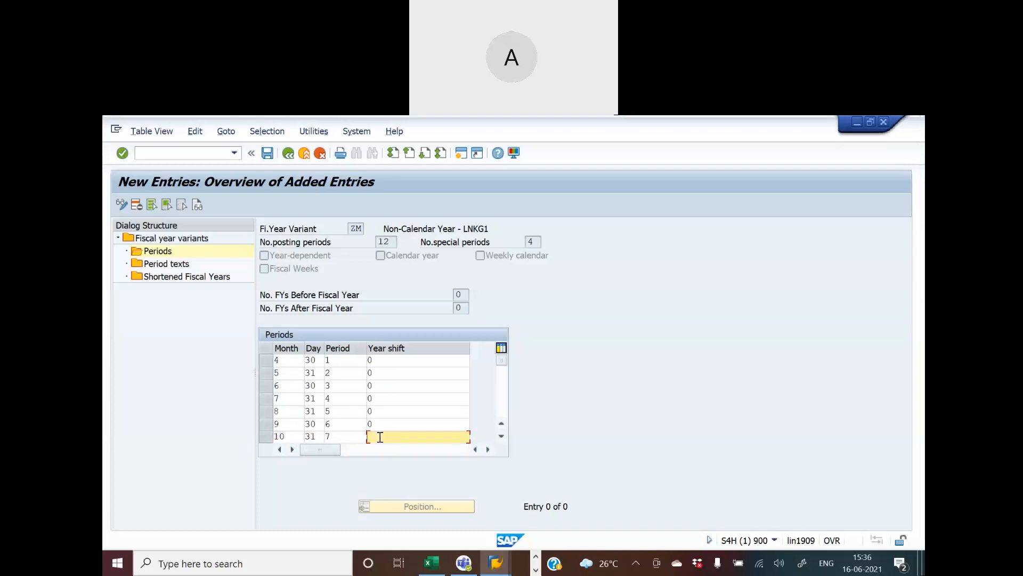
{"action": "type", "text": "0"}
{"action": "key", "text": "Return"}
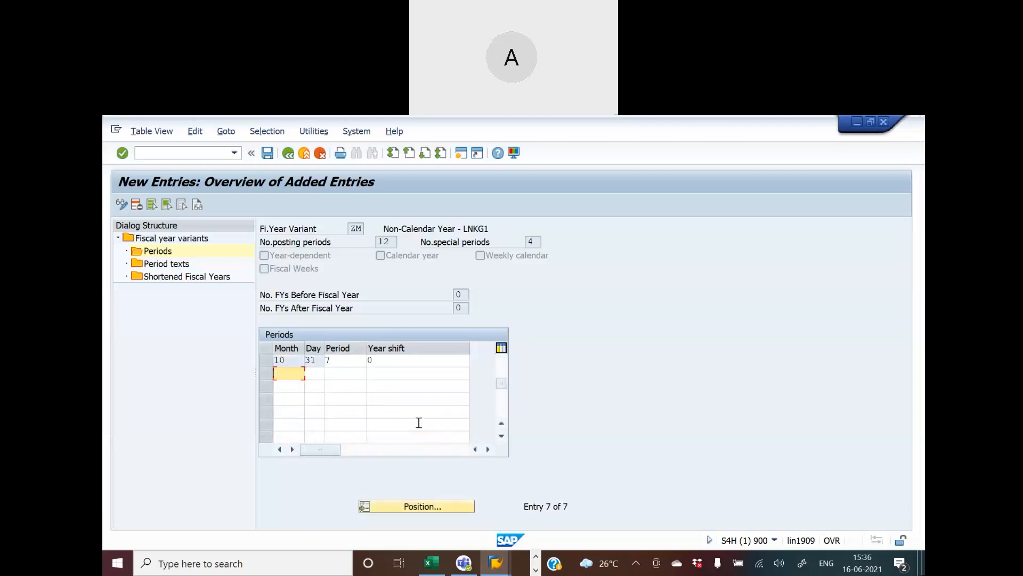
Step: Enter the eighth period row with month 11, day 30, period 8 and year shift 0
{"action": "type", "text": "11"}
{"action": "left_click", "coordinate": [314, 374]}
{"action": "type", "text": "30"}
{"action": "left_click", "coordinate": [341, 377]}
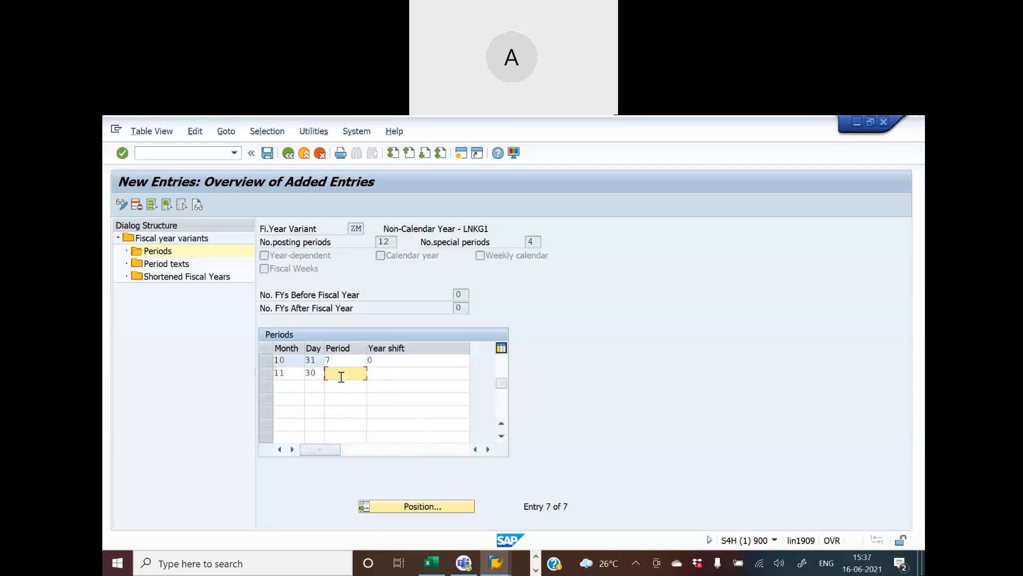
{"action": "type", "text": "8"}
{"action": "left_click", "coordinate": [387, 381]}
{"action": "left_click", "coordinate": [381, 372]}
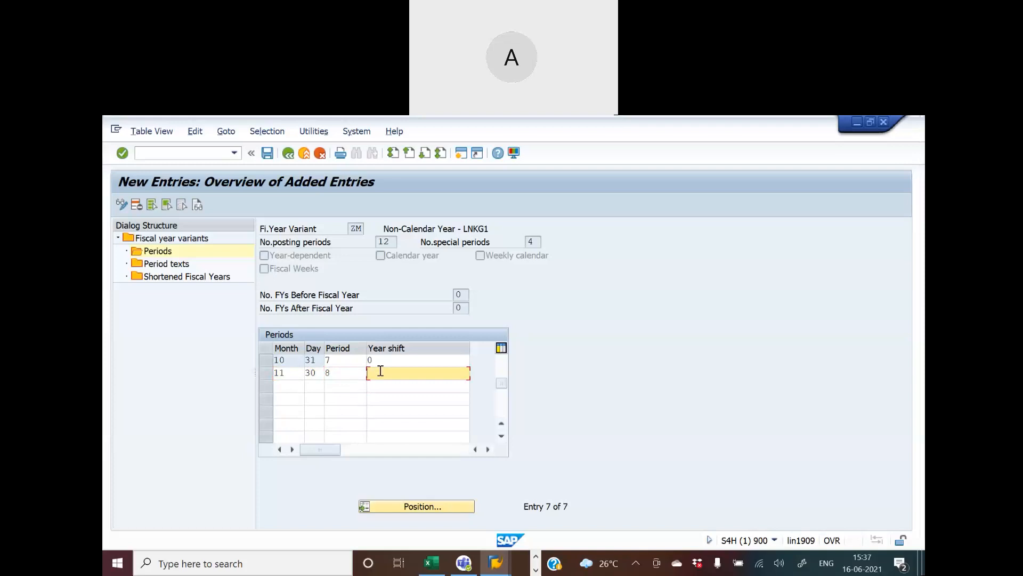
{"action": "type", "text": "0"}
Step: Enter the ninth period row with month 12, day 31, period 9 and year shift 0
{"action": "left_click", "coordinate": [297, 383]}
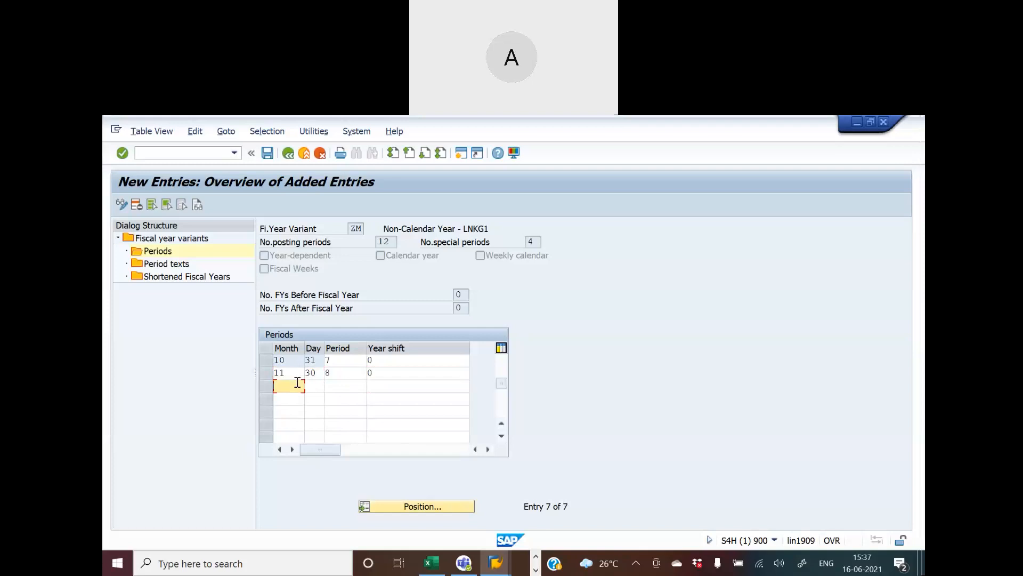
{"action": "type", "text": "12"}
{"action": "left_click", "coordinate": [318, 388]}
{"action": "type", "text": "31"}
{"action": "left_click", "coordinate": [325, 385]}
{"action": "type", "text": "9"}
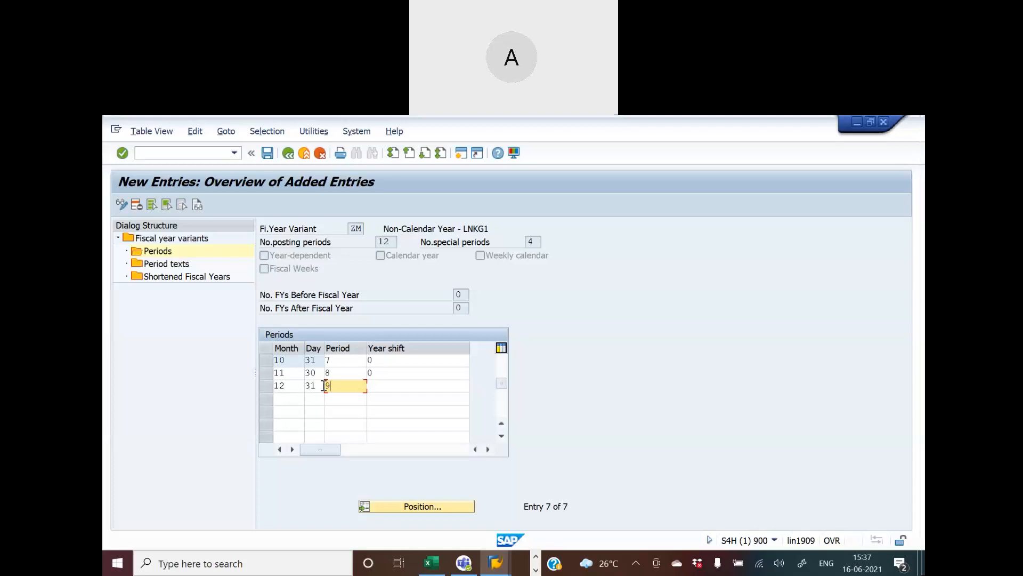
{"action": "left_click", "coordinate": [382, 387]}
{"action": "type", "text": "0"}
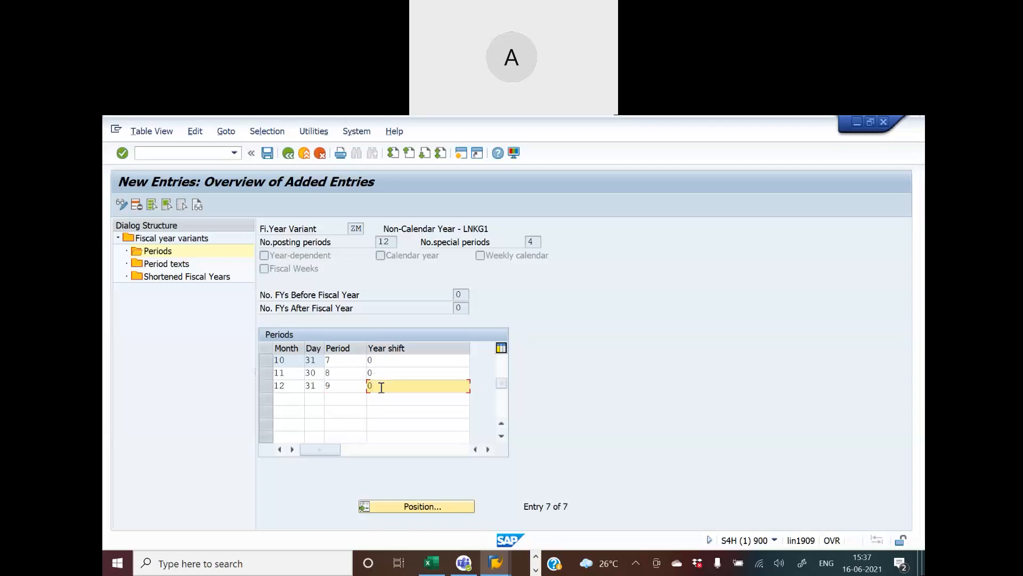
Step: Enter the tenth period row with month 1, day 31, period 10 and year shift -1
{"action": "left_click", "coordinate": [286, 397]}
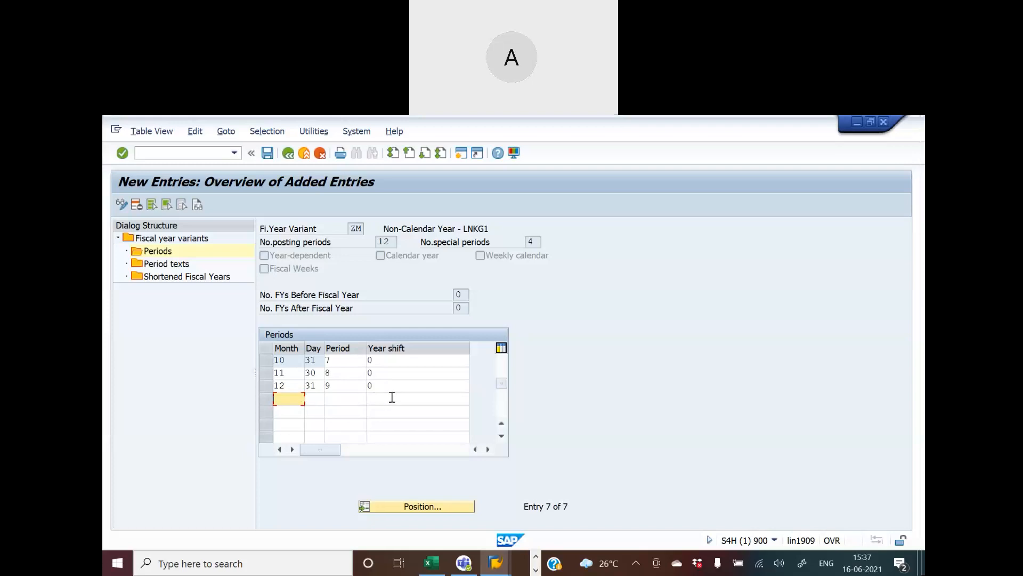
{"action": "type", "text": "1"}
{"action": "left_click", "coordinate": [315, 398]}
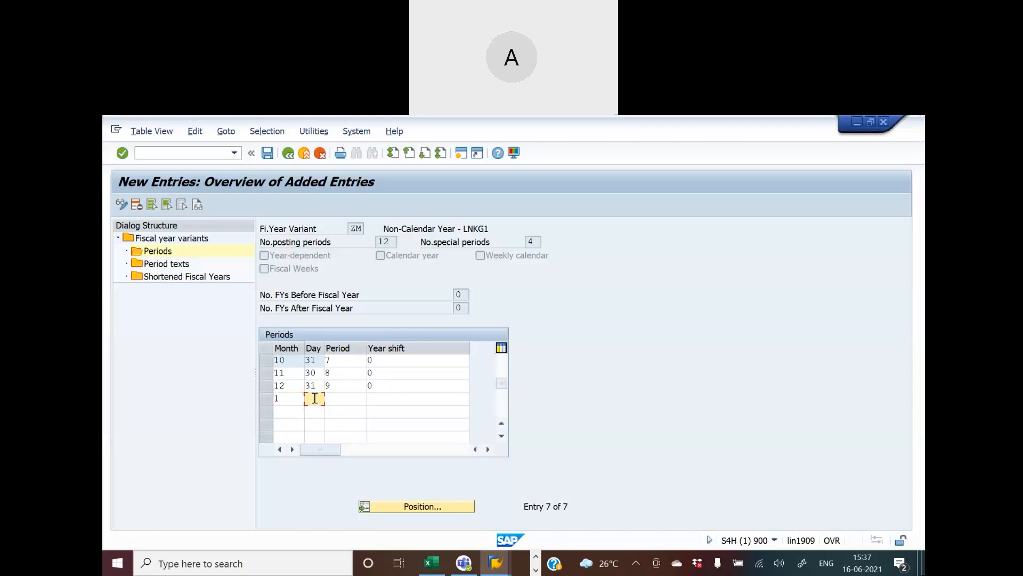
{"action": "type", "text": "31"}
{"action": "left_click", "coordinate": [348, 398]}
{"action": "type", "text": "10"}
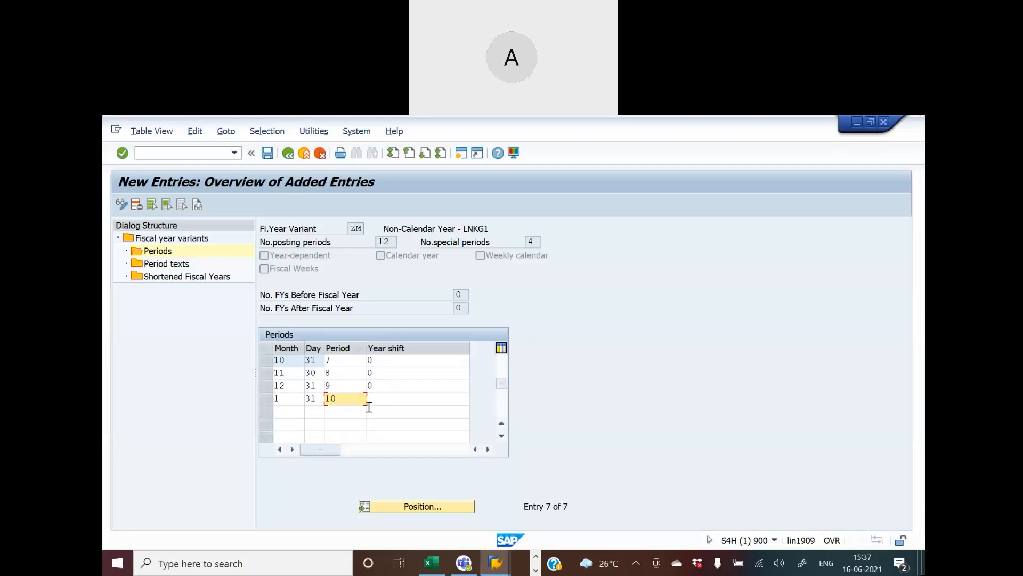
{"action": "left_click", "coordinate": [382, 398]}
{"action": "type", "text": "-1"}
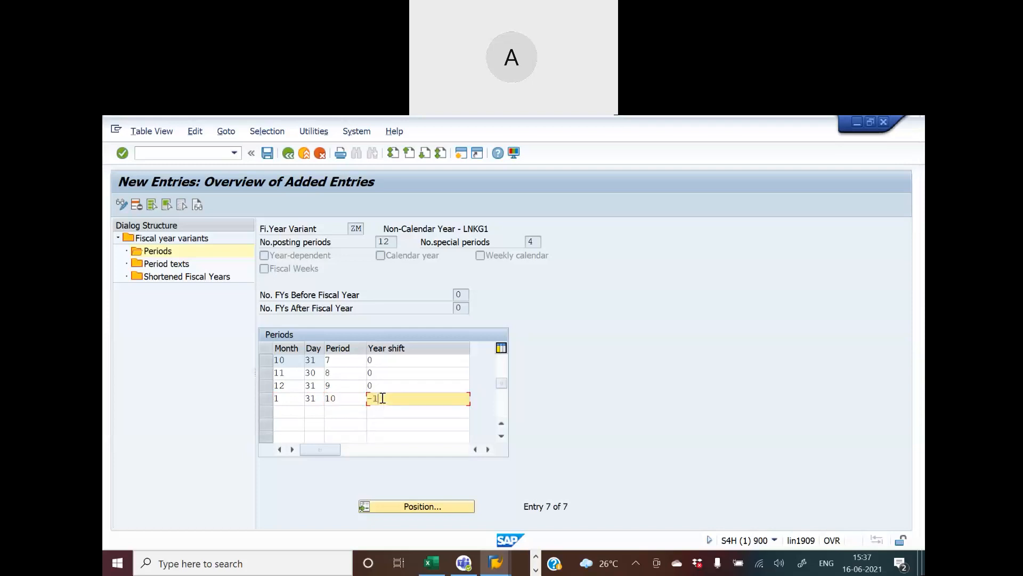
Step: Enter the eleventh period row with month 2, day 28, period 11 and year shift -1
{"action": "left_click", "coordinate": [295, 410]}
{"action": "type", "text": "2"}
{"action": "left_click", "coordinate": [319, 410]}
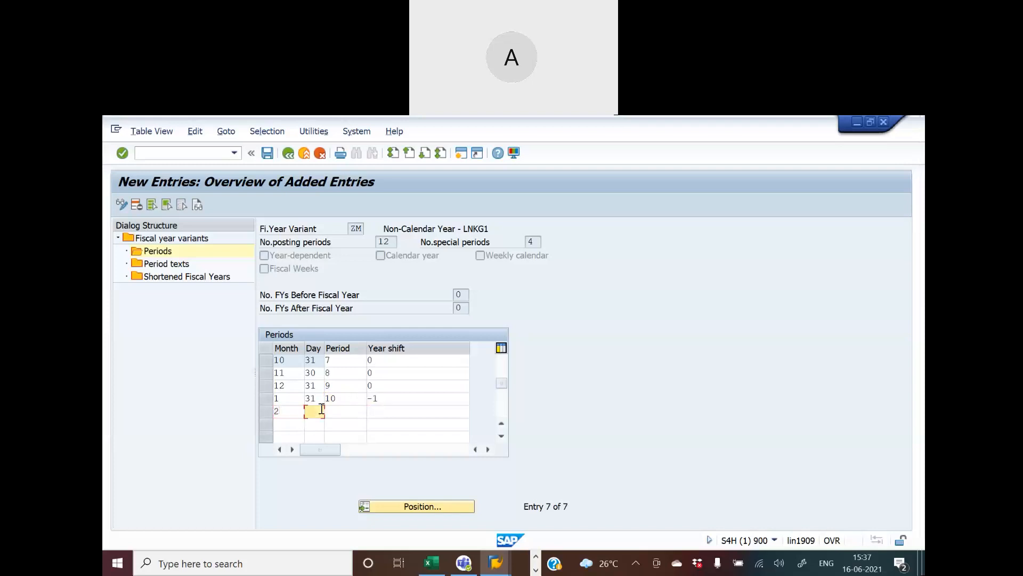
{"action": "type", "text": "28"}
{"action": "left_click", "coordinate": [337, 412]}
{"action": "type", "text": "11"}
{"action": "left_click", "coordinate": [378, 411]}
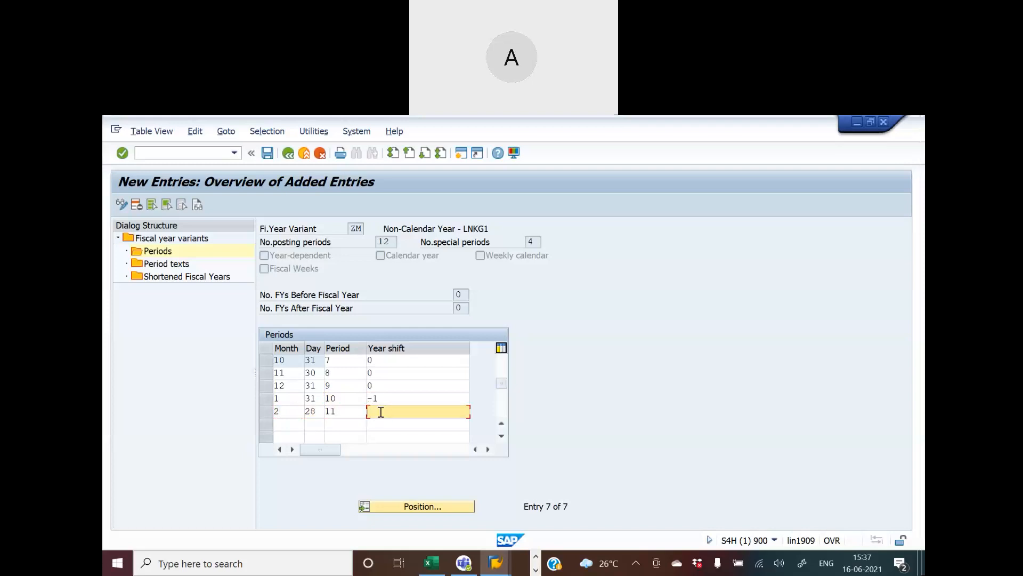
{"action": "type", "text": "-1"}
Step: Enter the twelfth period row with month 3, day 31, period 12 and year shift -1
{"action": "left_click", "coordinate": [292, 423]}
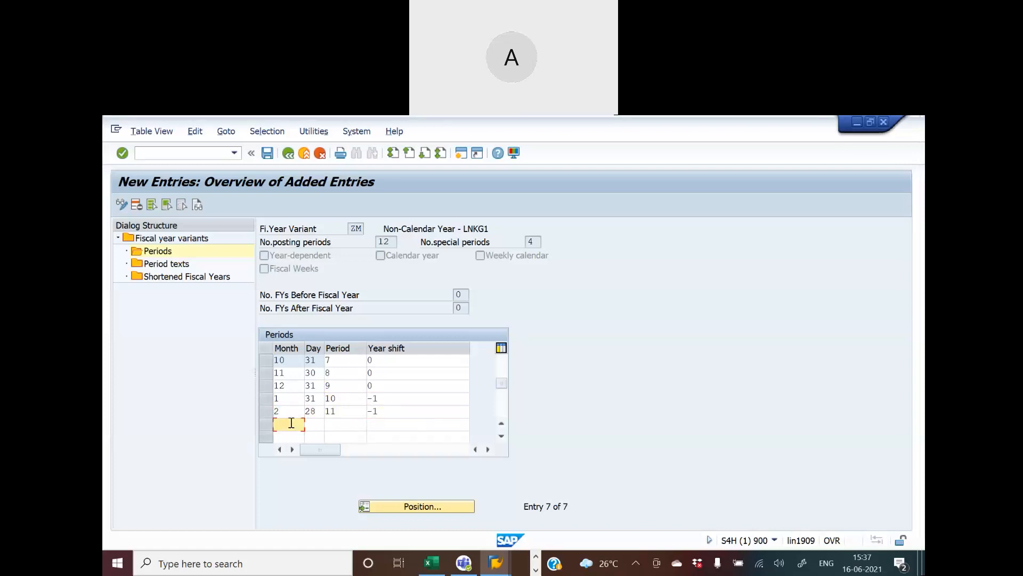
{"action": "type", "text": "3"}
{"action": "left_click", "coordinate": [311, 423]}
{"action": "type", "text": "31"}
{"action": "left_click", "coordinate": [352, 424]}
{"action": "type", "text": "12"}
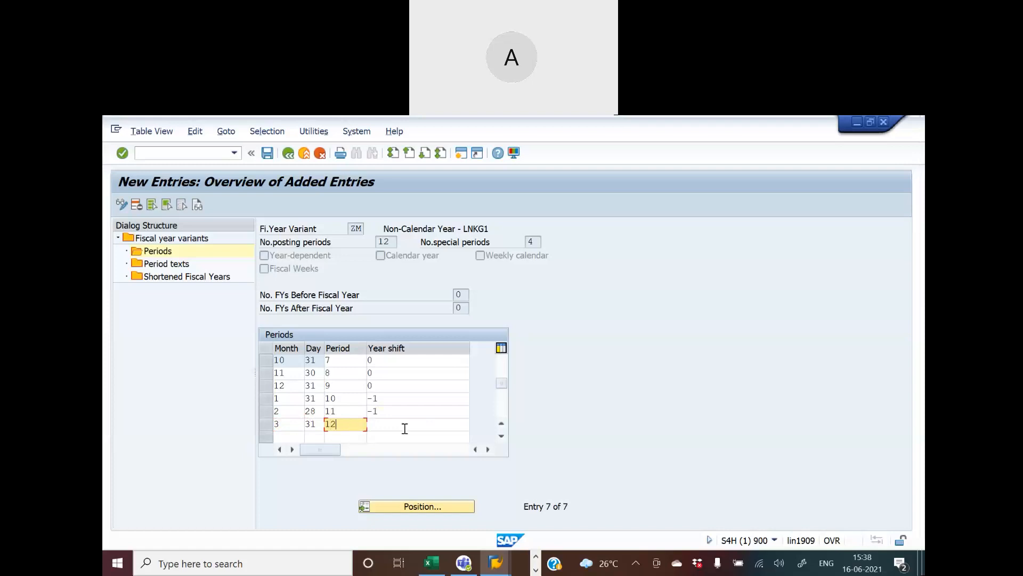
{"action": "left_click", "coordinate": [401, 428]}
{"action": "type", "text": "-1"}
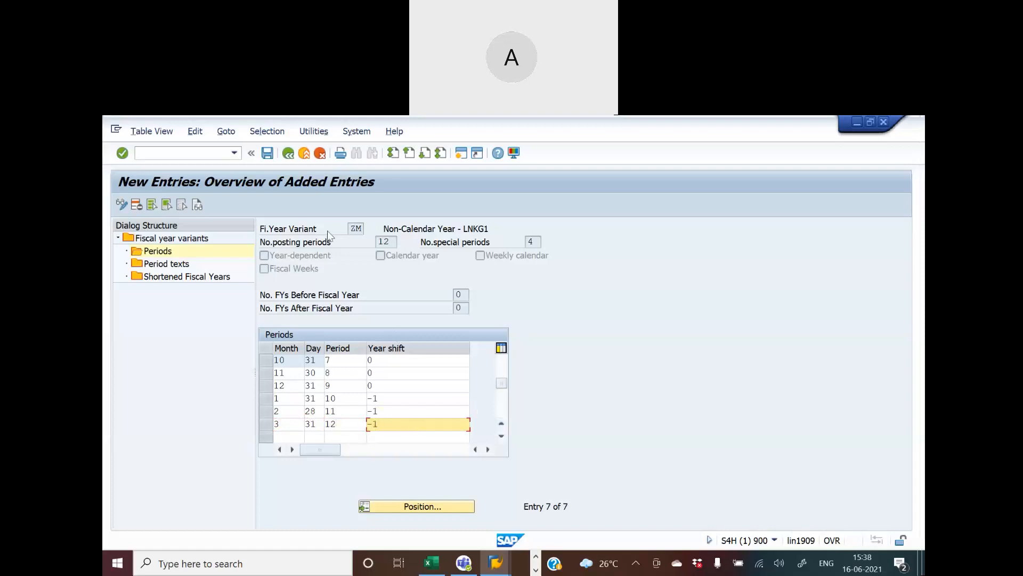
Step: Save the periods of variant ZM and return to the list of fiscal year variants
{"action": "left_click", "coordinate": [267, 153]}
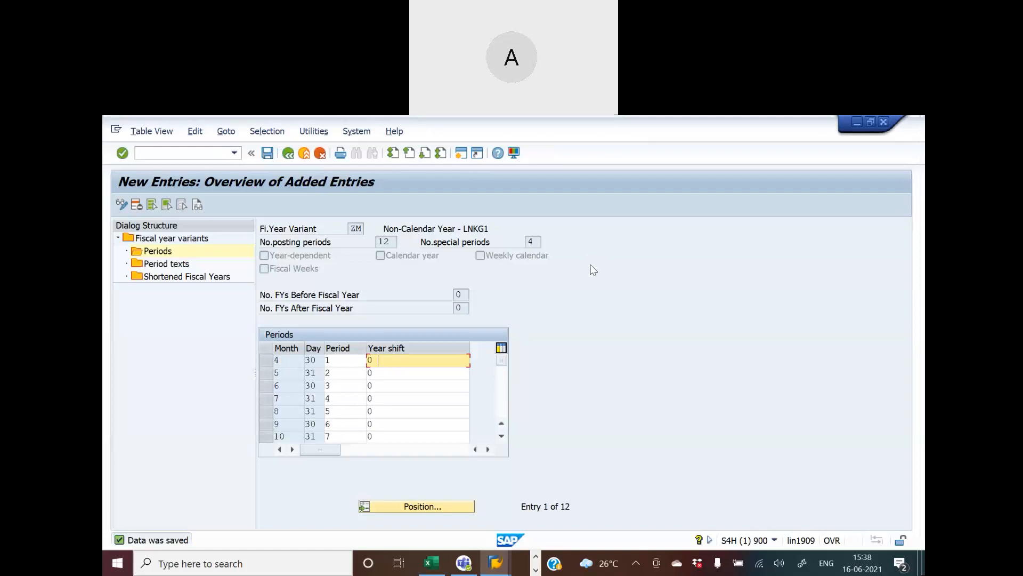
{"action": "left_click", "coordinate": [289, 154]}
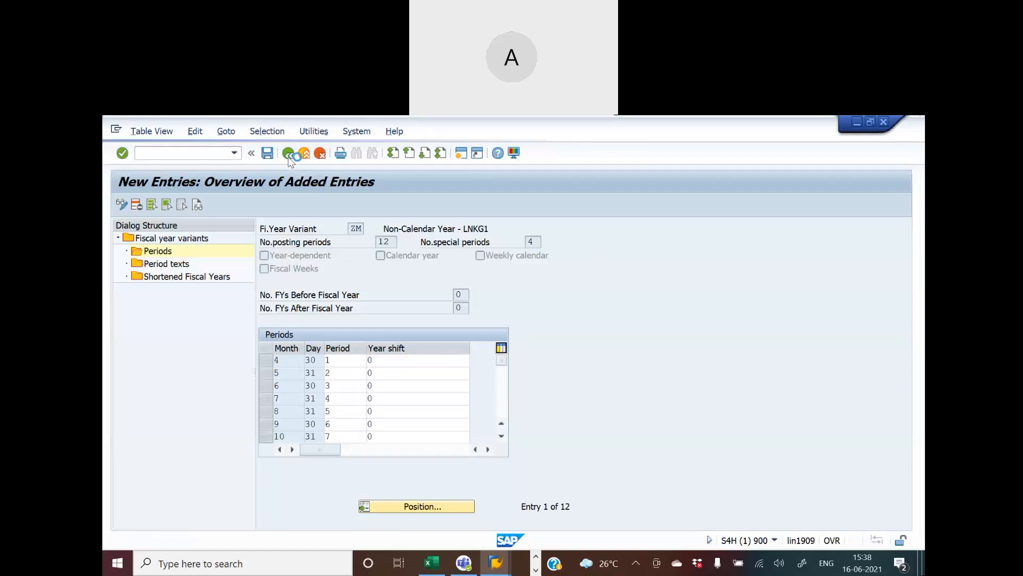
{"action": "left_click", "coordinate": [288, 155]}
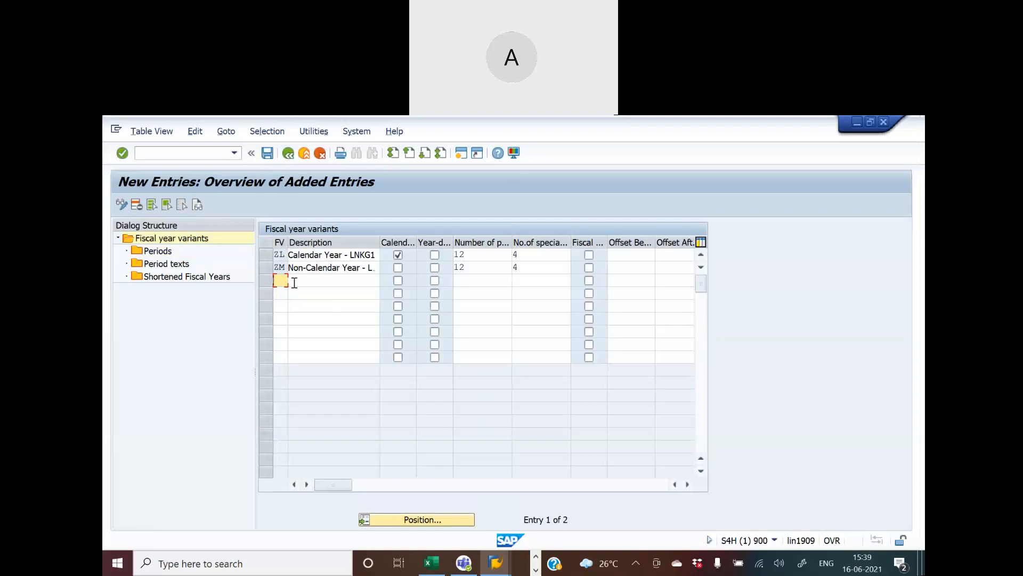
Step: Add a fiscal year variant with key ZN and the description "NOn-Calendar Year +1"
{"action": "type", "text": "ZN"}
{"action": "left_click", "coordinate": [295, 282]}
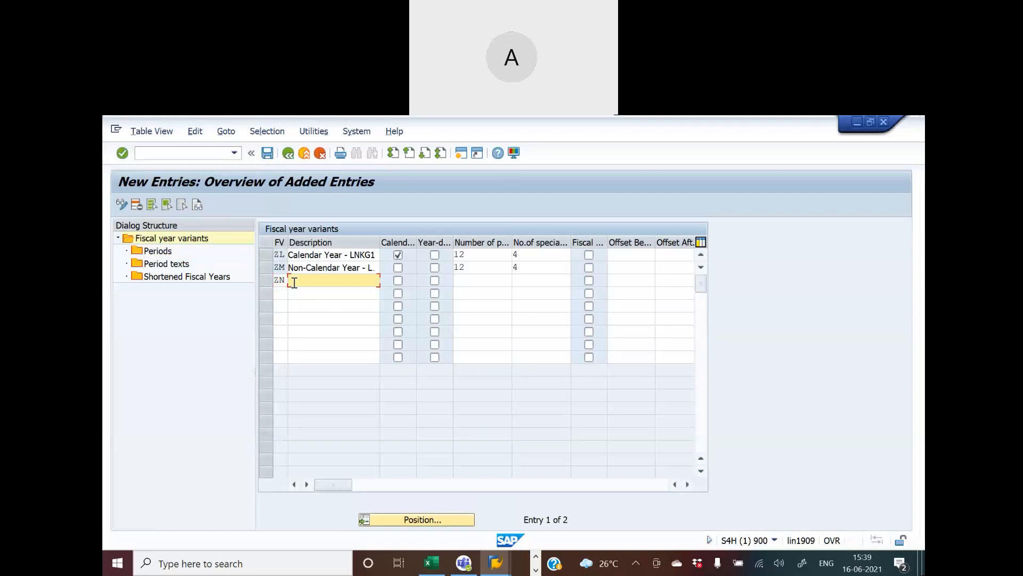
{"action": "type", "text": "Non-Ca"}
{"action": "type", "text": "len"}
{"action": "type", "text": "dar Year"}
{"action": "type", "text": " -1"}
{"action": "key", "text": "BackSpace"}
{"action": "key", "text": "BackSpace"}
{"action": "type", "text": "+1"}
Step: Give variant ZN 12 posting periods and 4 special periods, and try to save it
{"action": "left_click", "coordinate": [465, 283]}
{"action": "type", "text": "12"}
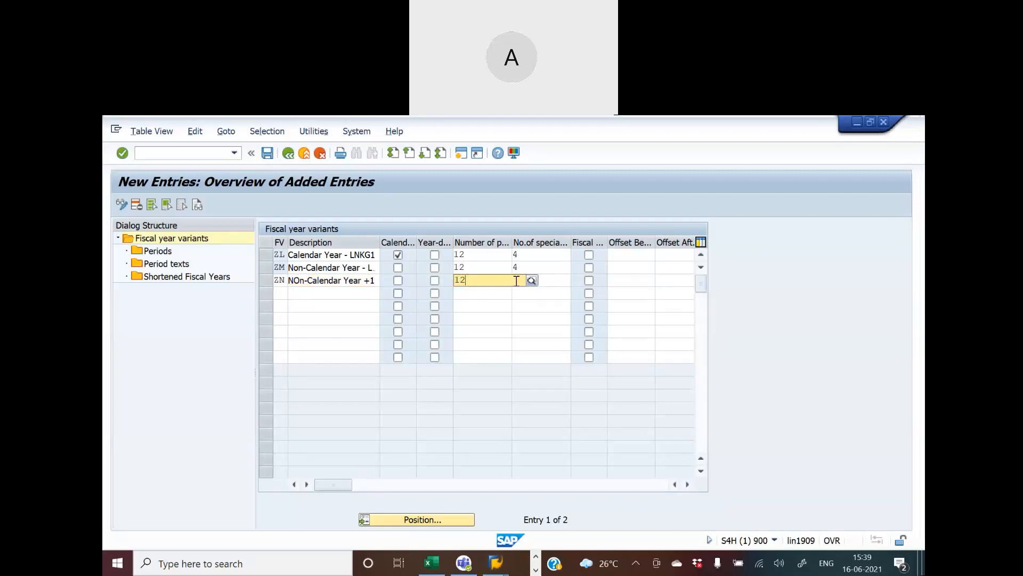
{"action": "left_click", "coordinate": [554, 280]}
{"action": "type", "text": "4"}
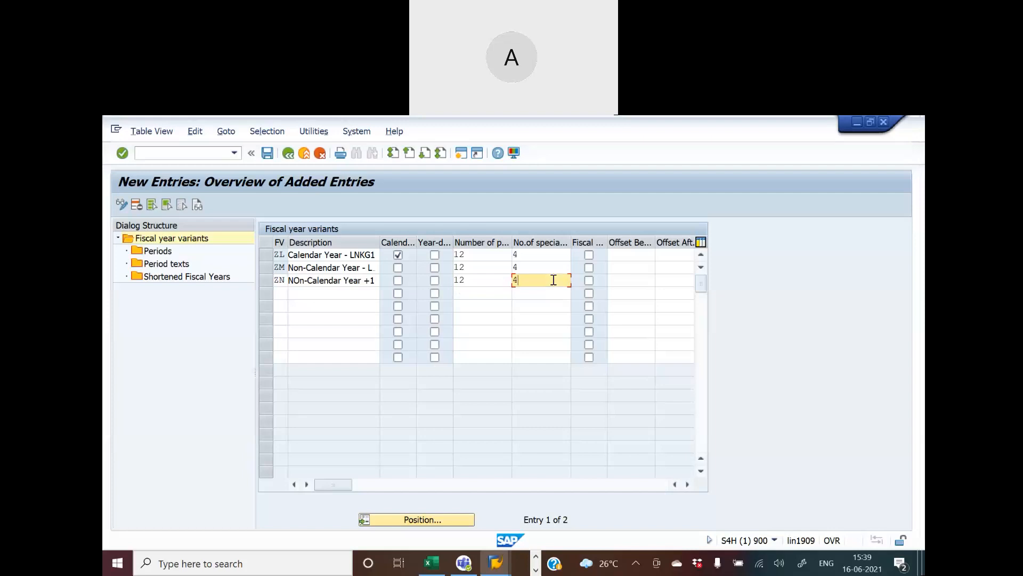
{"action": "left_click", "coordinate": [267, 154]}
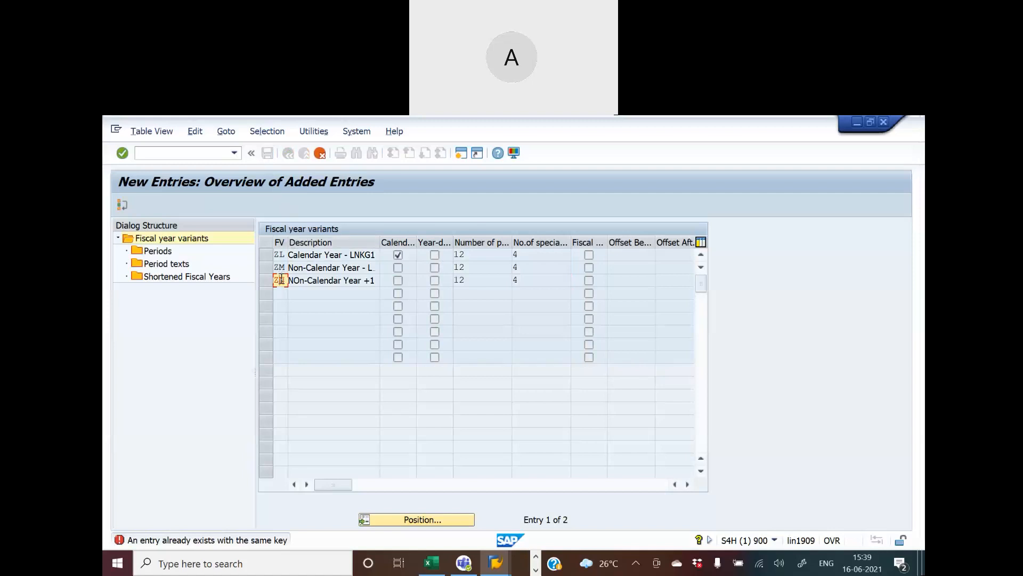
Step: Save the new variant under the key ZO instead and open its Periods
{"action": "type", "text": "ZO"}
{"action": "key", "text": "Return"}
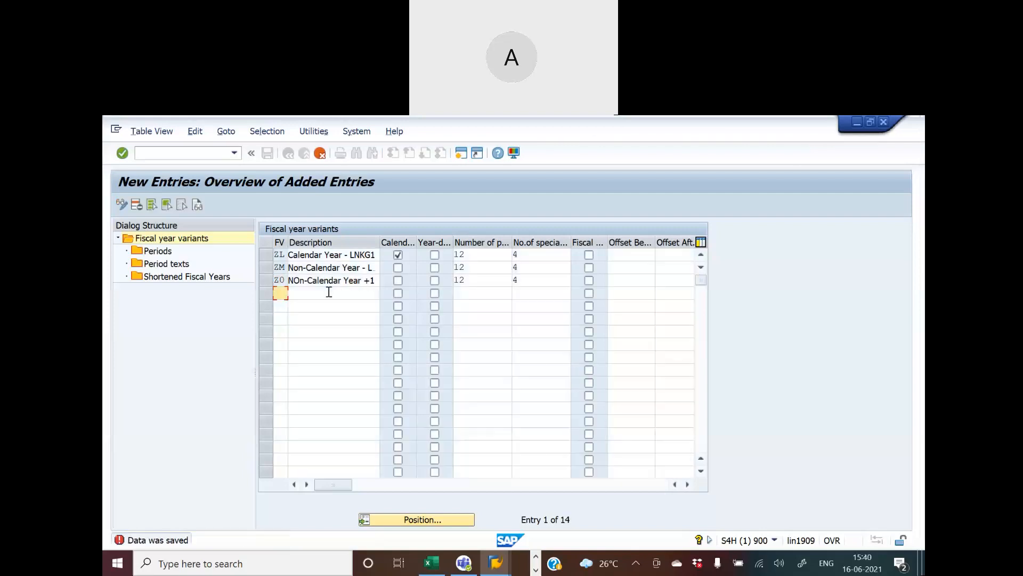
{"action": "left_click", "coordinate": [264, 284]}
{"action": "double_click", "coordinate": [157, 252]}
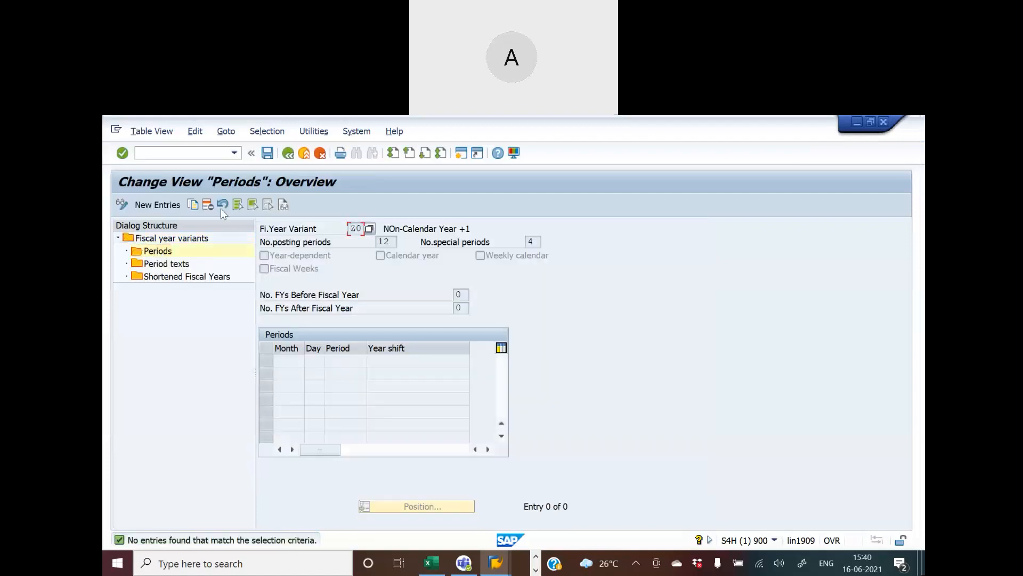
Step: Start new period entries for variant ZO and enter month 10, day 31 as period 1 with year shift +1
{"action": "left_click", "coordinate": [155, 205]}
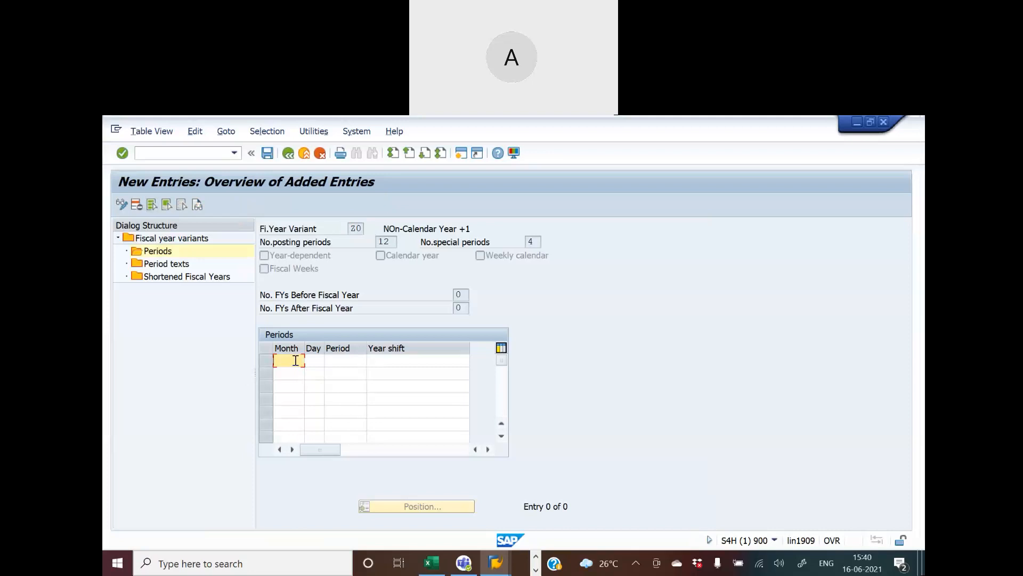
{"action": "type", "text": "10"}
{"action": "left_click", "coordinate": [314, 360]}
{"action": "type", "text": "31"}
{"action": "left_click", "coordinate": [347, 361]}
{"action": "type", "text": "1"}
{"action": "left_click", "coordinate": [394, 360]}
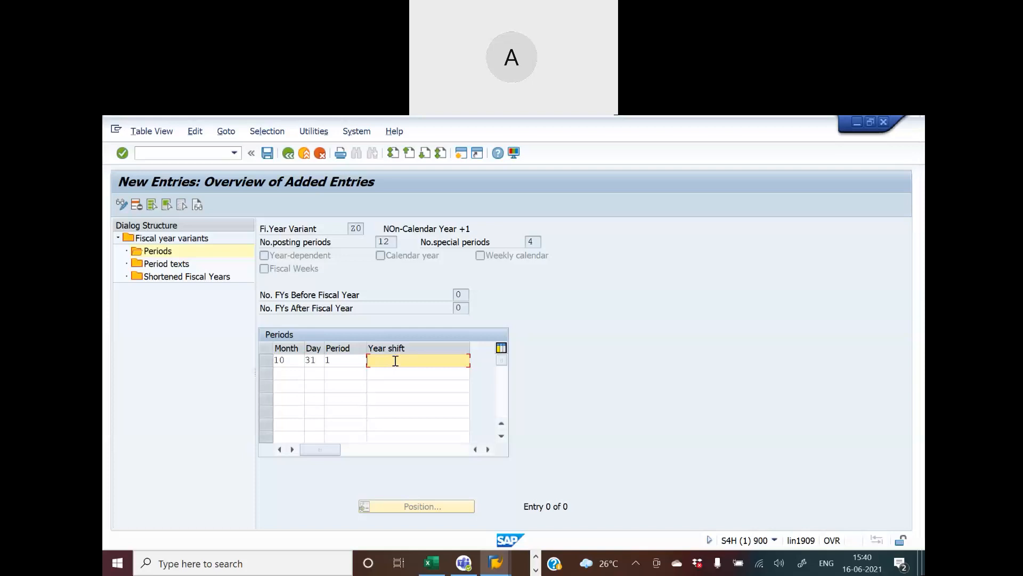
{"action": "type", "text": "+1"}
Step: Enter month 11, day 30 as period 2 with year shift +1
{"action": "left_click", "coordinate": [285, 373]}
{"action": "type", "text": "11"}
{"action": "left_click", "coordinate": [317, 373]}
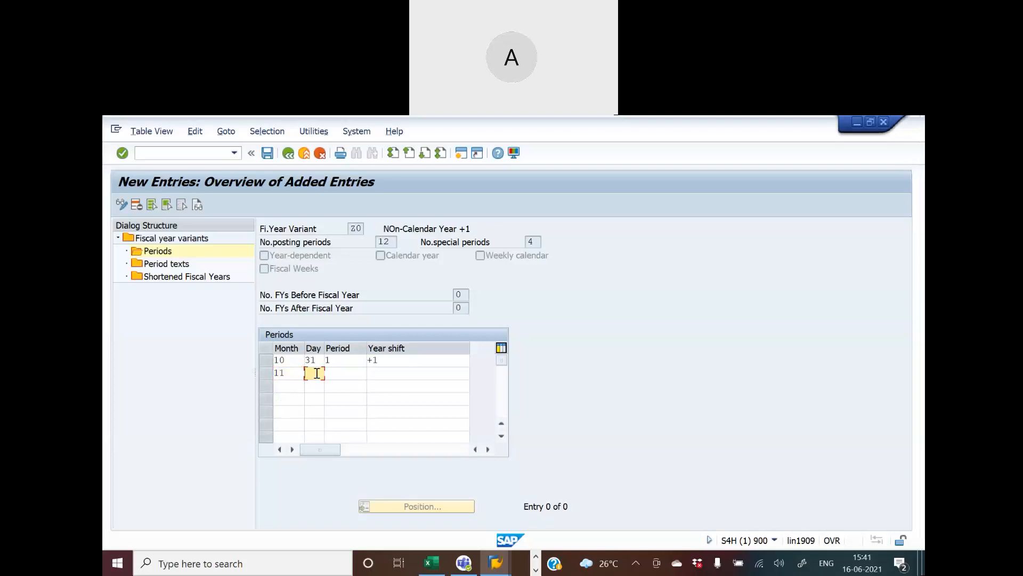
{"action": "type", "text": "30"}
{"action": "left_click", "coordinate": [349, 372]}
{"action": "type", "text": "2"}
{"action": "left_click", "coordinate": [379, 372]}
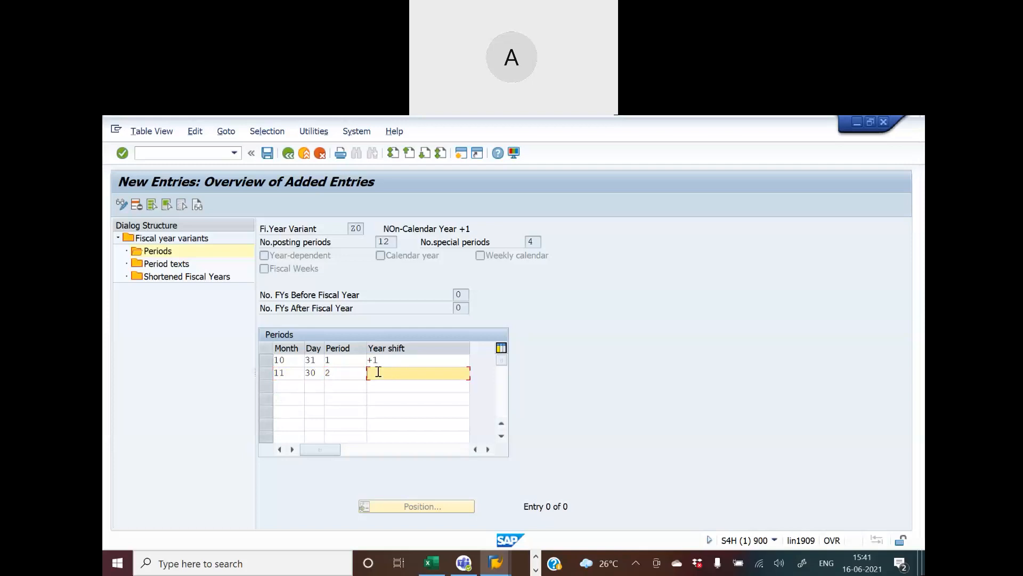
{"action": "type", "text": "+1"}
Step: Enter month 12, day 31 as period 3 with year shift +1
{"action": "left_click", "coordinate": [286, 390]}
{"action": "type", "text": "12"}
{"action": "left_click", "coordinate": [316, 385]}
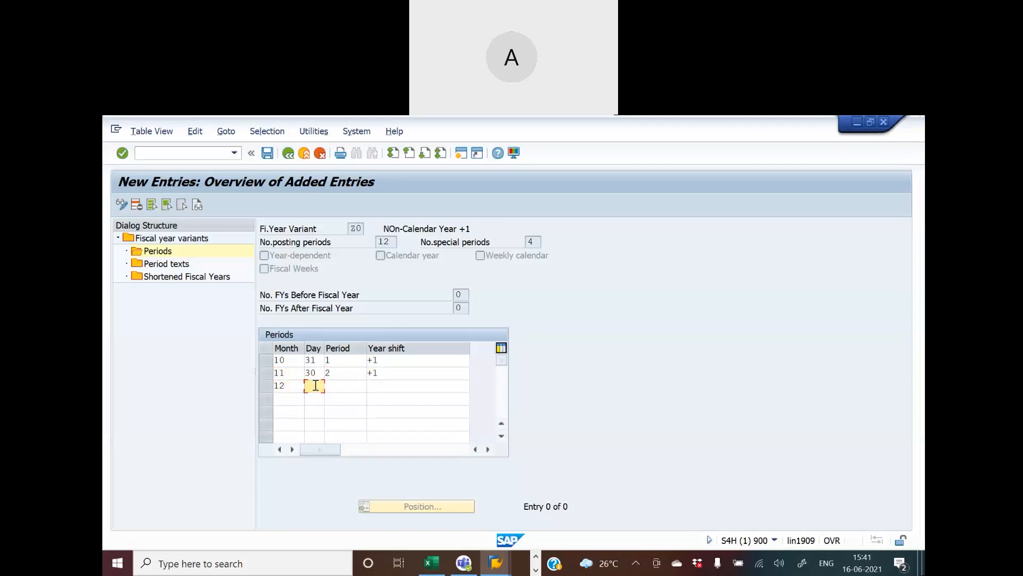
{"action": "type", "text": "31"}
{"action": "left_click", "coordinate": [332, 384]}
{"action": "type", "text": "3"}
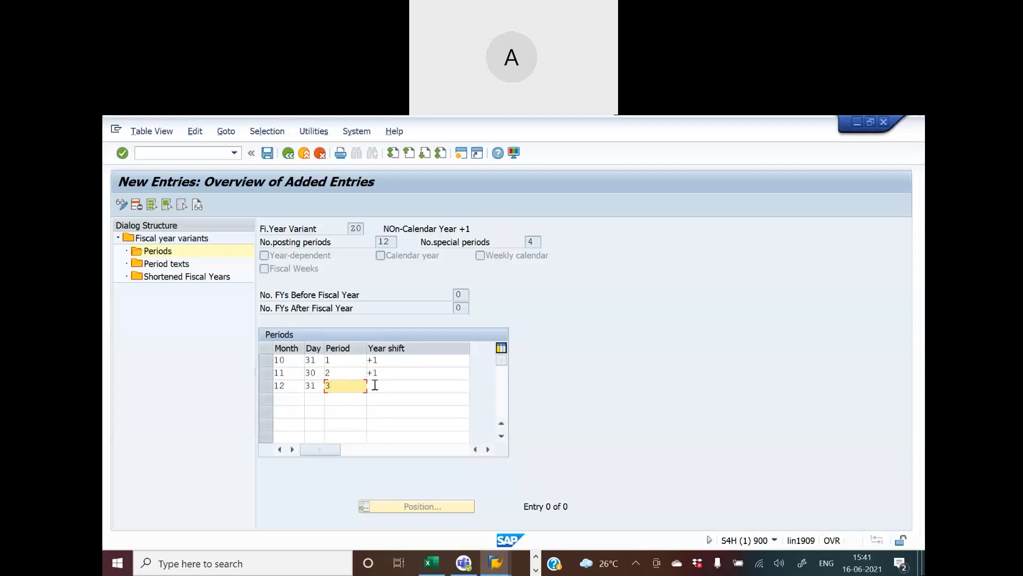
{"action": "left_click", "coordinate": [375, 384]}
{"action": "type", "text": "+1"}
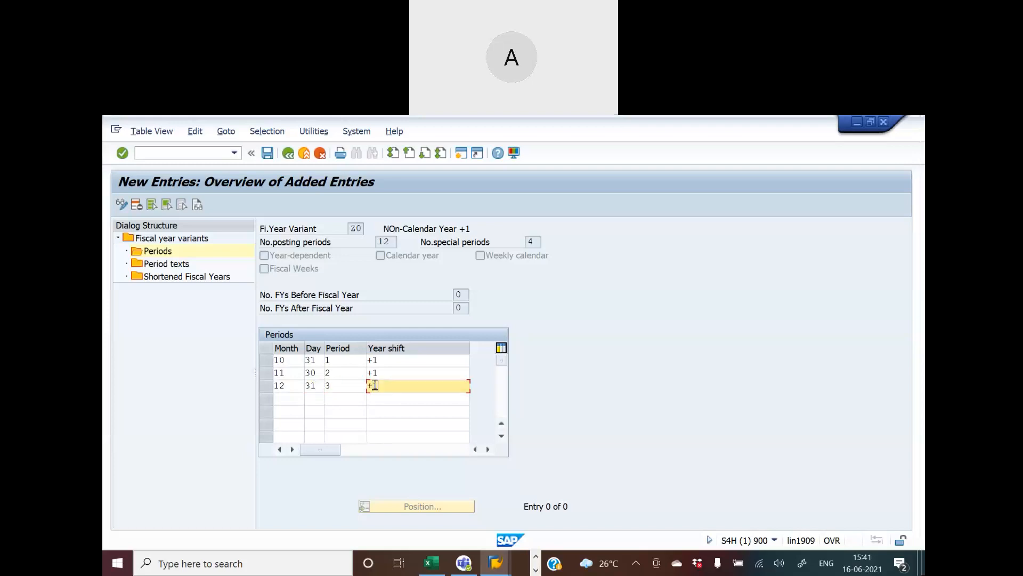
Step: Enter month 1, day 31 as period 4 with year shift 0
{"action": "left_click", "coordinate": [291, 400]}
{"action": "type", "text": "1"}
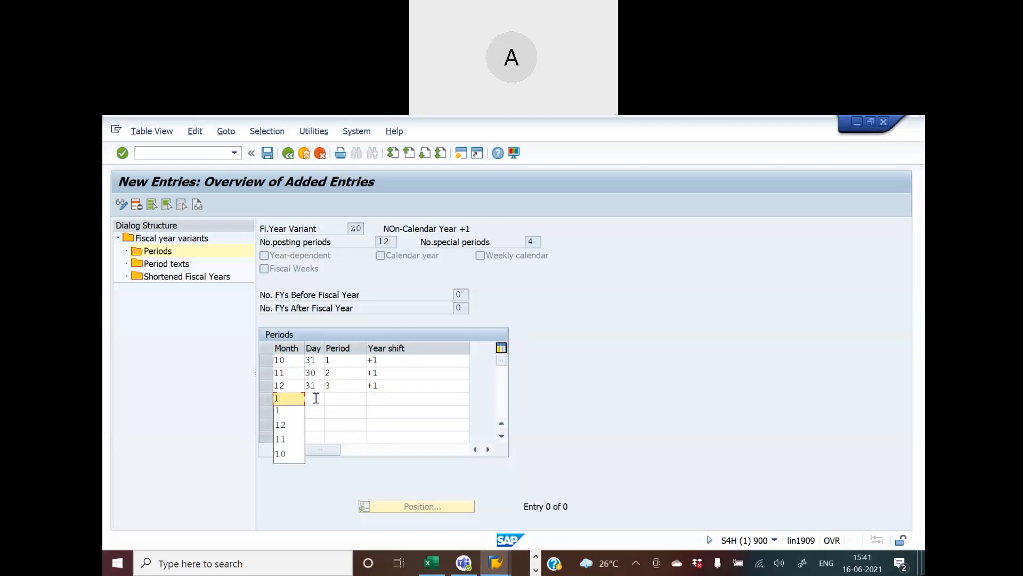
{"action": "left_click", "coordinate": [316, 398]}
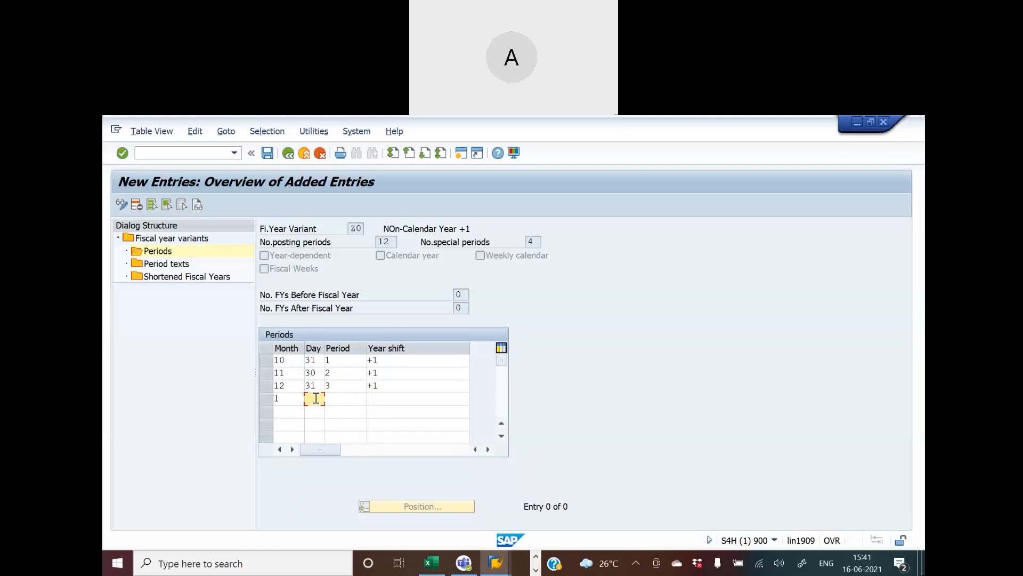
{"action": "type", "text": "1"}
{"action": "key", "text": "BackSpace"}
{"action": "type", "text": "31"}
{"action": "left_click", "coordinate": [342, 395]}
{"action": "type", "text": "4"}
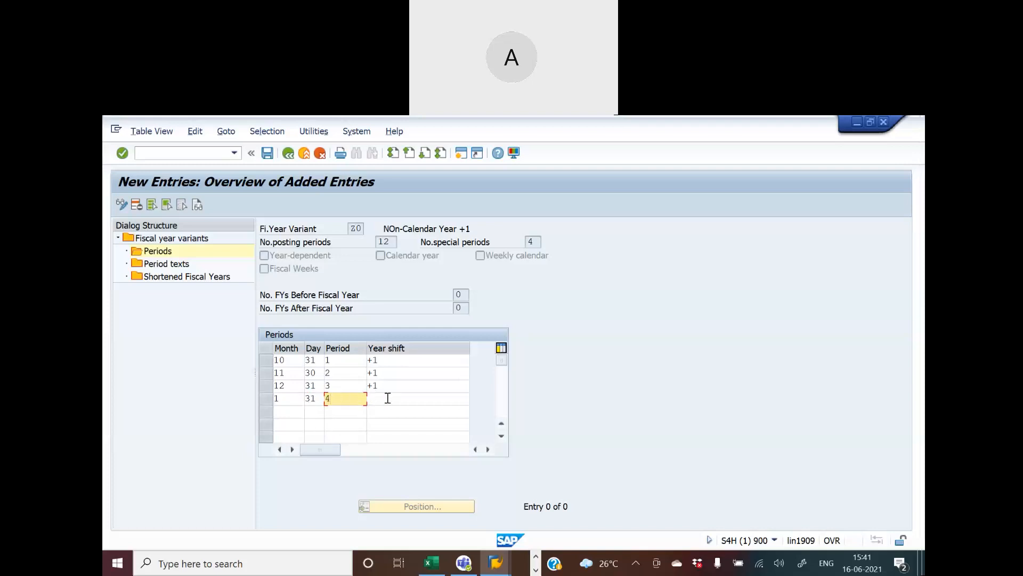
{"action": "left_click", "coordinate": [388, 398]}
{"action": "type", "text": "0"}
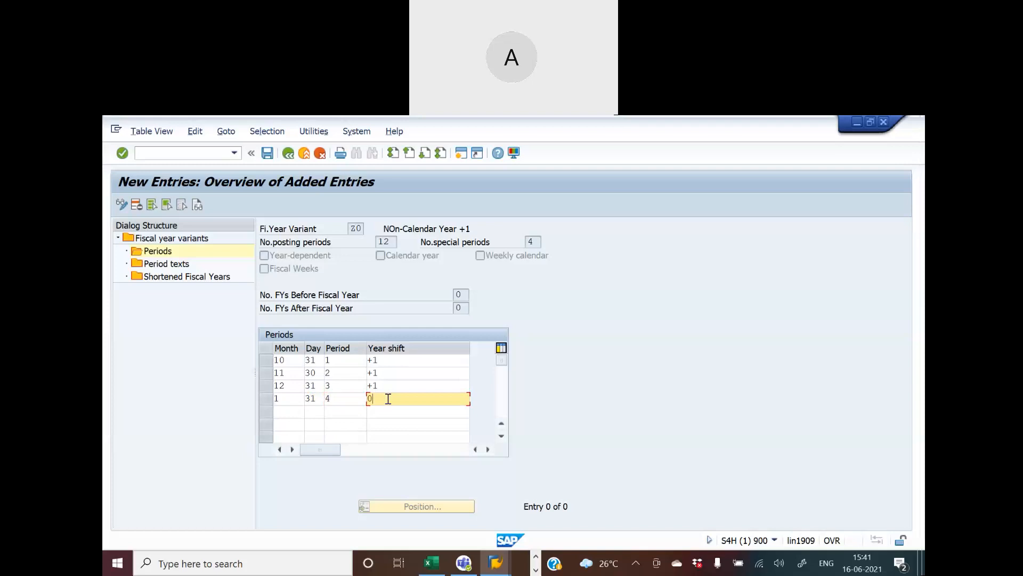
Step: Enter month 2, day 28 as period 5 with year shift 0
{"action": "left_click", "coordinate": [297, 412]}
{"action": "type", "text": "2"}
{"action": "left_click", "coordinate": [315, 411]}
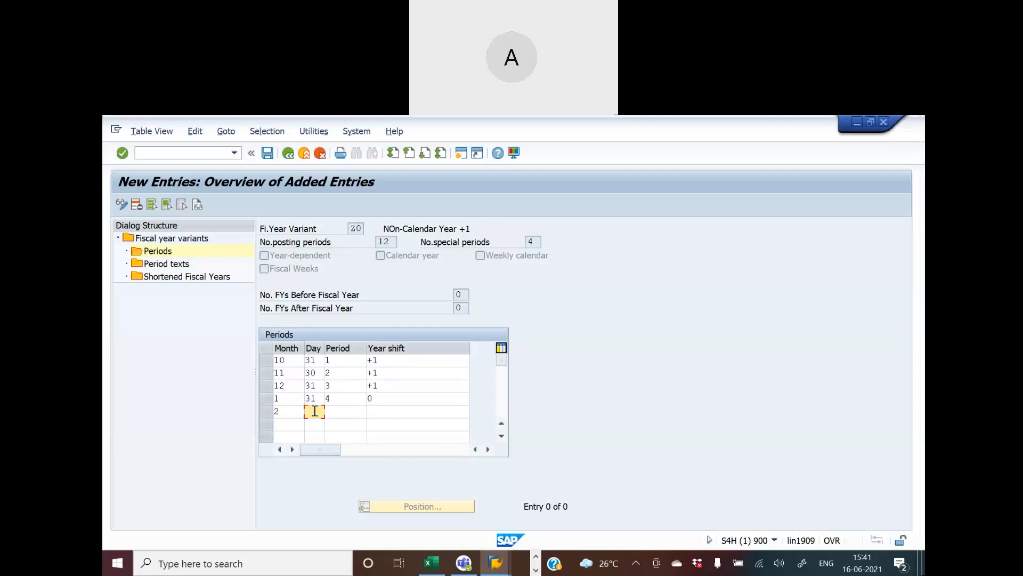
{"action": "type", "text": "28"}
{"action": "left_click", "coordinate": [336, 410]}
{"action": "type", "text": "5"}
{"action": "left_click", "coordinate": [375, 409]}
{"action": "type", "text": "0"}
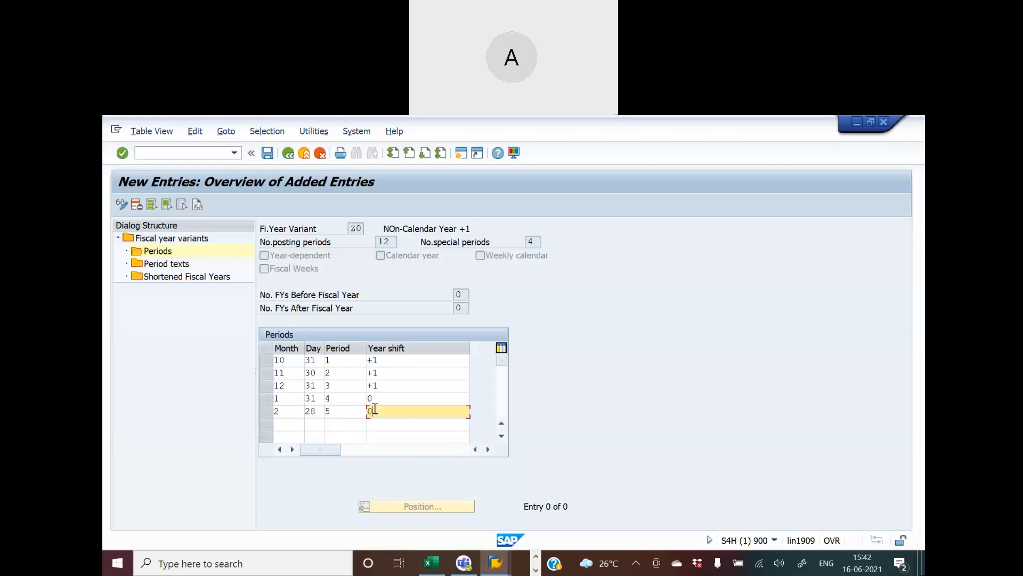
Step: Enter month 3, day 31 as period 6 with year shift 0, and confirm the rows entered so far
{"action": "left_click", "coordinate": [286, 422]}
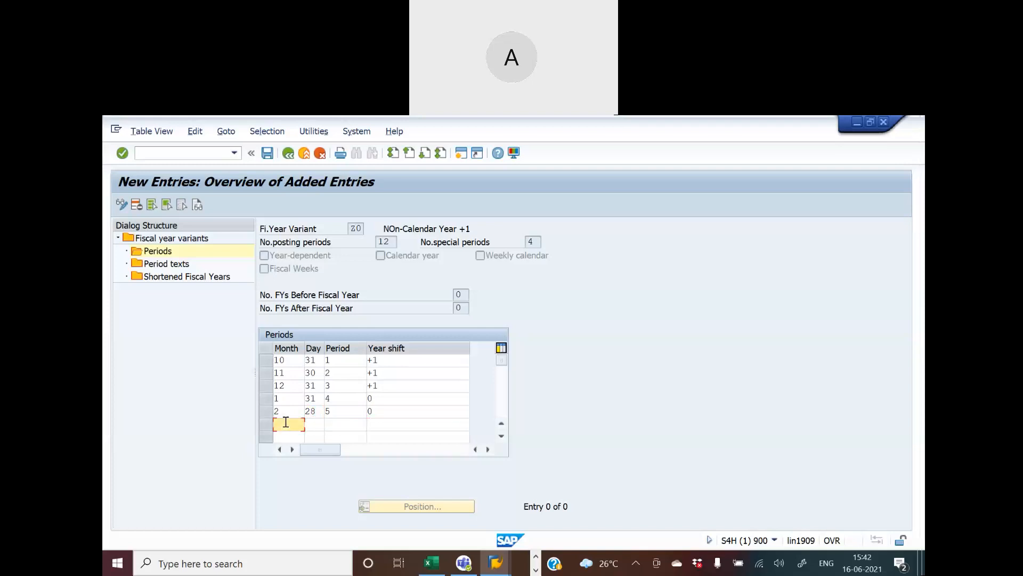
{"action": "type", "text": "3"}
{"action": "left_click", "coordinate": [318, 424]}
{"action": "type", "text": "31"}
{"action": "left_click", "coordinate": [332, 421]}
{"action": "type", "text": "6"}
{"action": "left_click", "coordinate": [393, 426]}
{"action": "type", "text": "0"}
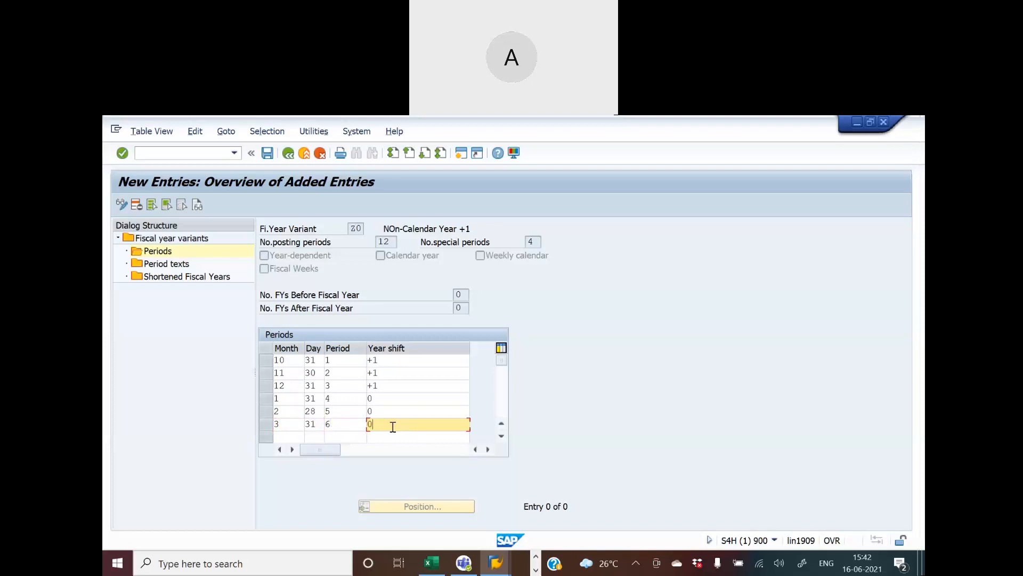
{"action": "key", "text": "Return"}
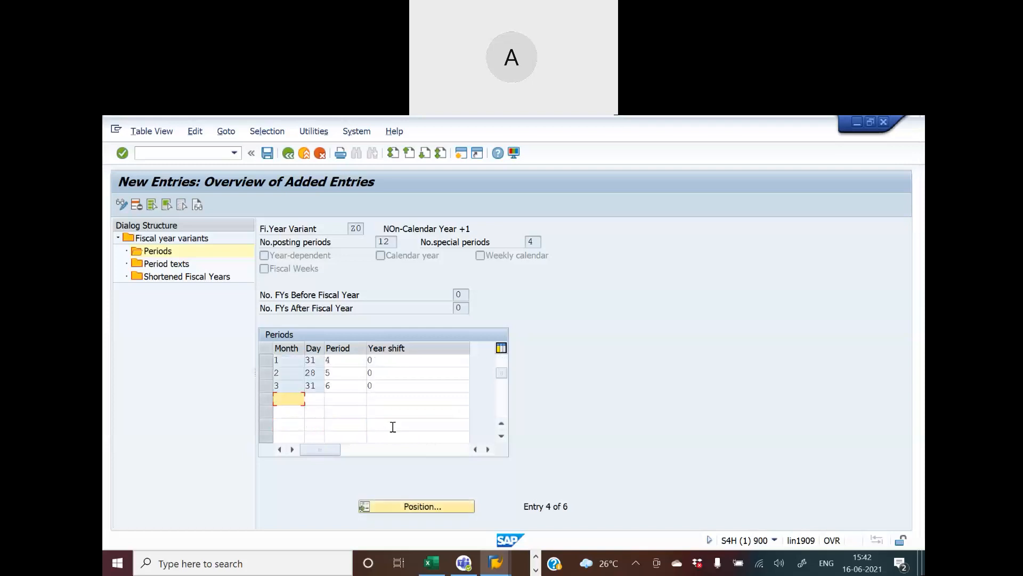
Step: Enter month 4, day 31 as period 7 with year shift 0
{"action": "type", "text": "4"}
{"action": "left_click", "coordinate": [314, 399]}
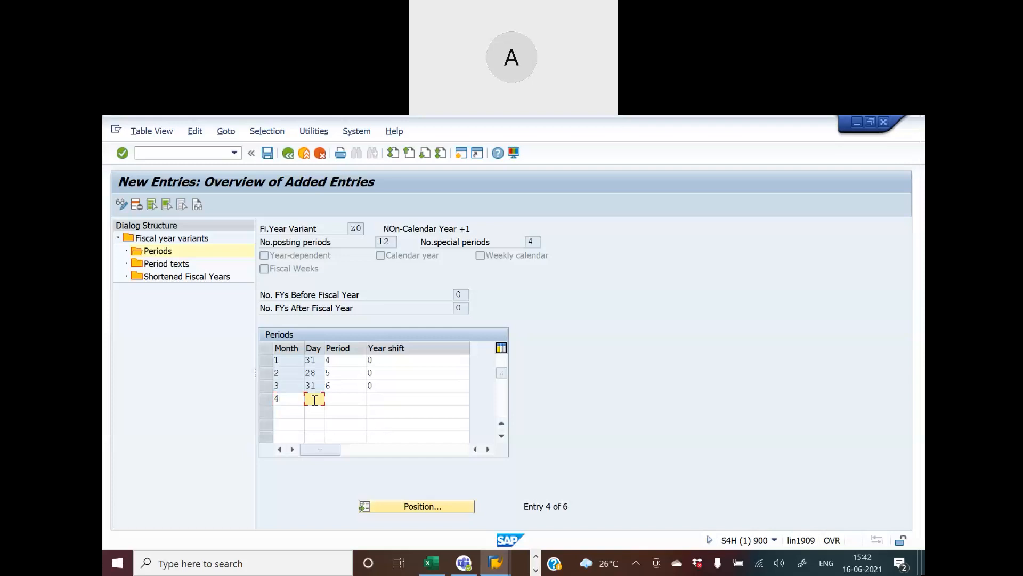
{"action": "type", "text": "31"}
{"action": "left_click", "coordinate": [337, 398]}
{"action": "type", "text": "7"}
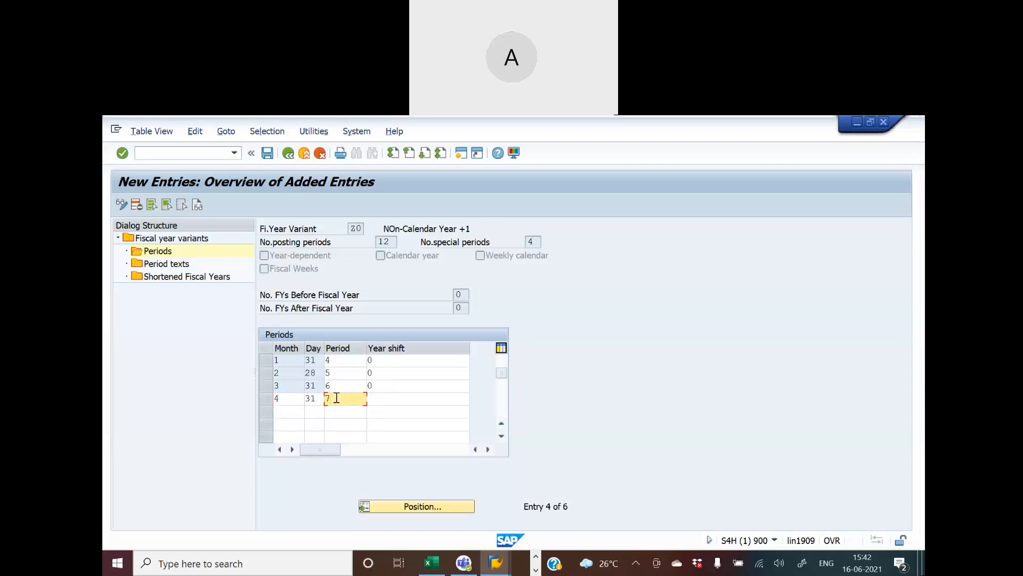
{"action": "left_click", "coordinate": [397, 400]}
{"action": "type", "text": "0"}
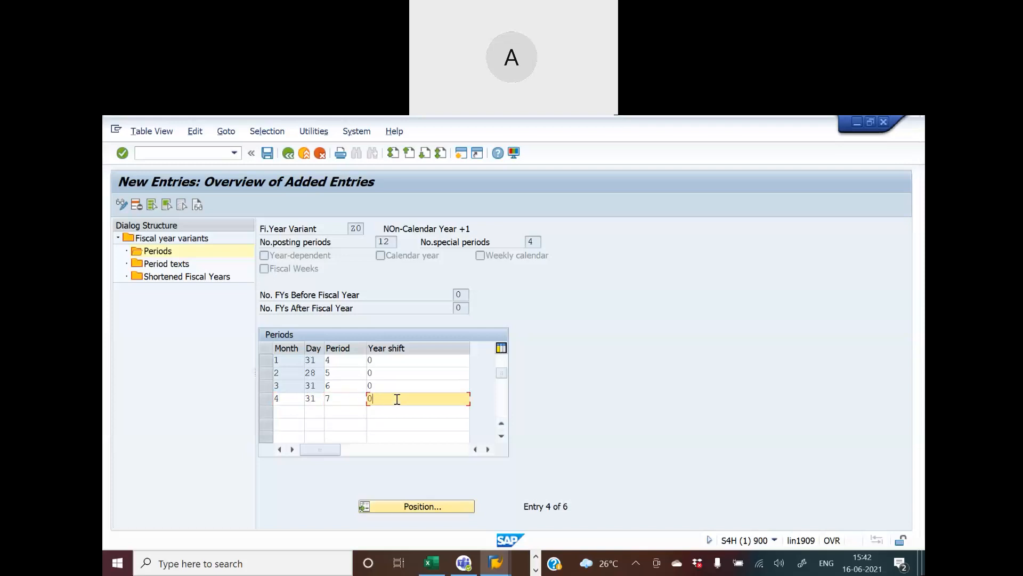
Step: Enter month 5, day 31 as period 8 with year shift 0
{"action": "left_click", "coordinate": [294, 411]}
{"action": "type", "text": "5"}
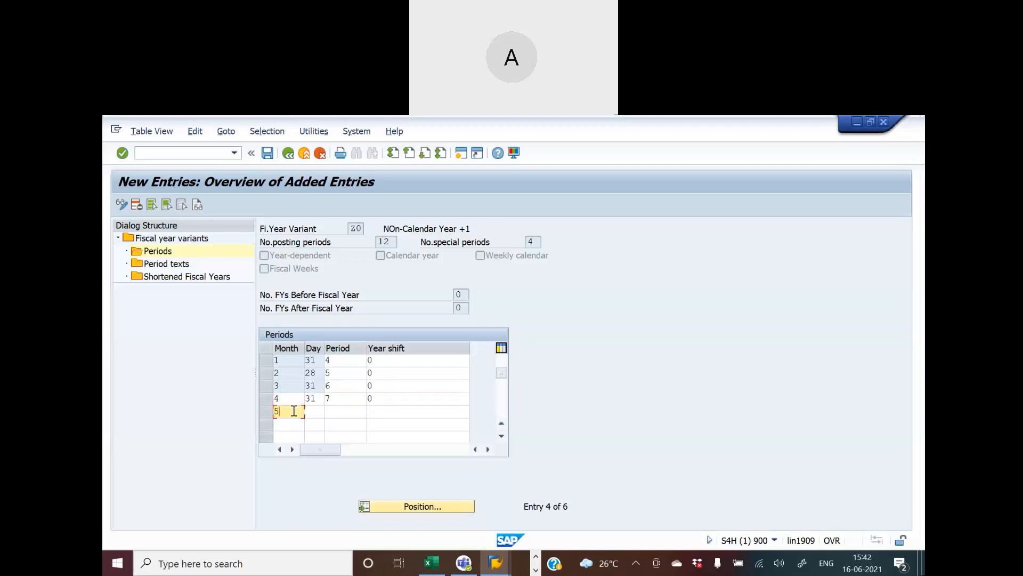
{"action": "left_click", "coordinate": [316, 413]}
{"action": "type", "text": "31"}
{"action": "left_click", "coordinate": [335, 408]}
{"action": "type", "text": "8"}
{"action": "left_click", "coordinate": [383, 411]}
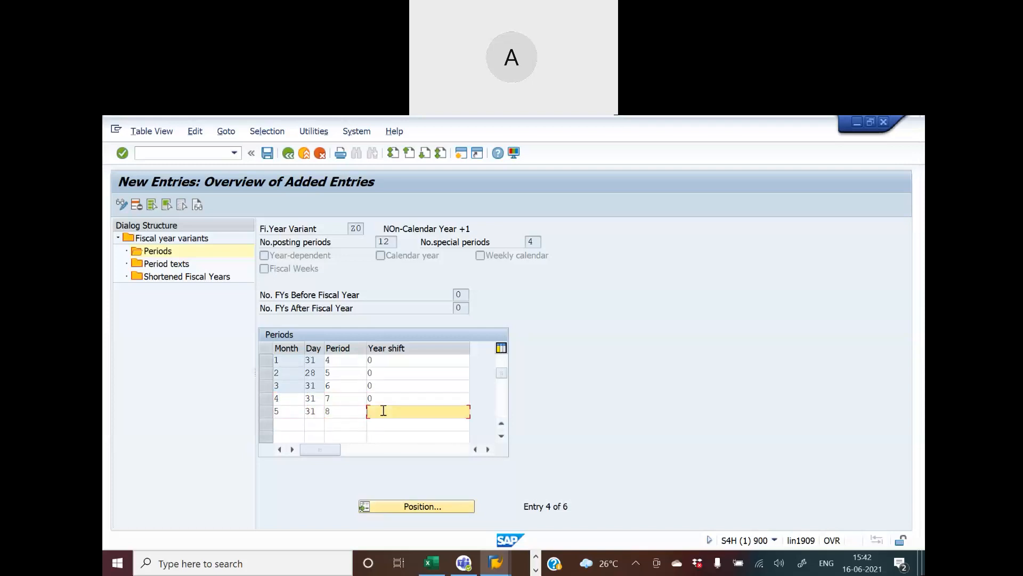
{"action": "type", "text": "0"}
Step: Enter month 6, day 30 as period 9 with year shift 0, and try to confirm the rows
{"action": "left_click", "coordinate": [291, 424]}
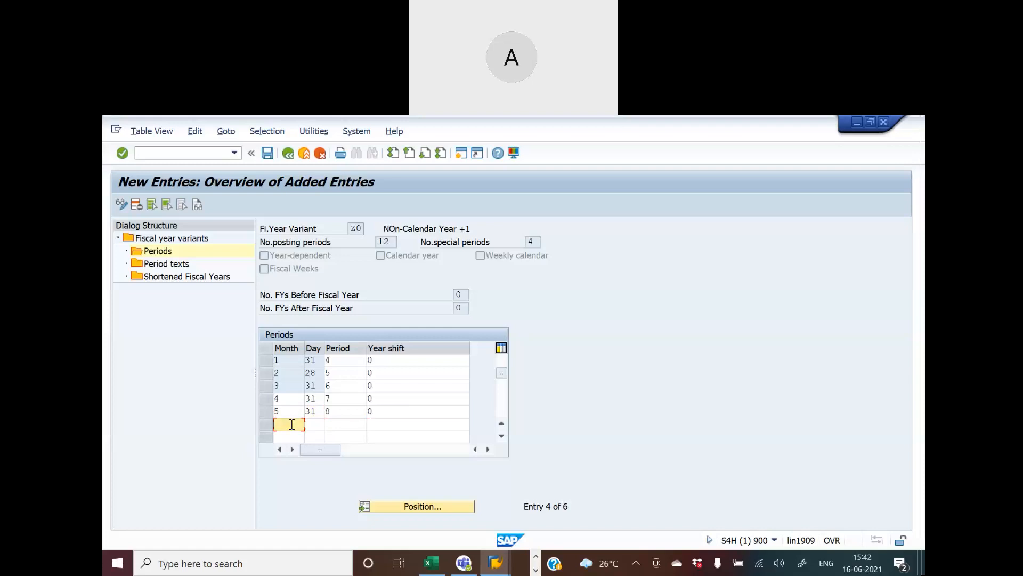
{"action": "type", "text": "6"}
{"action": "left_click", "coordinate": [320, 424]}
{"action": "type", "text": "30"}
{"action": "left_click", "coordinate": [335, 423]}
{"action": "type", "text": "9"}
{"action": "left_click", "coordinate": [372, 422]}
{"action": "type", "text": "0"}
{"action": "key", "text": "Return"}
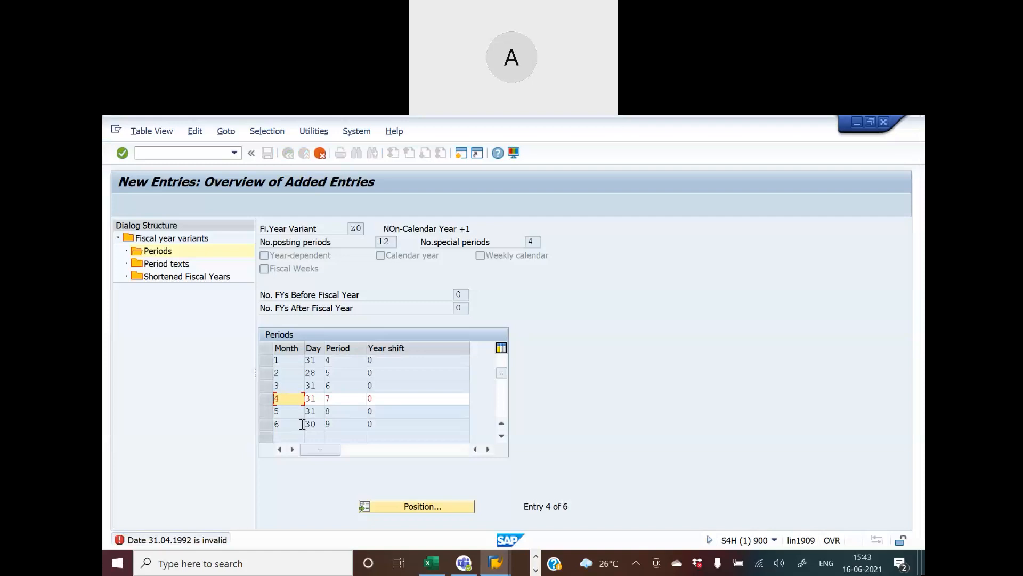
Step: Correct the day of month 4 to 30 and confirm the period rows
{"action": "left_click", "coordinate": [319, 398]}
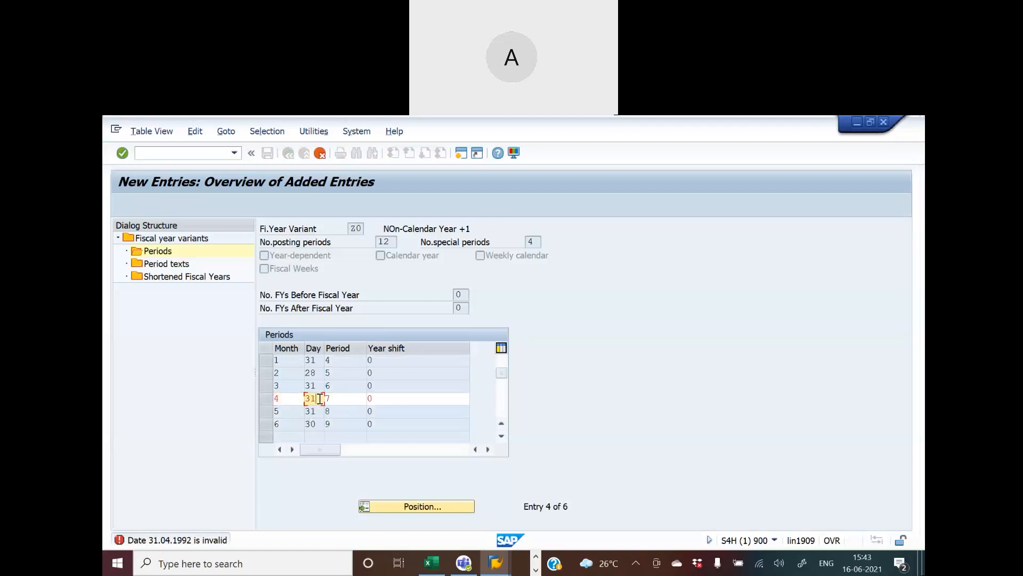
{"action": "key", "text": "BackSpace"}
{"action": "type", "text": "0"}
{"action": "key", "text": "Return"}
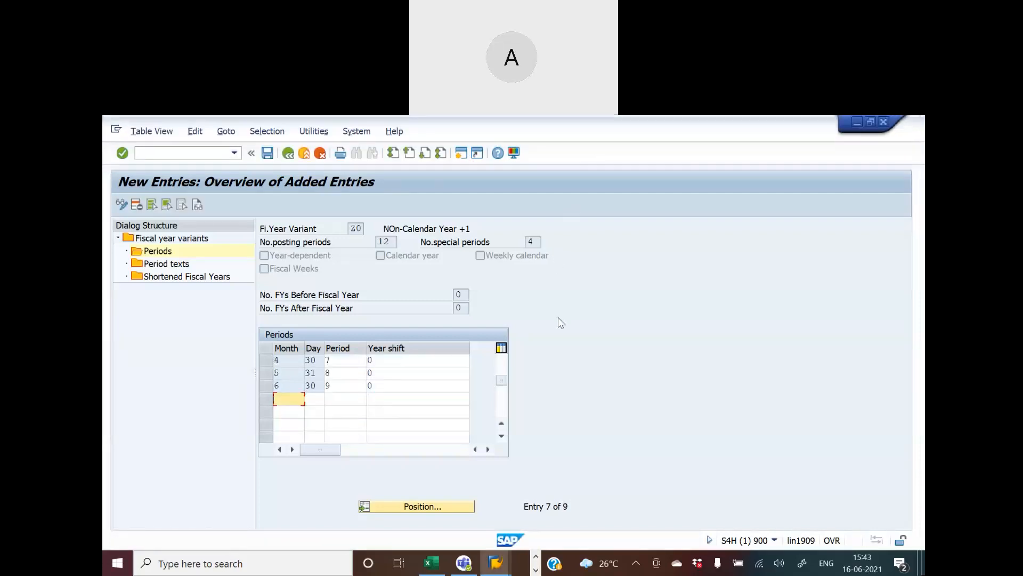
{"action": "key", "text": "Return"}
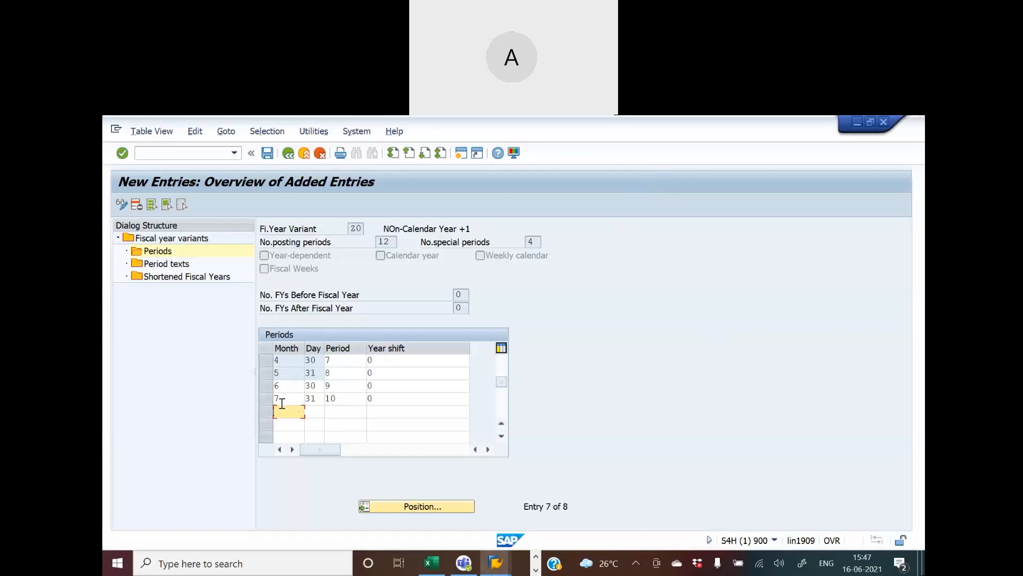
Step: Enter month 8, day 31 as period 11 with year shift 0
{"action": "type", "text": "8"}
{"action": "left_click", "coordinate": [311, 410]}
{"action": "type", "text": "31"}
{"action": "left_click", "coordinate": [335, 413]}
{"action": "type", "text": "11"}
{"action": "left_click", "coordinate": [372, 412]}
{"action": "type", "text": "0"}
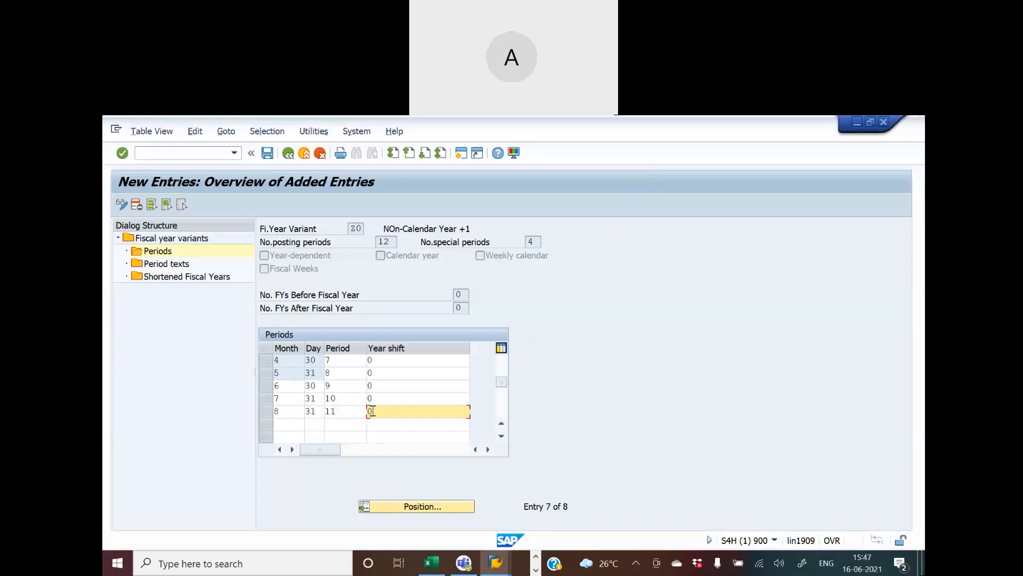
Step: Enter month 9, day 30 as period 12 with year shift 0
{"action": "left_click", "coordinate": [300, 426]}
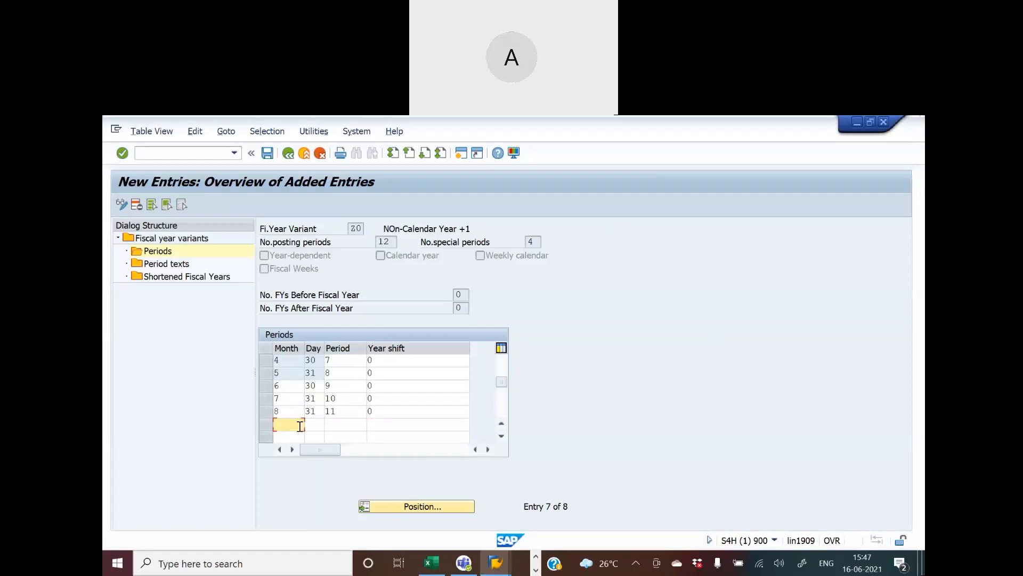
{"action": "type", "text": "9"}
{"action": "left_click", "coordinate": [314, 424]}
{"action": "type", "text": "30"}
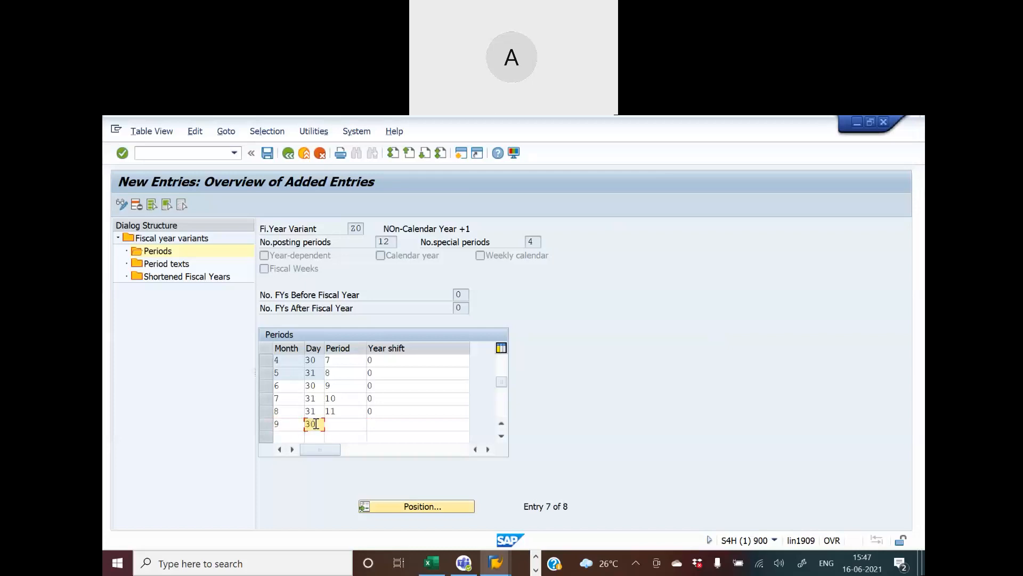
{"action": "left_click", "coordinate": [345, 427]}
{"action": "type", "text": "12"}
{"action": "left_click", "coordinate": [378, 420]}
{"action": "type", "text": "0"}
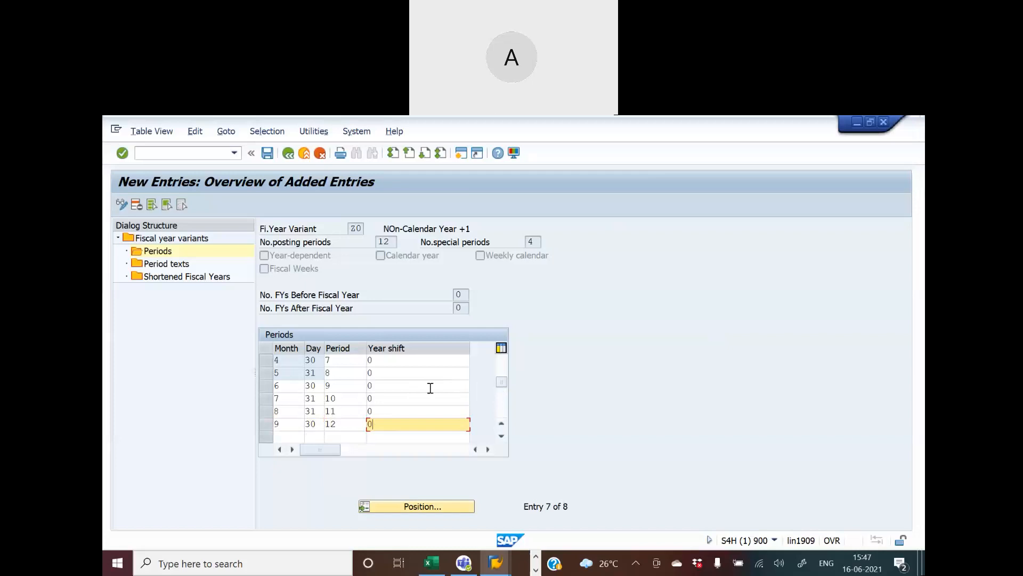
Step: Save the periods of variant ZO under the proposed customizing request, and switch to the S4H workbook in Excel
{"action": "scroll", "coordinate": [427, 393], "scroll_direction": "up", "scroll_amount": 1}
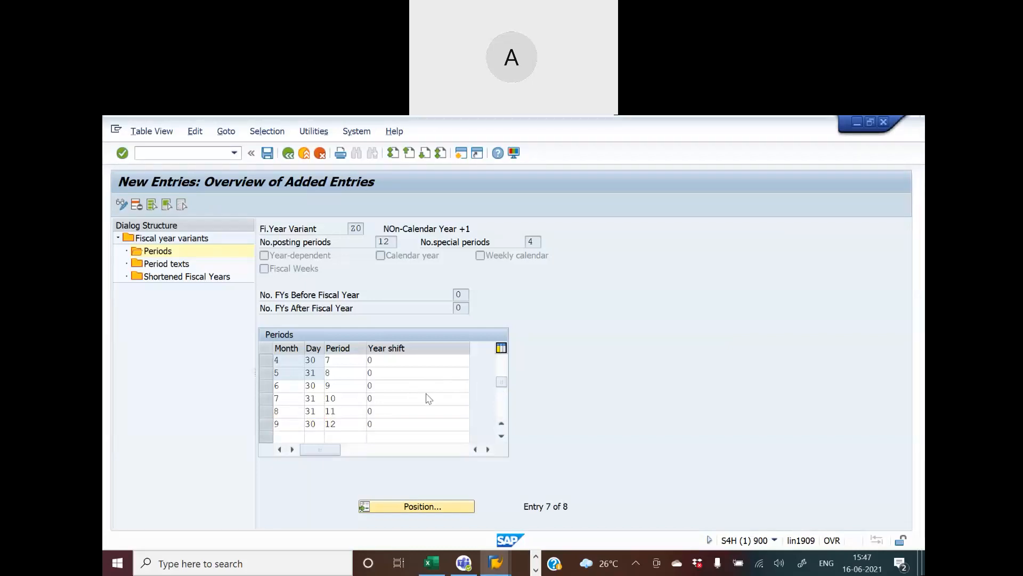
{"action": "scroll", "coordinate": [427, 394], "scroll_direction": "up", "scroll_amount": 1}
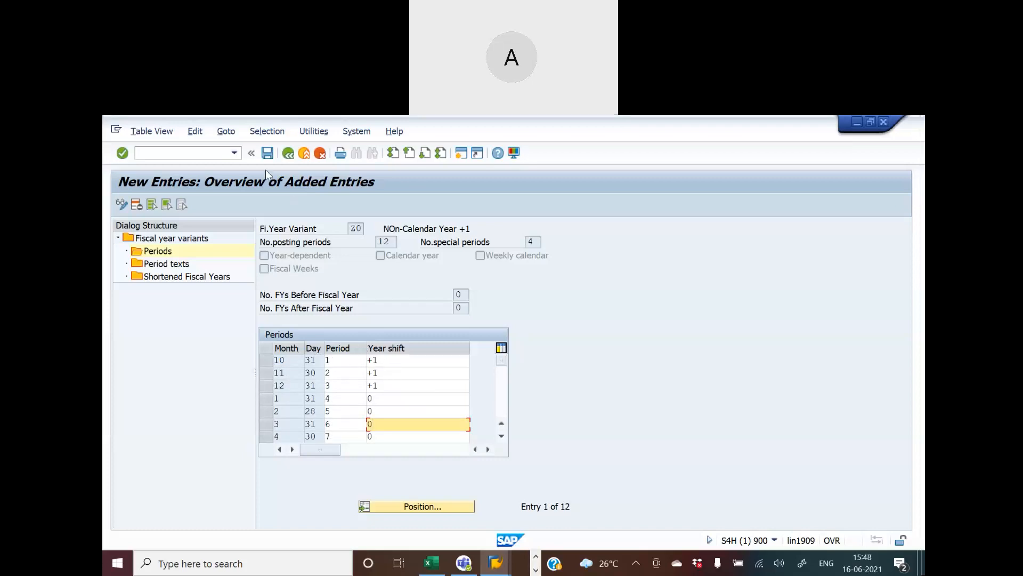
{"action": "left_click", "coordinate": [267, 154]}
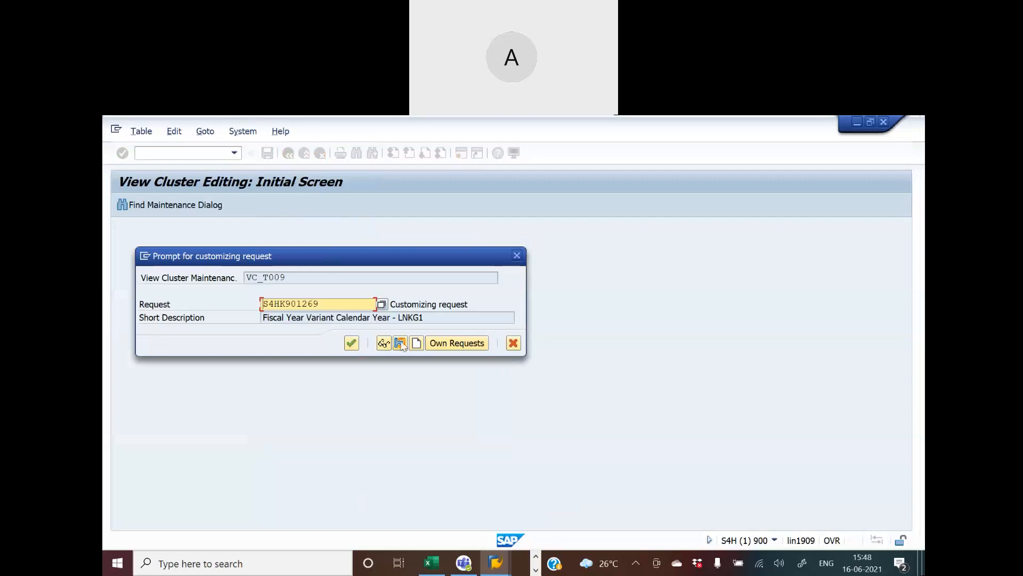
{"action": "left_click", "coordinate": [348, 343]}
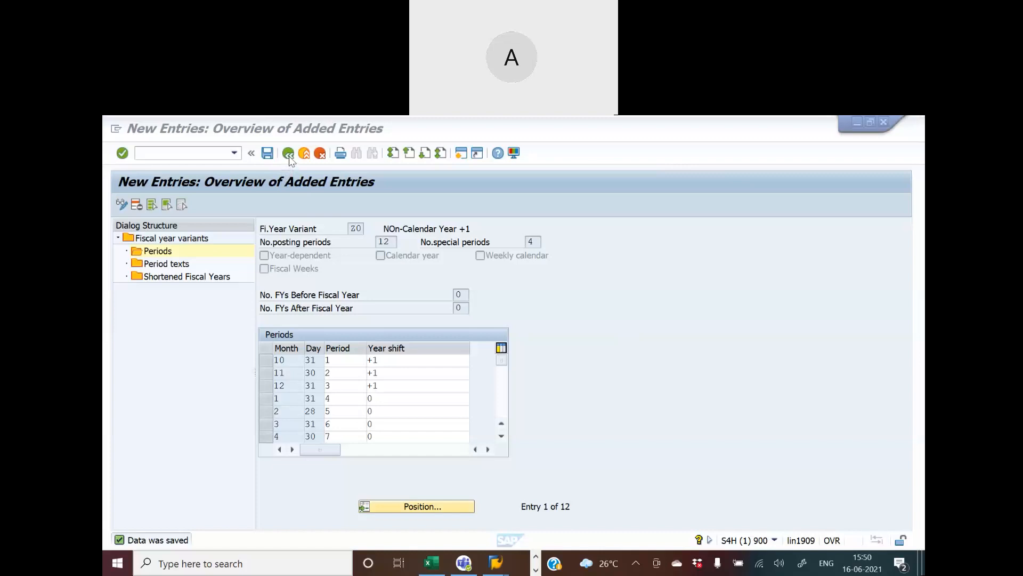
{"action": "key", "text": "alt+Tab"}
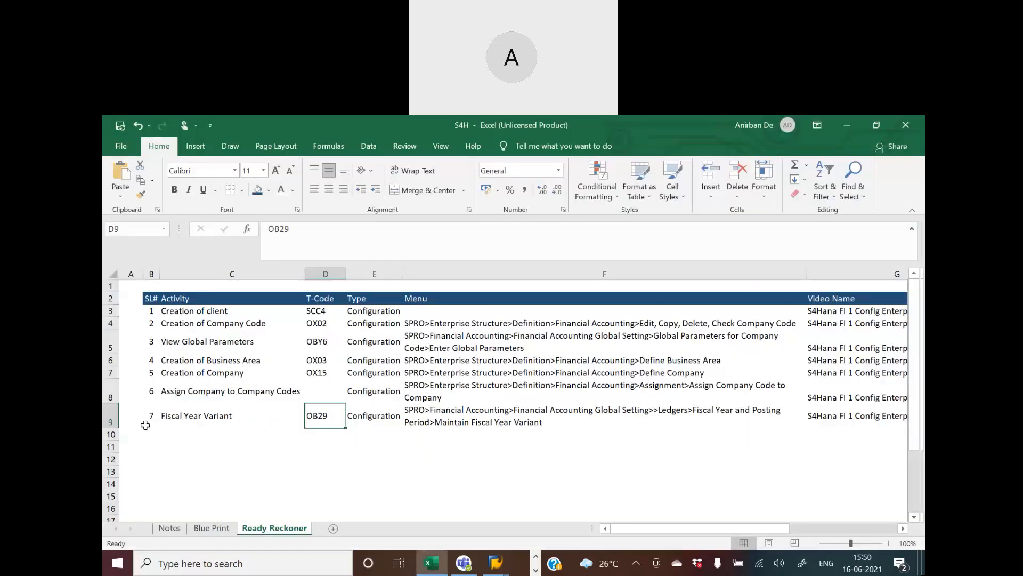
Step: Review the Fiscal Year Variant Types section on the Notes sheet, covering year-independent, year-specific and shortened fiscal year entries
{"action": "left_click", "coordinate": [170, 528]}
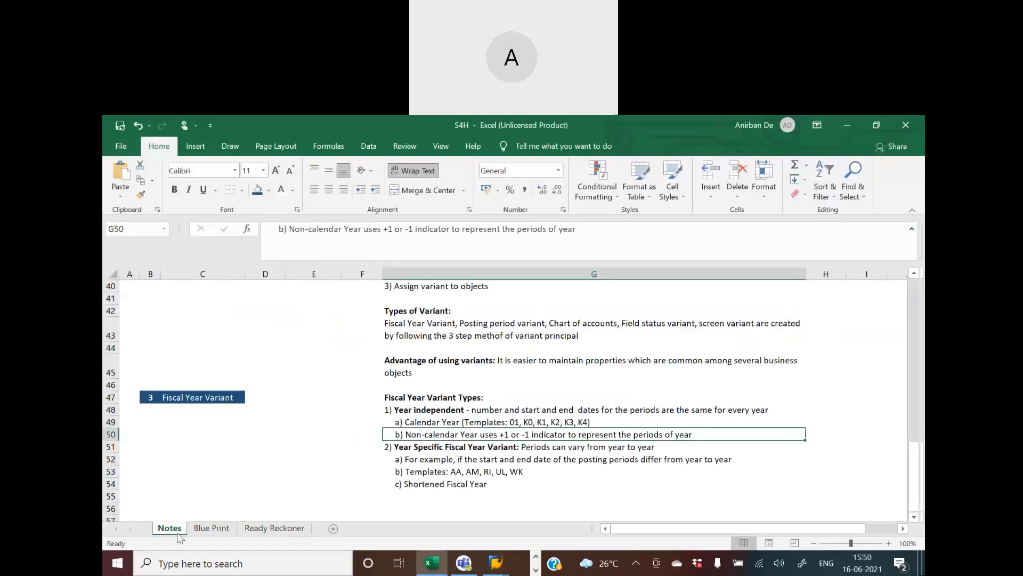
{"action": "left_click", "coordinate": [441, 447]}
{"action": "left_click", "coordinate": [435, 412]}
{"action": "scroll", "coordinate": [462, 423], "scroll_direction": "down", "scroll_amount": 1}
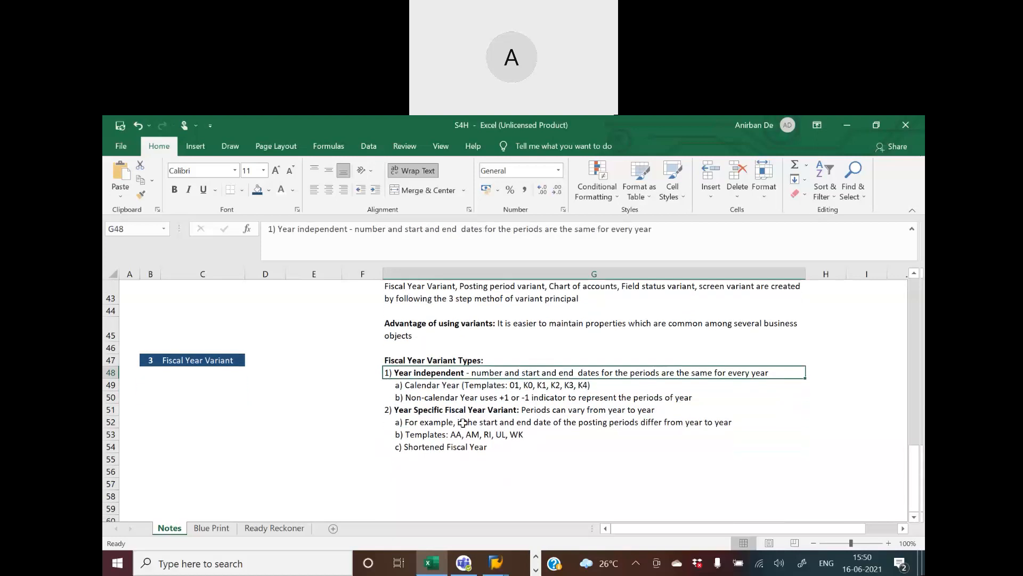
{"action": "left_click", "coordinate": [437, 384]}
{"action": "left_click", "coordinate": [437, 399]}
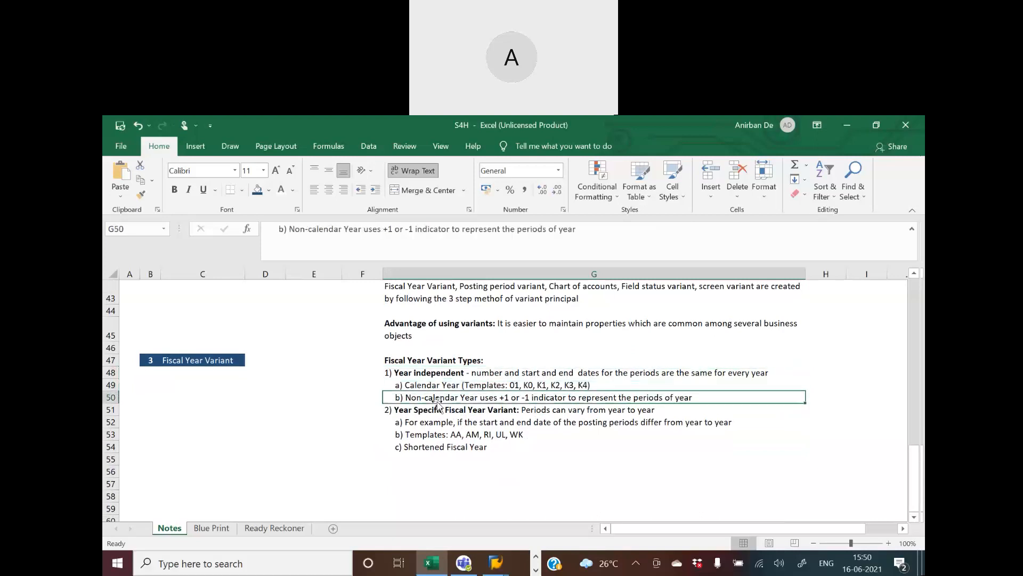
{"action": "left_click", "coordinate": [438, 410]}
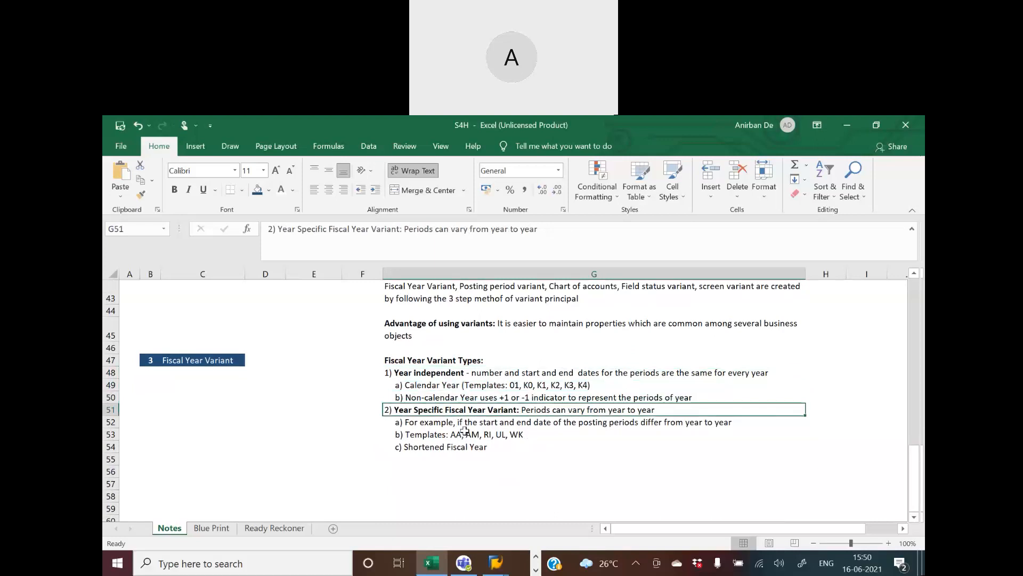
{"action": "left_click", "coordinate": [442, 448]}
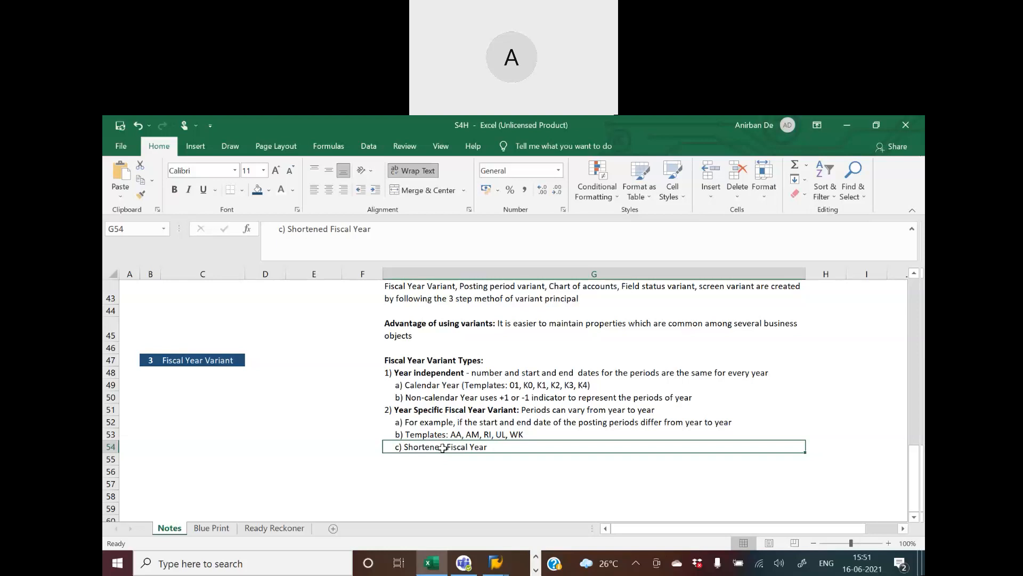
Step: Switch back to SAP and leave fiscal year variant maintenance to return to the SAP Easy Access screen
{"action": "key", "text": "alt+Tab"}
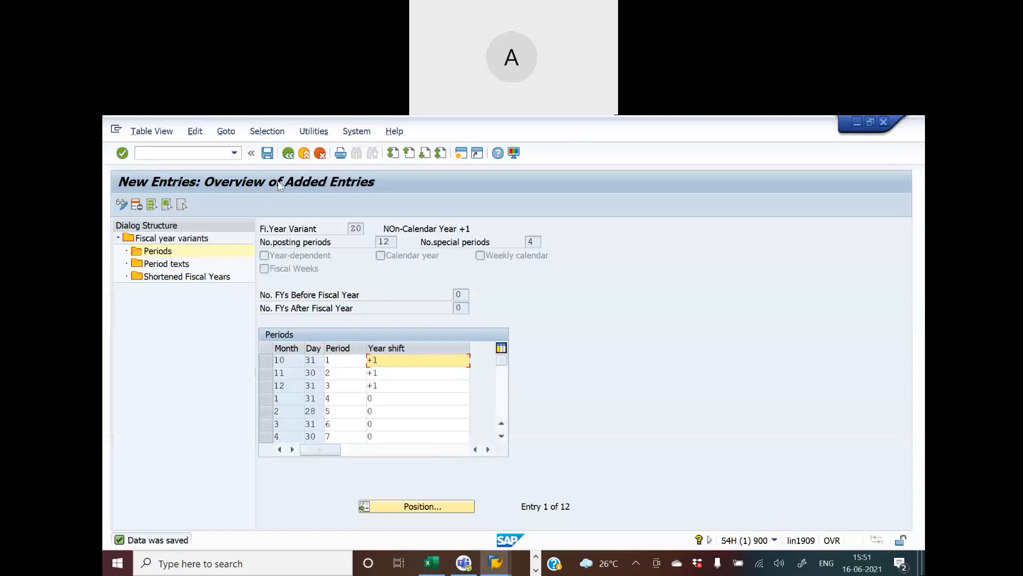
{"action": "left_click", "coordinate": [290, 154]}
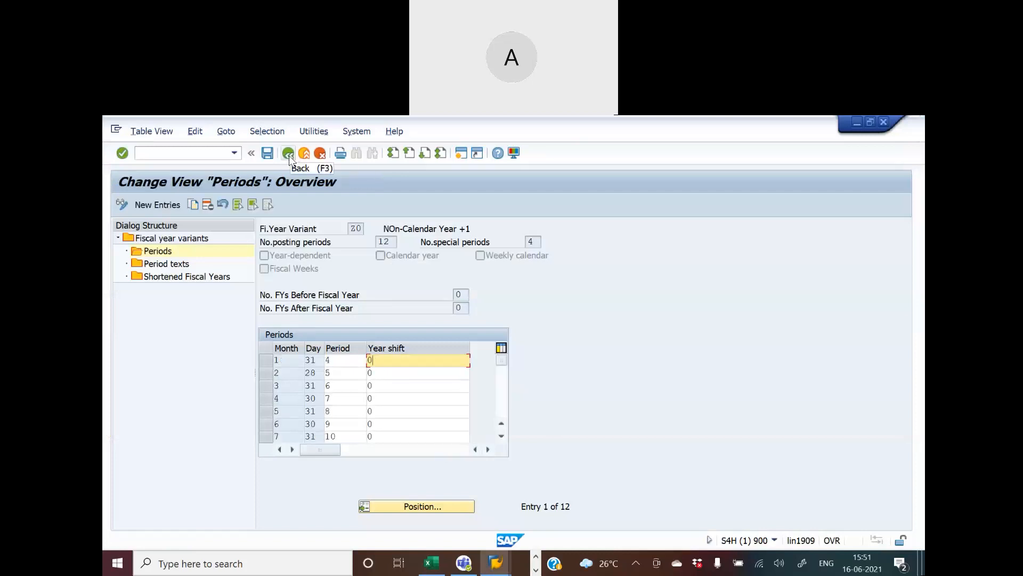
{"action": "left_click", "coordinate": [289, 154]}
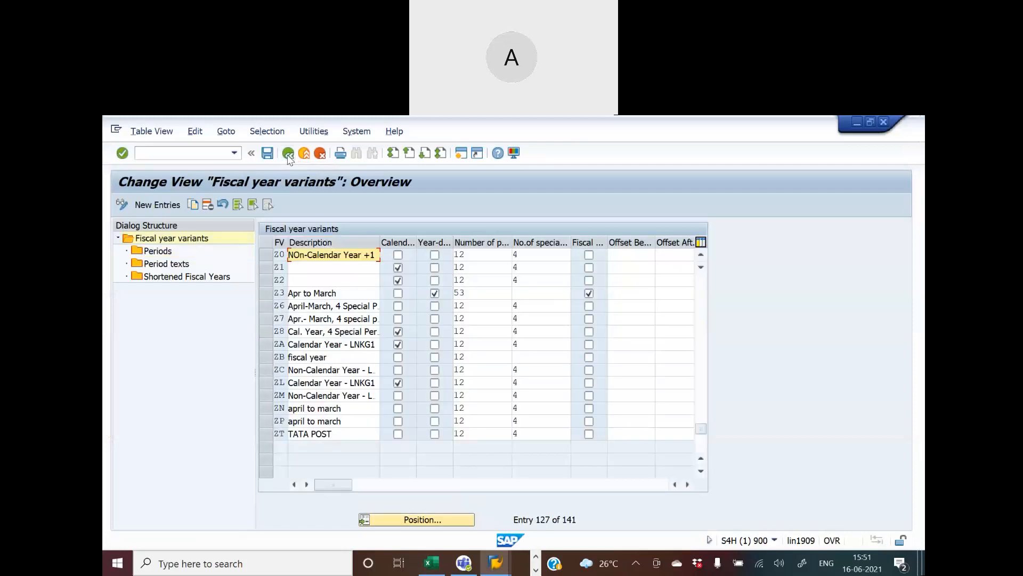
{"action": "left_click", "coordinate": [288, 154]}
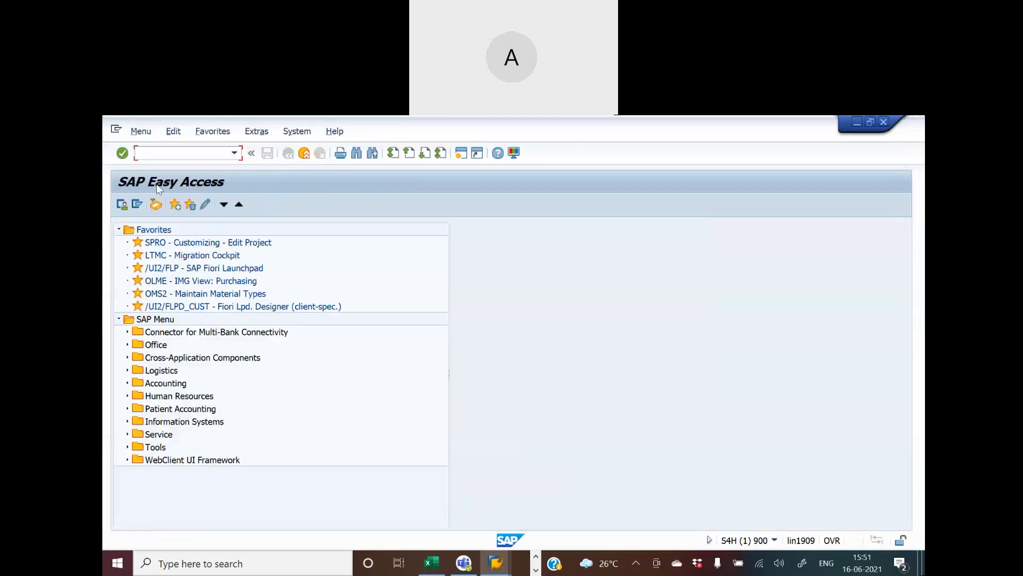
Step: Open Maintain Fiscal Year Variant through transaction spro, under Financial Accounting Global Settings, Ledgers, Fiscal Year and Posting Periods in the IMG
{"action": "type", "text": "spro"}
{"action": "key", "text": "Return"}
{"action": "left_click", "coordinate": [159, 202]}
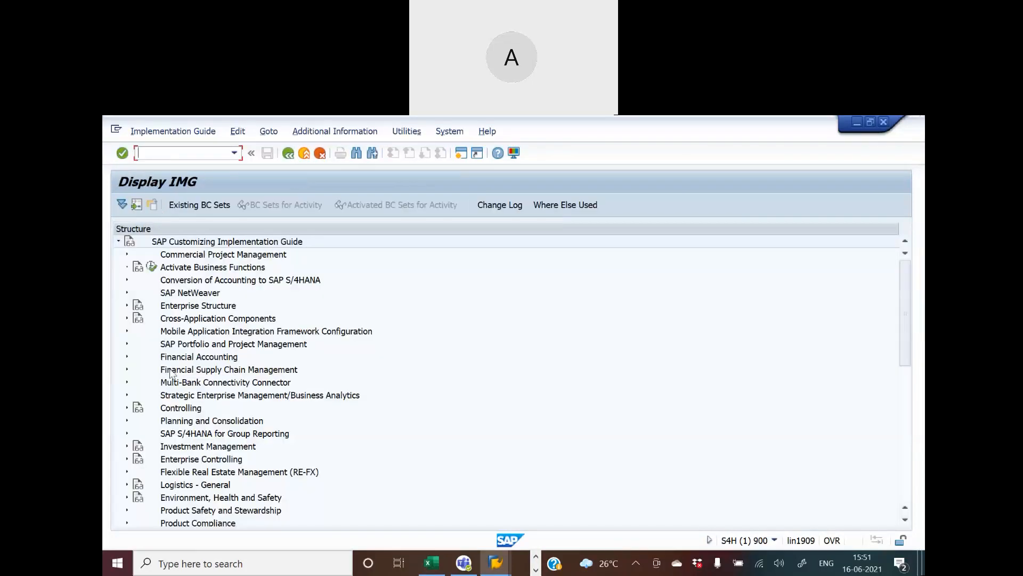
{"action": "left_click", "coordinate": [128, 357]}
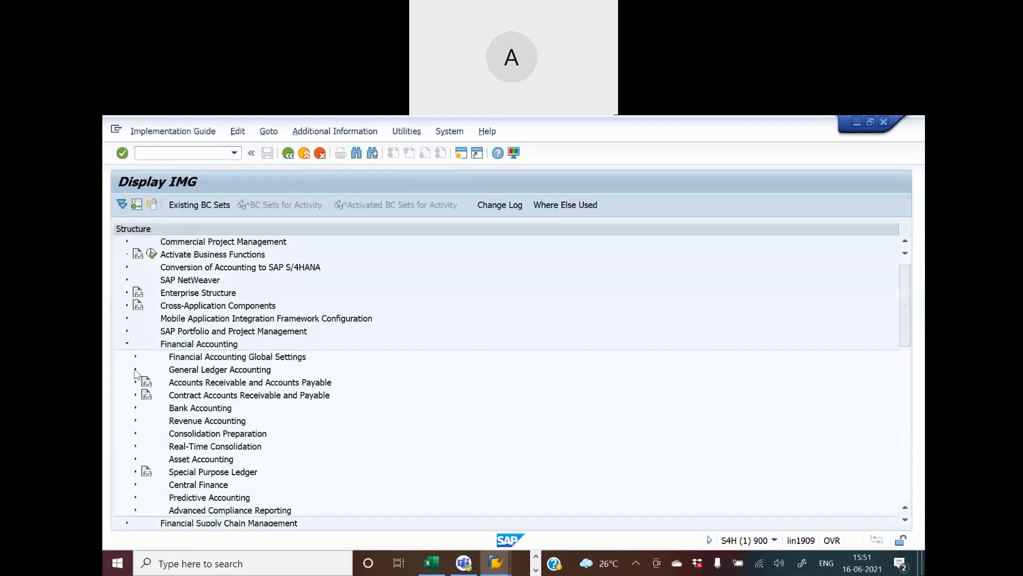
{"action": "left_click", "coordinate": [134, 358]}
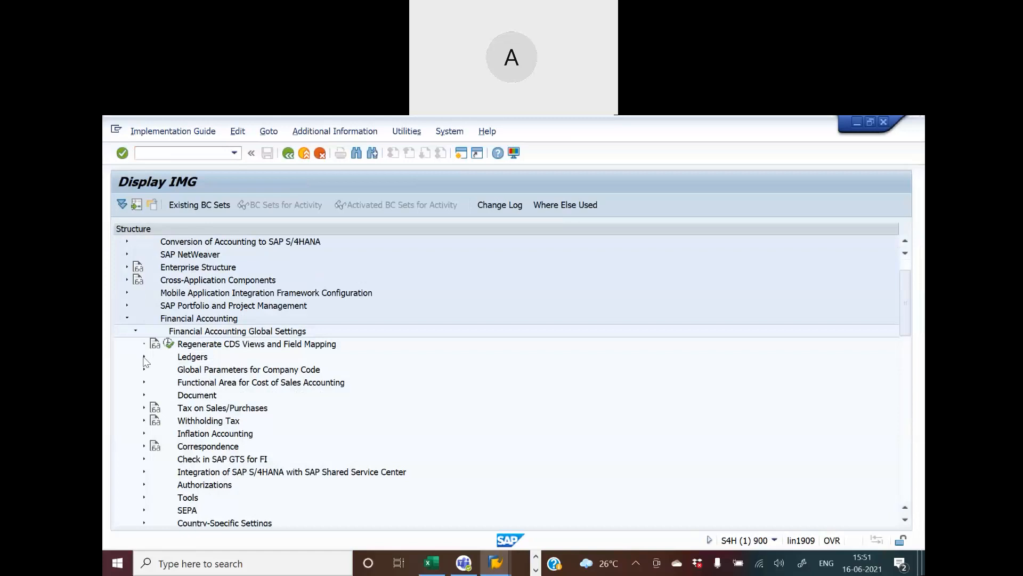
{"action": "left_click", "coordinate": [144, 358]}
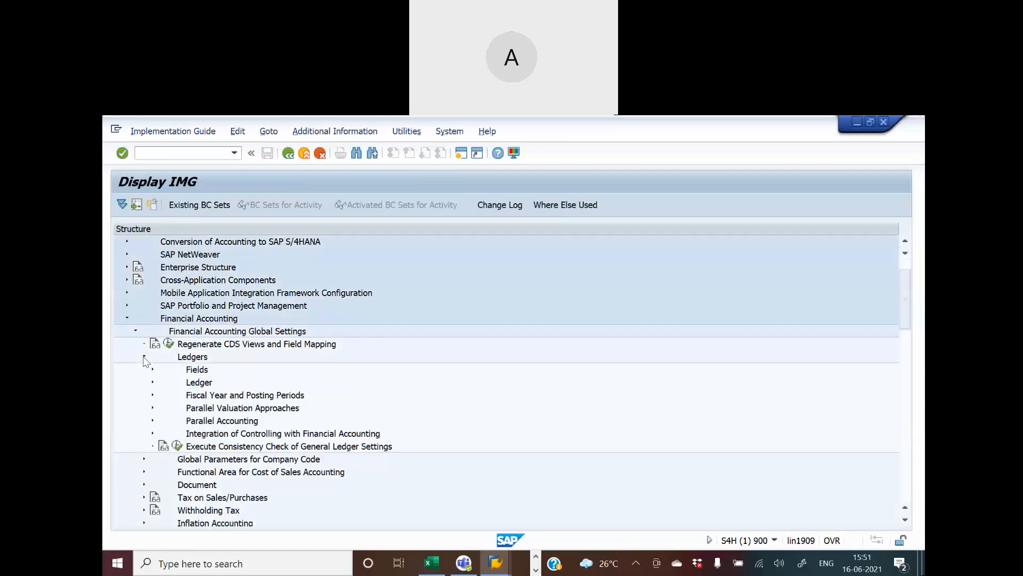
{"action": "left_click", "coordinate": [153, 396]}
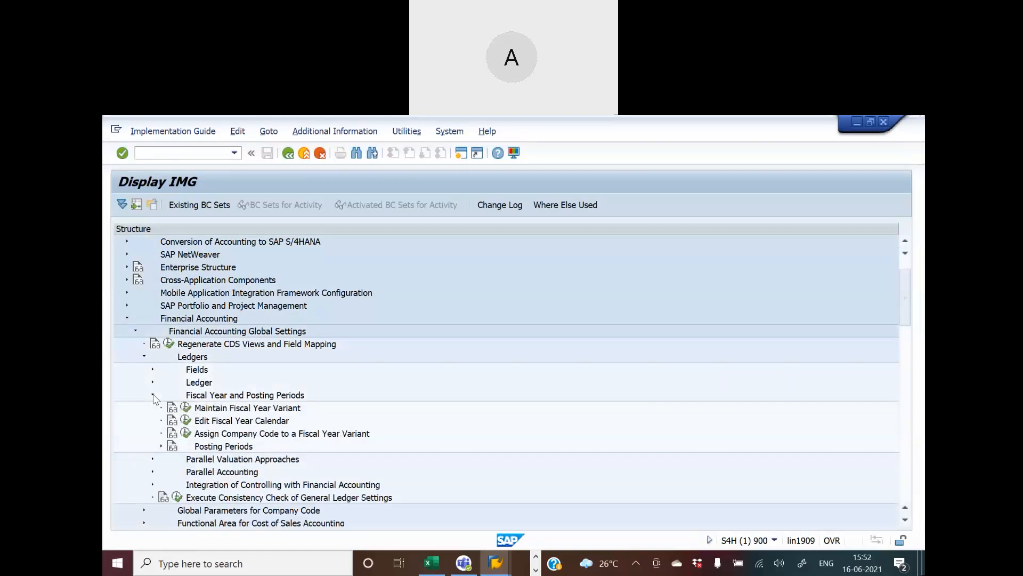
{"action": "left_click", "coordinate": [184, 408]}
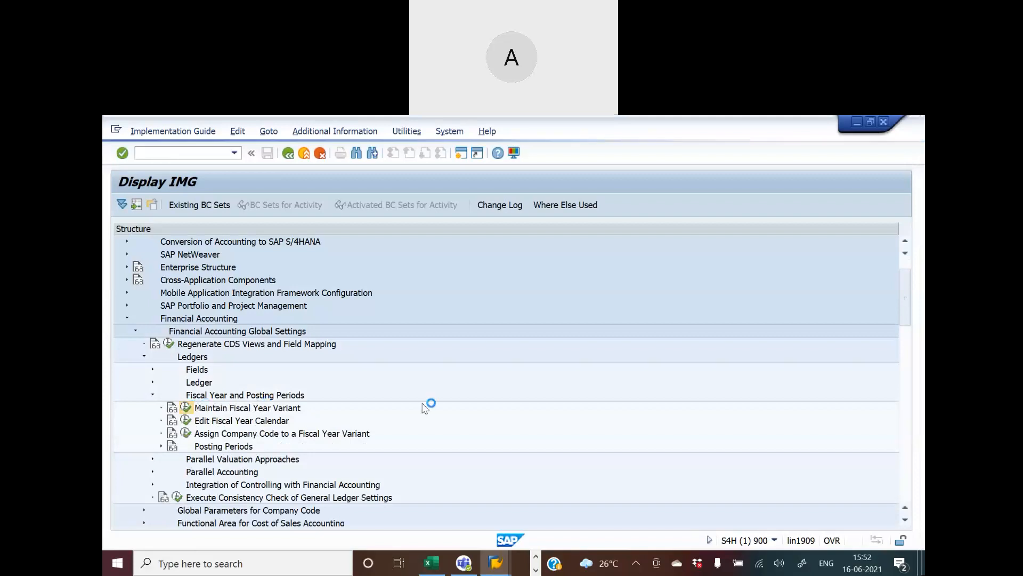
Step: Check the templates for year-specific variants in the Excel notes, and return to SAP
{"action": "key", "text": "alt+Tab"}
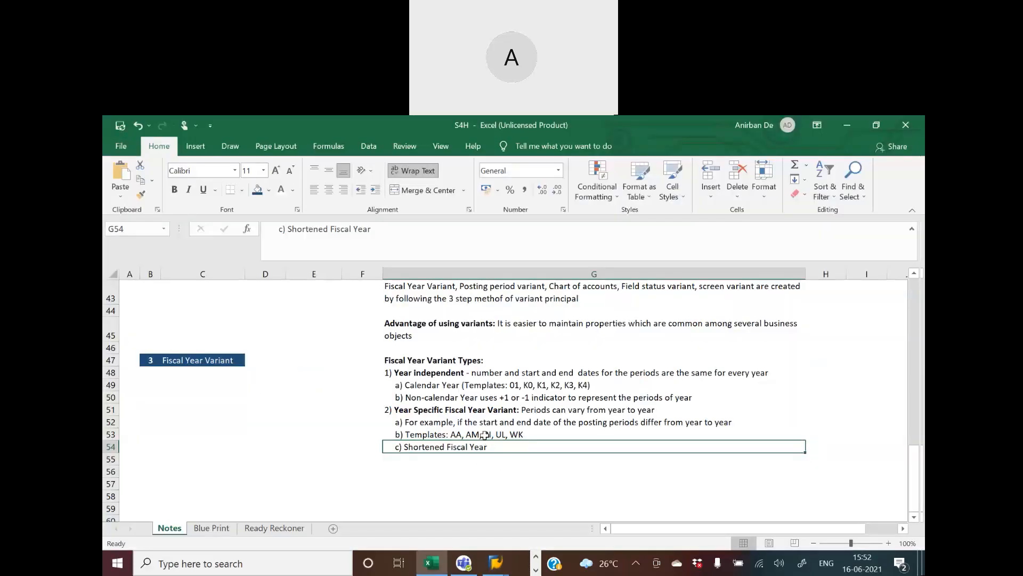
{"action": "left_click", "coordinate": [484, 434]}
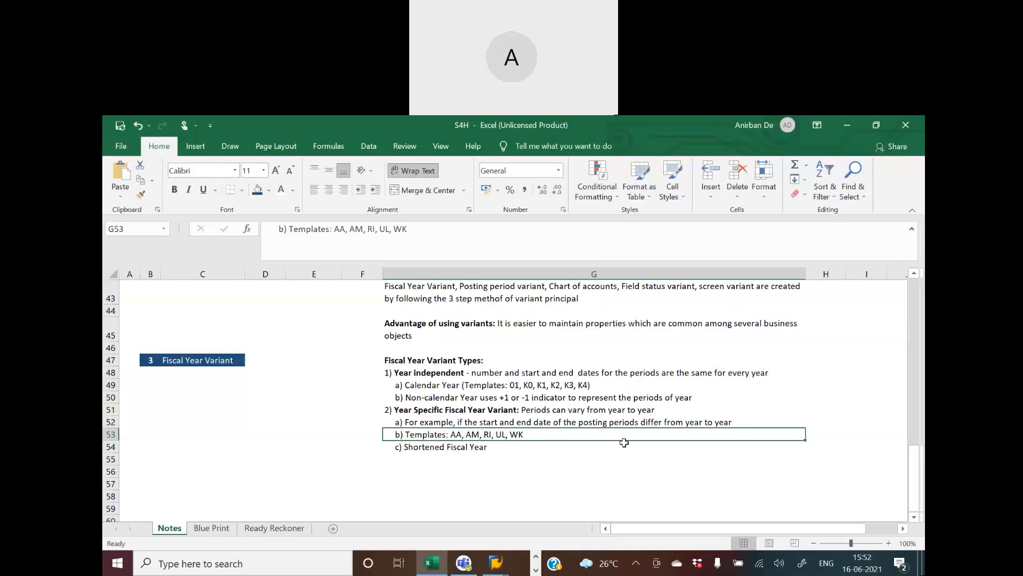
{"action": "key", "text": "alt+Tab"}
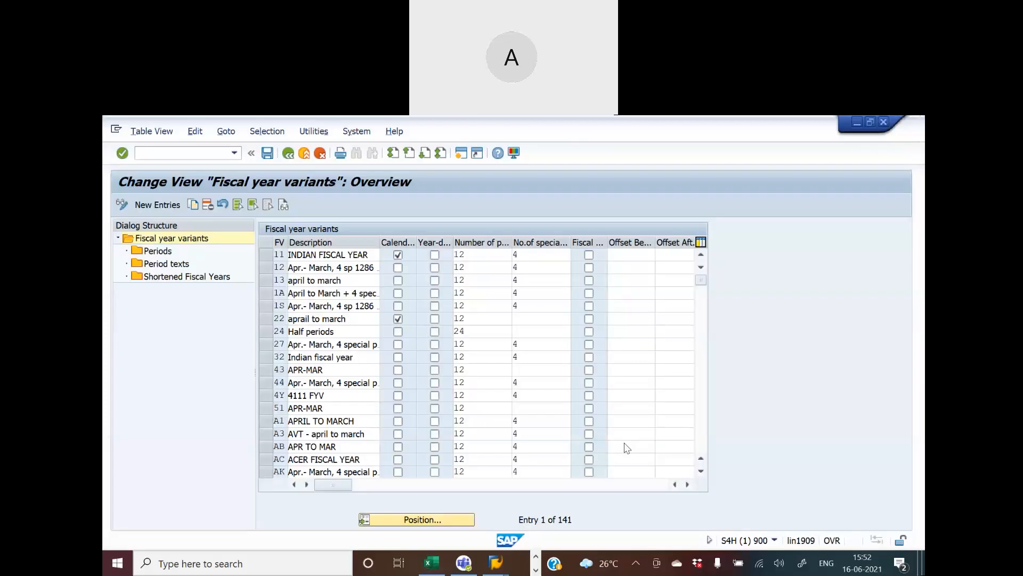
Step: Find the shortened fiscal year variant R1 in the fiscal year variants list and select its row
{"action": "left_click", "coordinate": [423, 518]}
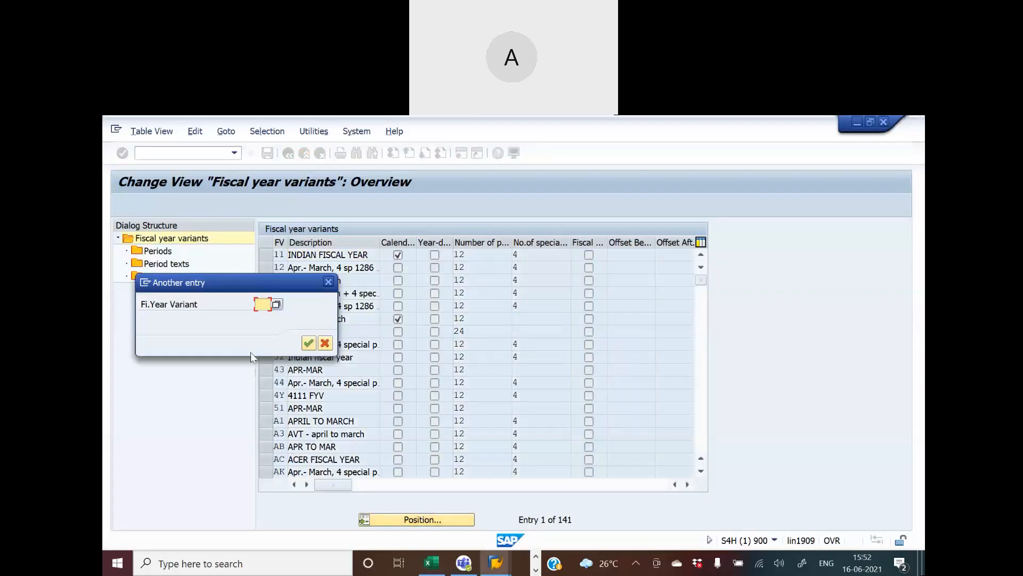
{"action": "type", "text": "r"}
{"action": "key", "text": "Return"}
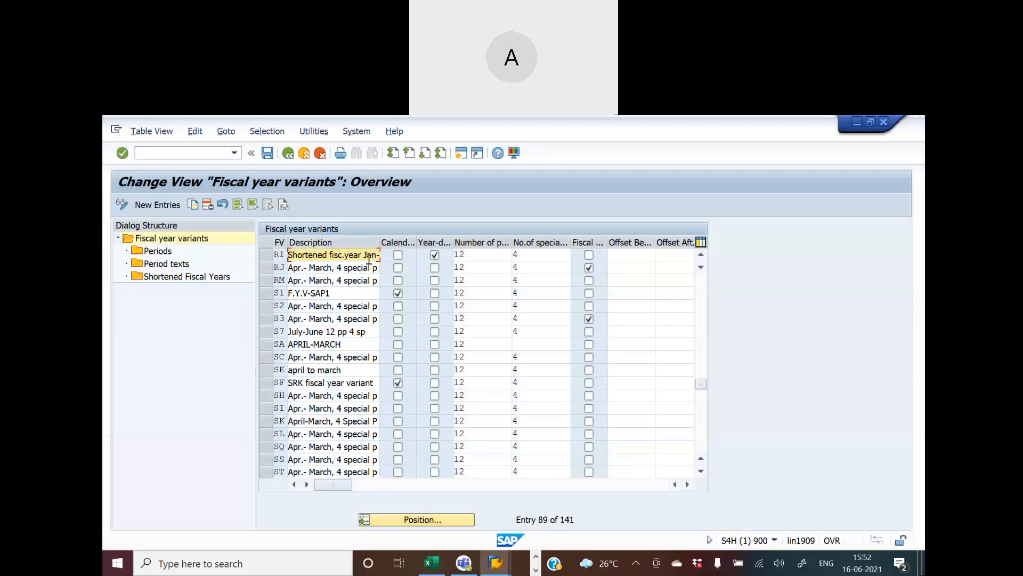
{"action": "double_click", "coordinate": [315, 255]}
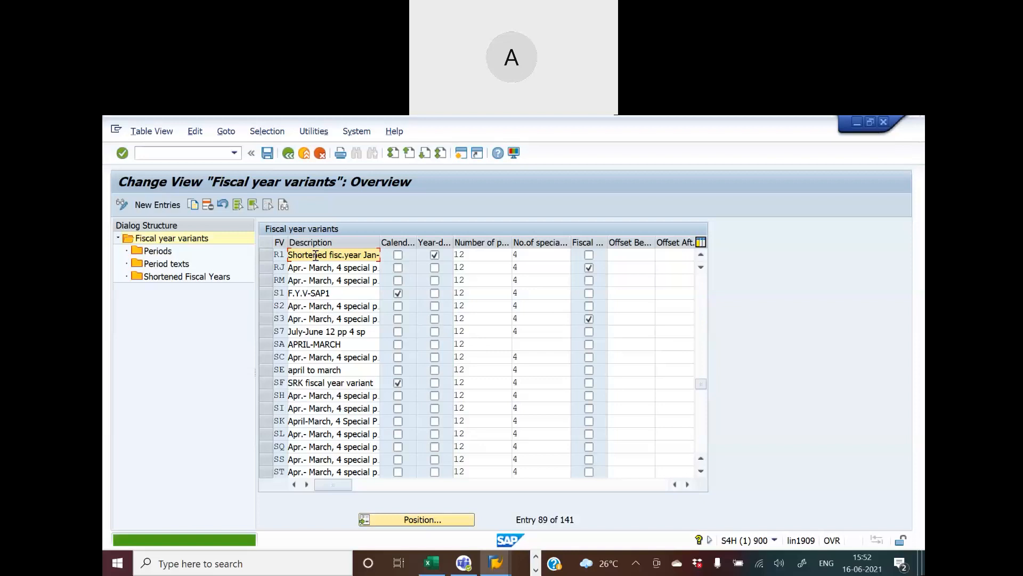
{"action": "left_click", "coordinate": [270, 257]}
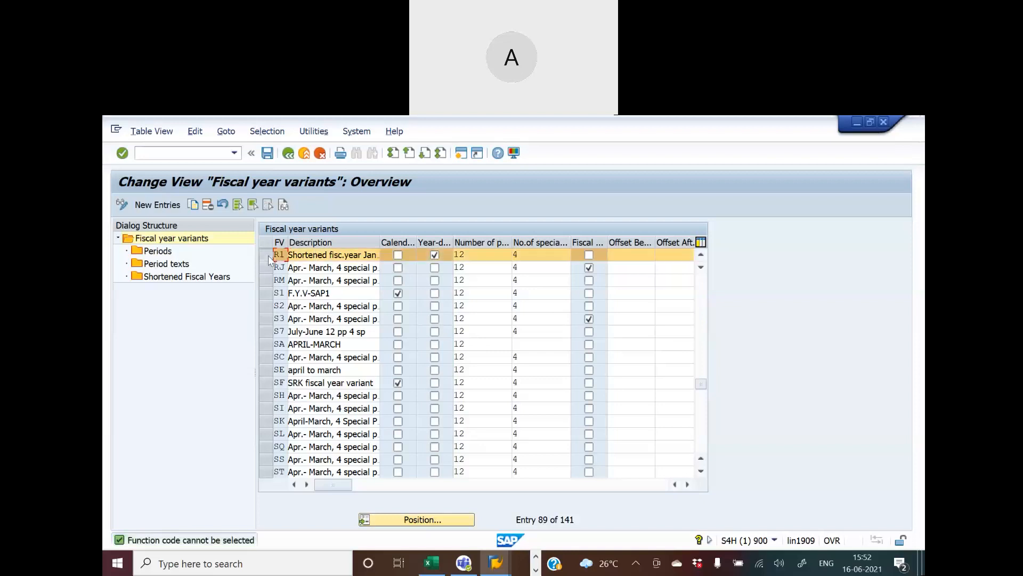
Step: Display the shortened fiscal years of variant R1 for fiscal year 1994
{"action": "double_click", "coordinate": [175, 277]}
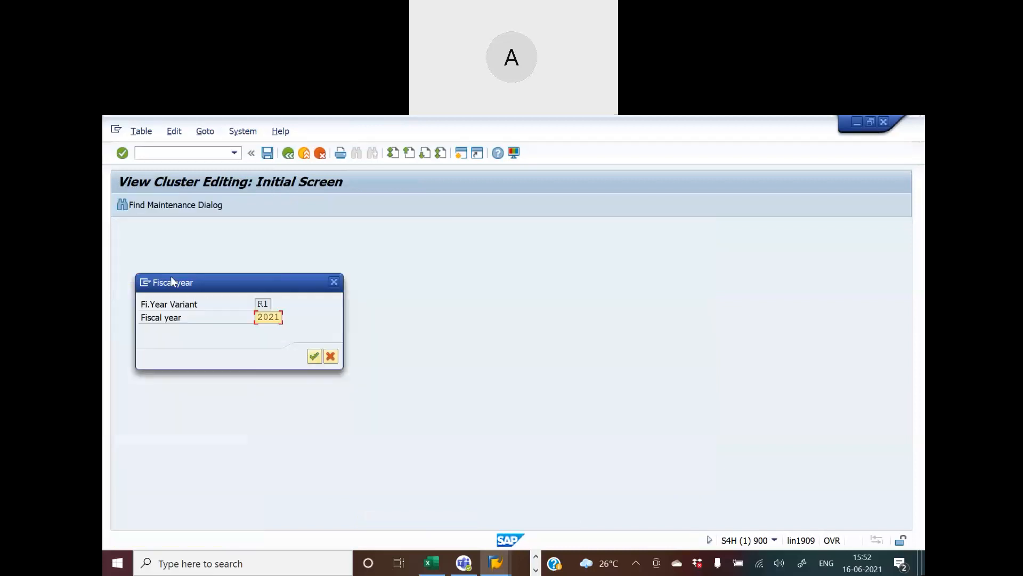
{"action": "left_click_drag", "start_coordinate": [258, 317], "coordinate": [334, 318]}
{"action": "type", "text": "1994"}
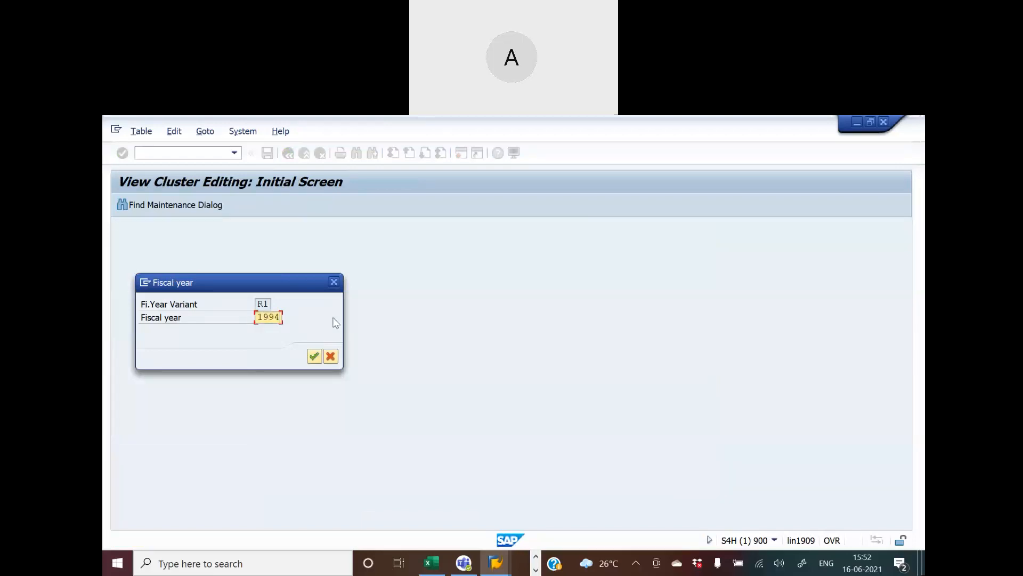
{"action": "key", "text": "Return"}
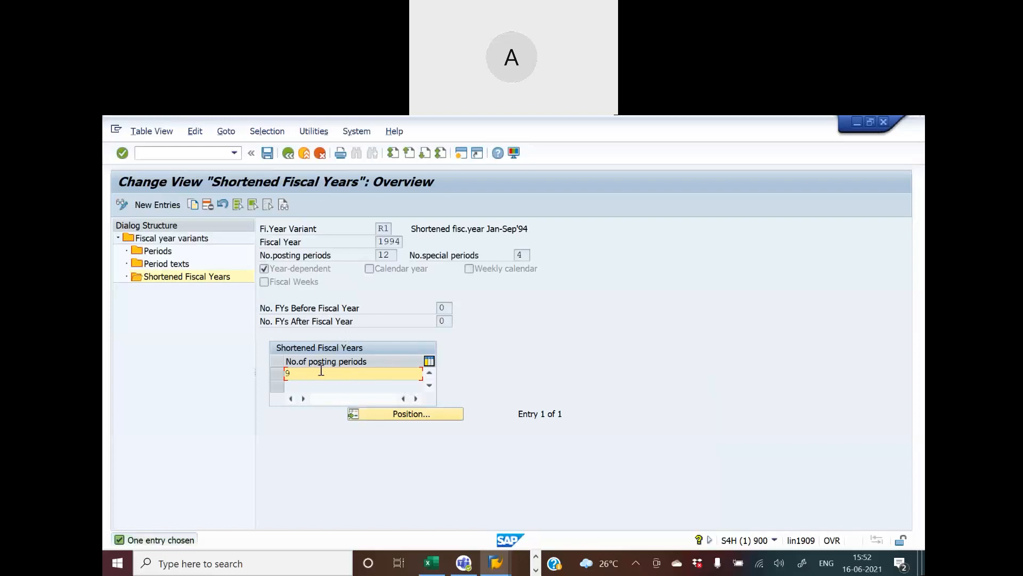
Step: Display the periods of fiscal year variant R1 for year 1994
{"action": "double_click", "coordinate": [160, 252]}
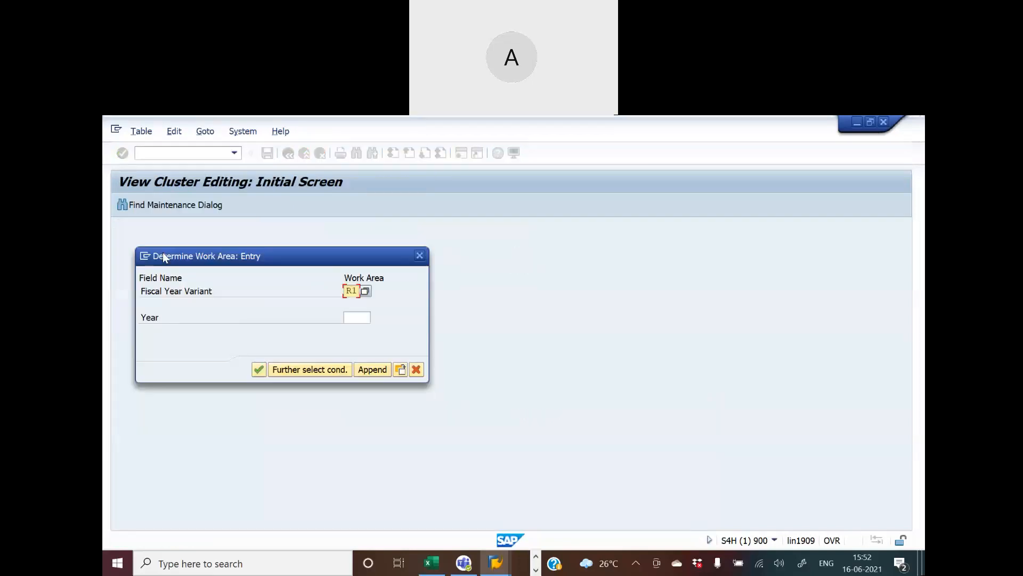
{"action": "left_click", "coordinate": [351, 317]}
{"action": "type", "text": "1994"}
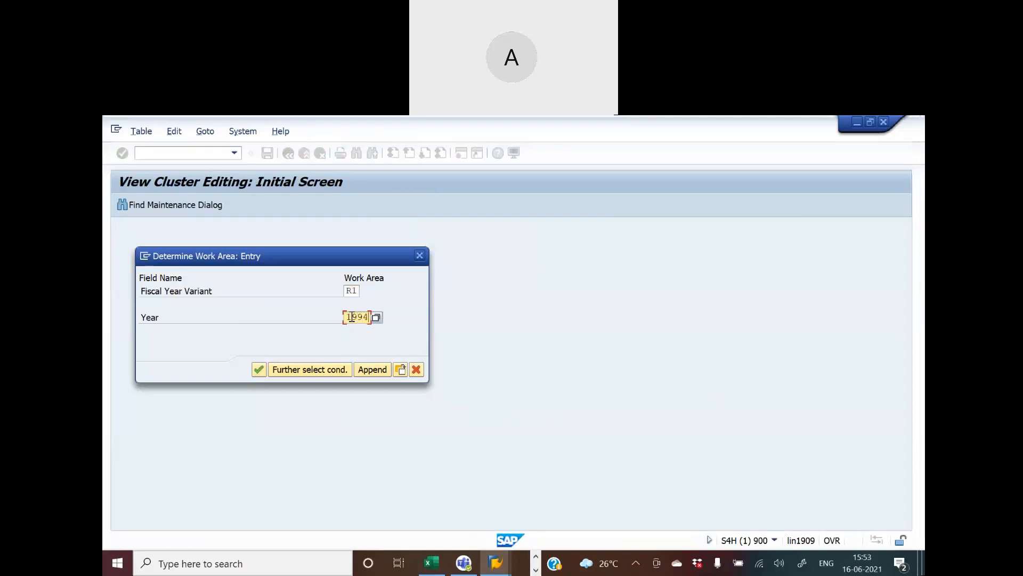
{"action": "key", "text": "Return"}
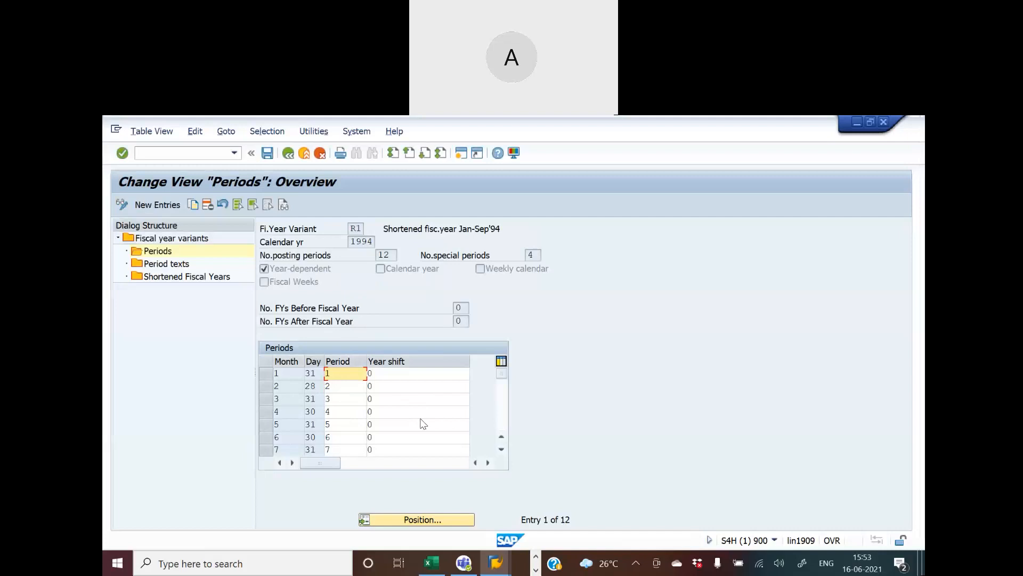
{"action": "key", "text": "Return"}
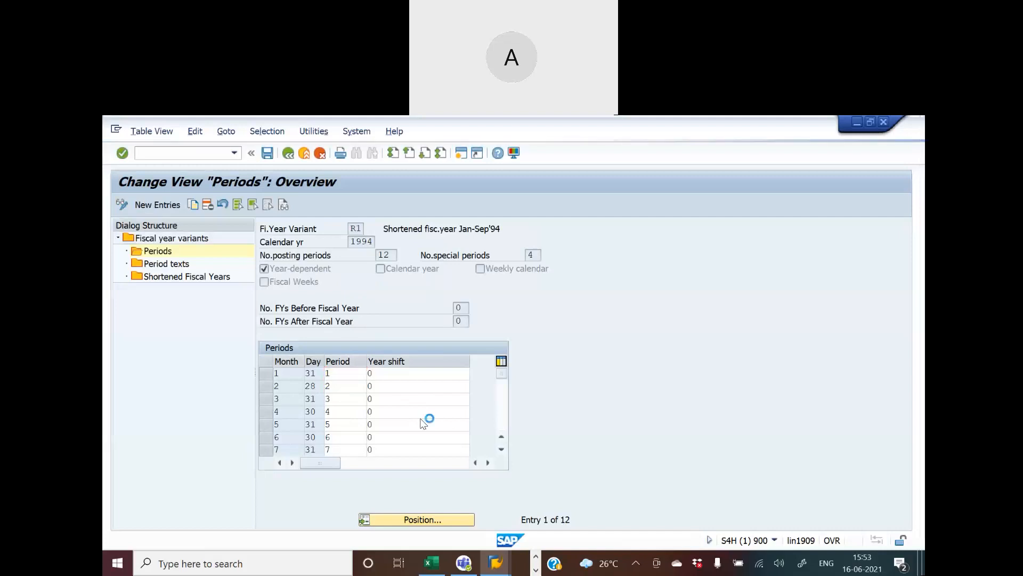